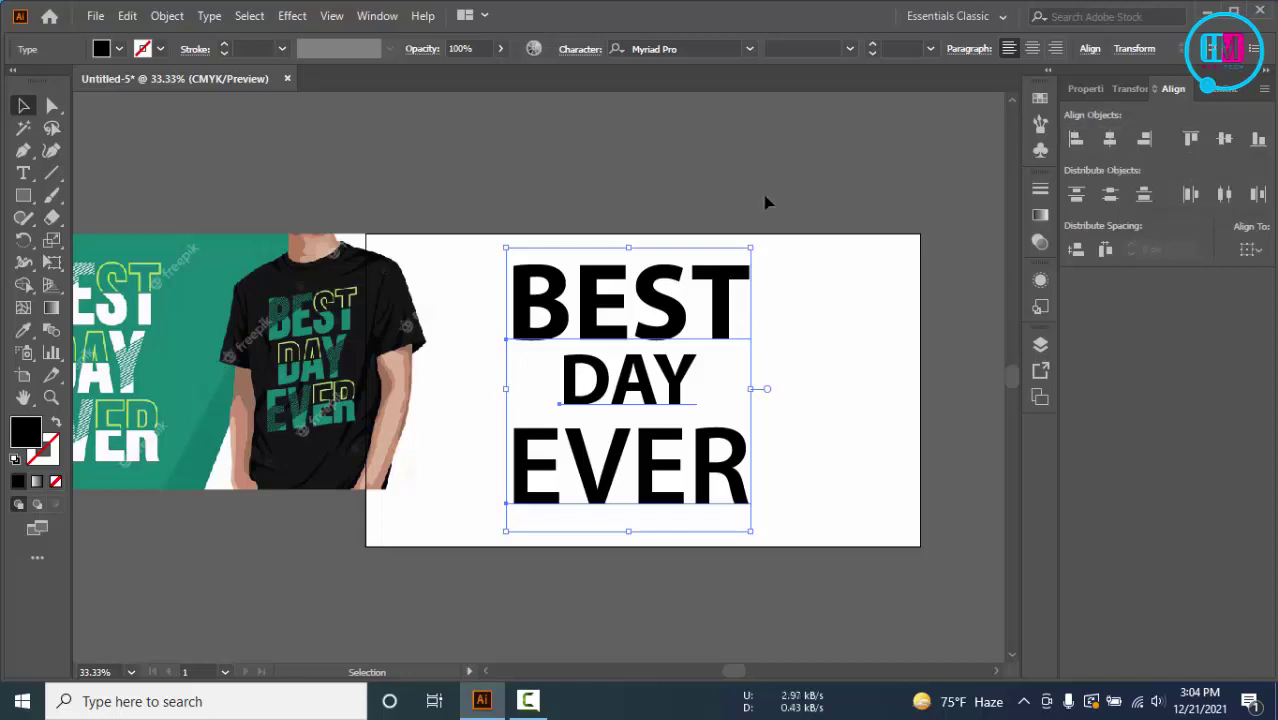
Step: Convert the BEST, DAY and EVER text to outlines and ungroup each word into separate letters
key(ctrl+shift+o)
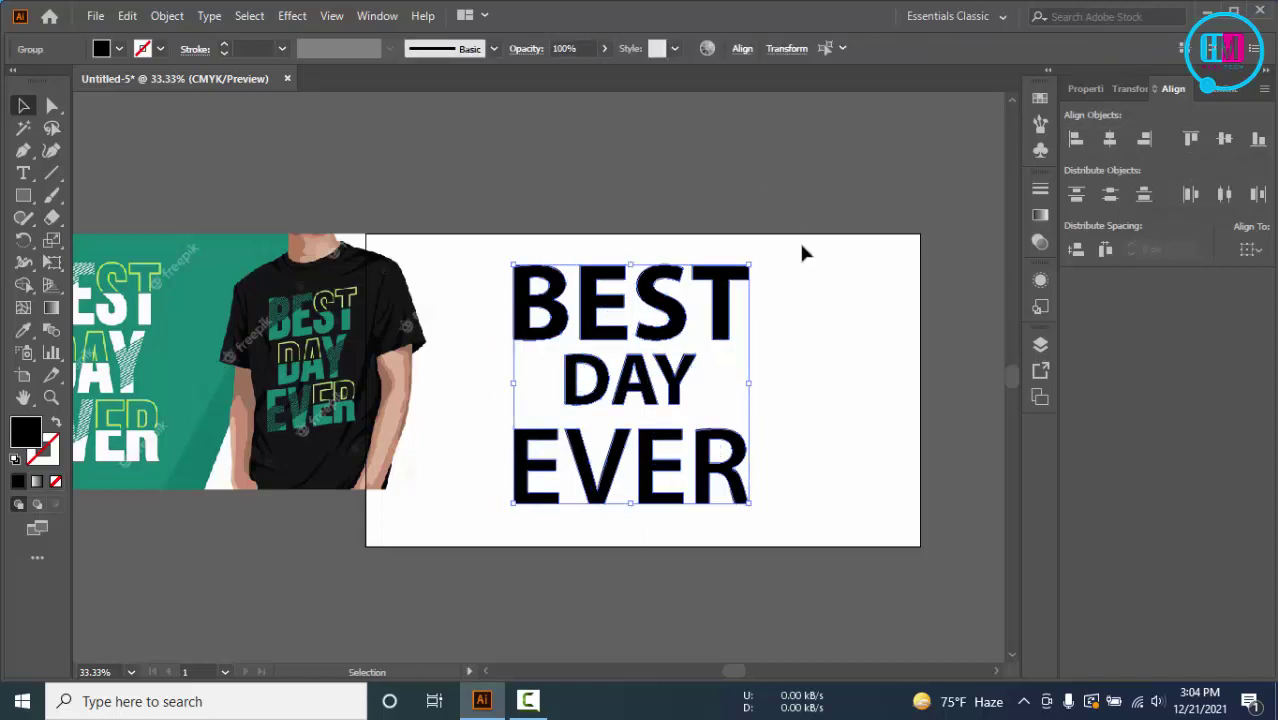
click(805, 360)
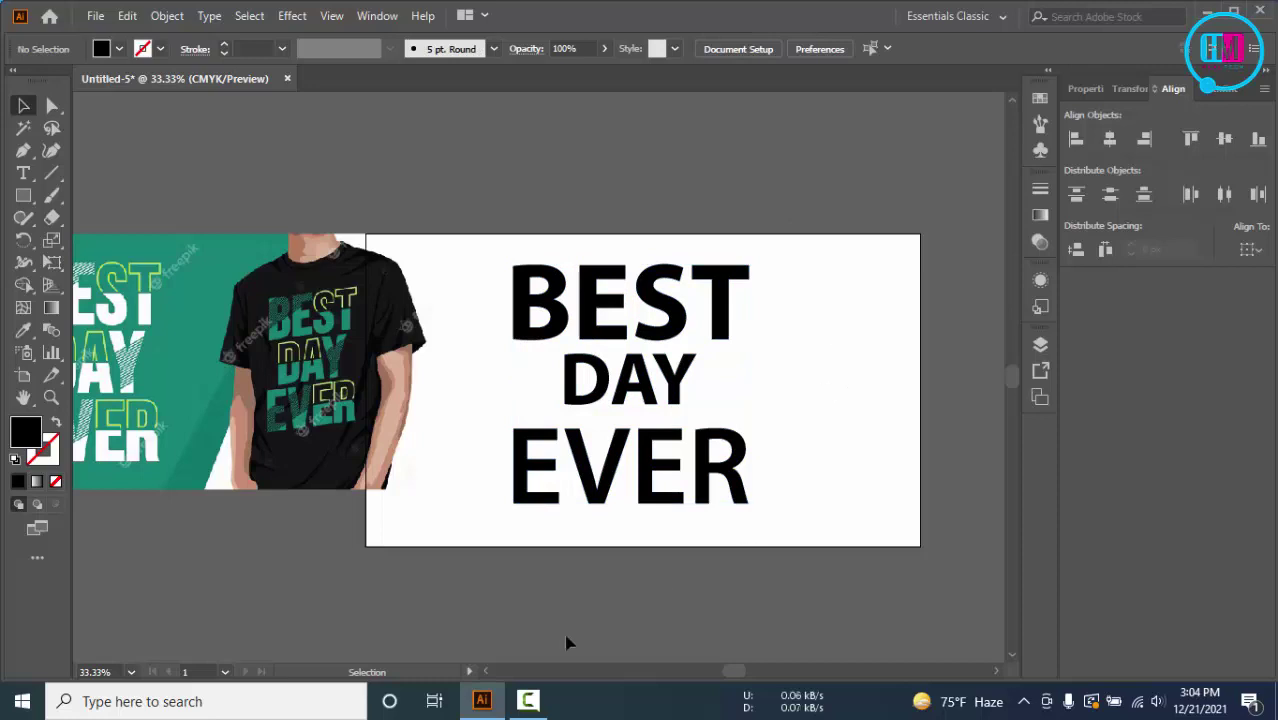
click(699, 288)
right_click(622, 363)
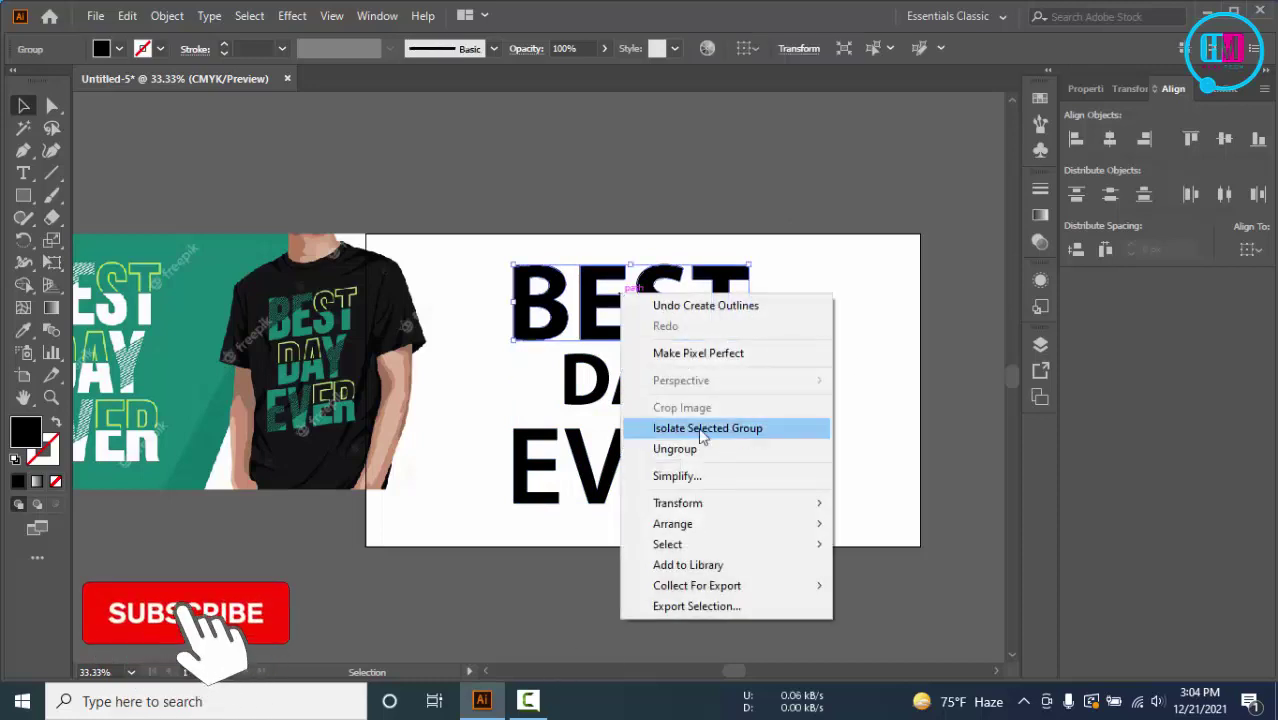
click(797, 448)
click(660, 370)
right_click(642, 394)
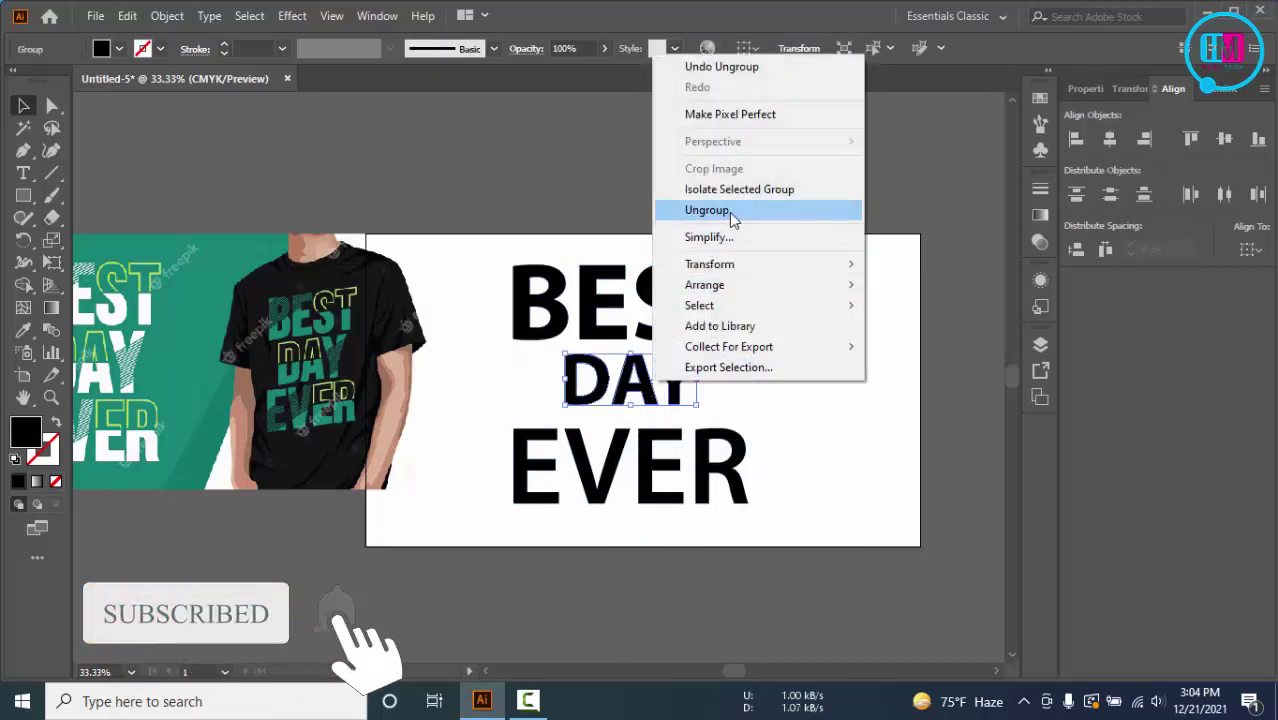
click(736, 211)
click(672, 466)
right_click(672, 466)
click(748, 288)
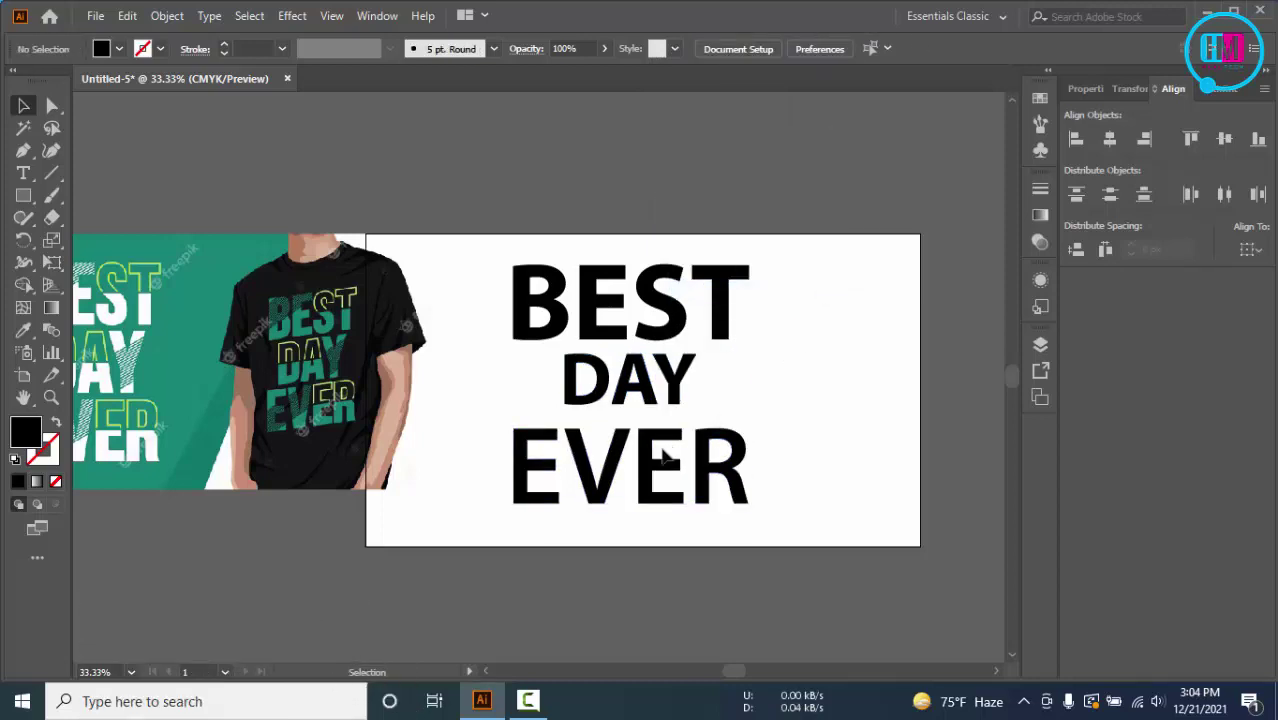
Step: Group the four EVER letters and nudge the word up closer to DAY
key(a)
drag(827, 432, 505, 500)
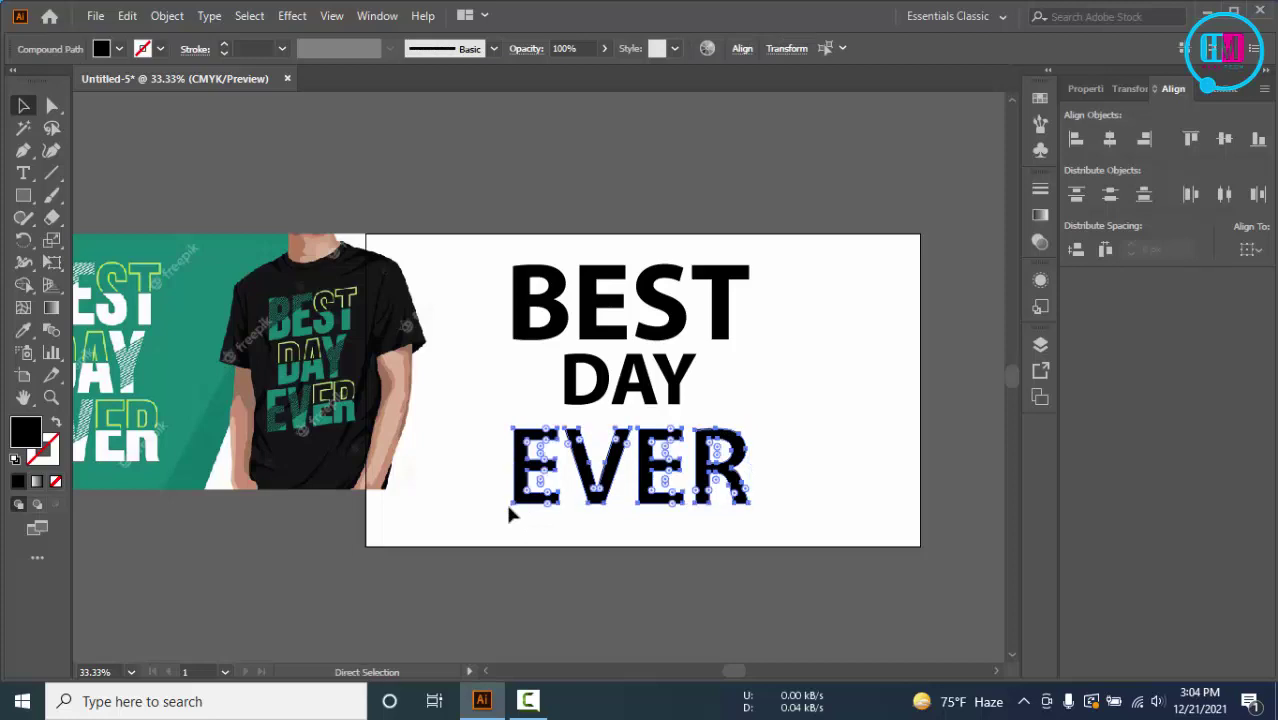
key(v)
key(shift+Up)
key(shift+Up)
key(shift+Up)
key(shift+Up)
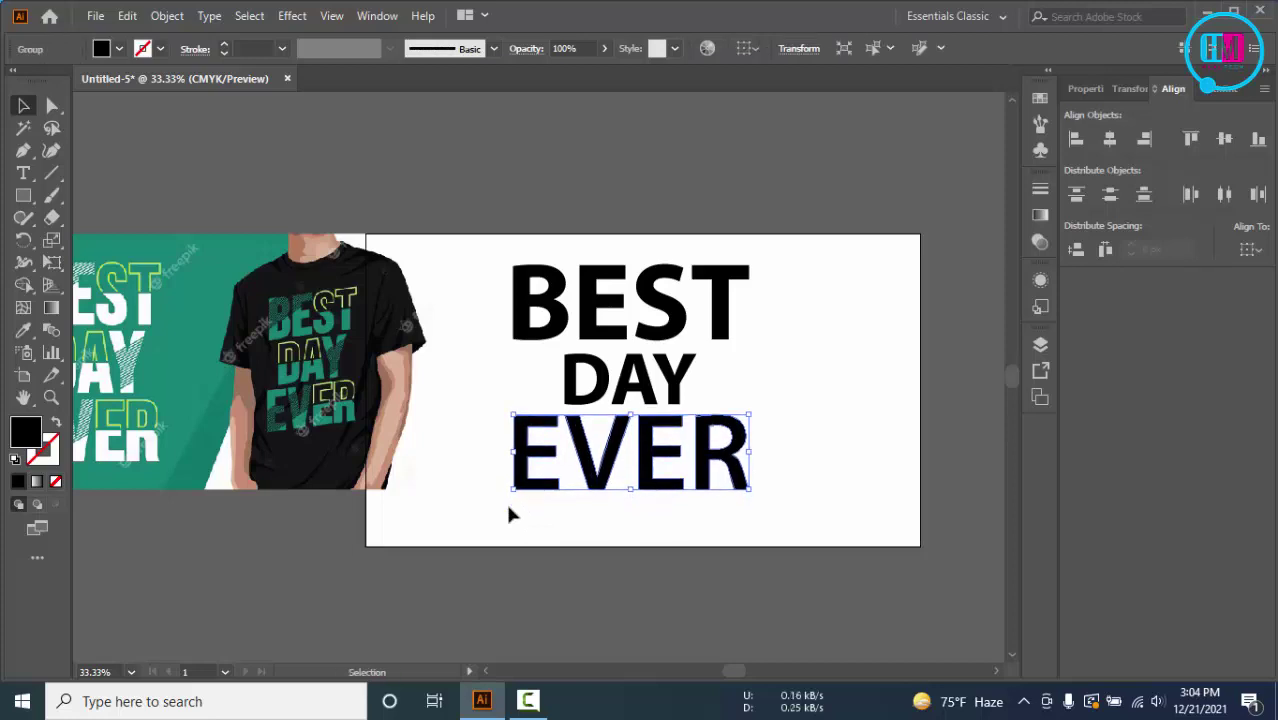
Step: Group the four BEST letters and nudge the word slightly down towards DAY
drag(836, 241, 489, 318)
key(ctrl+g)
key(Down)
key(Down)
key(Down)
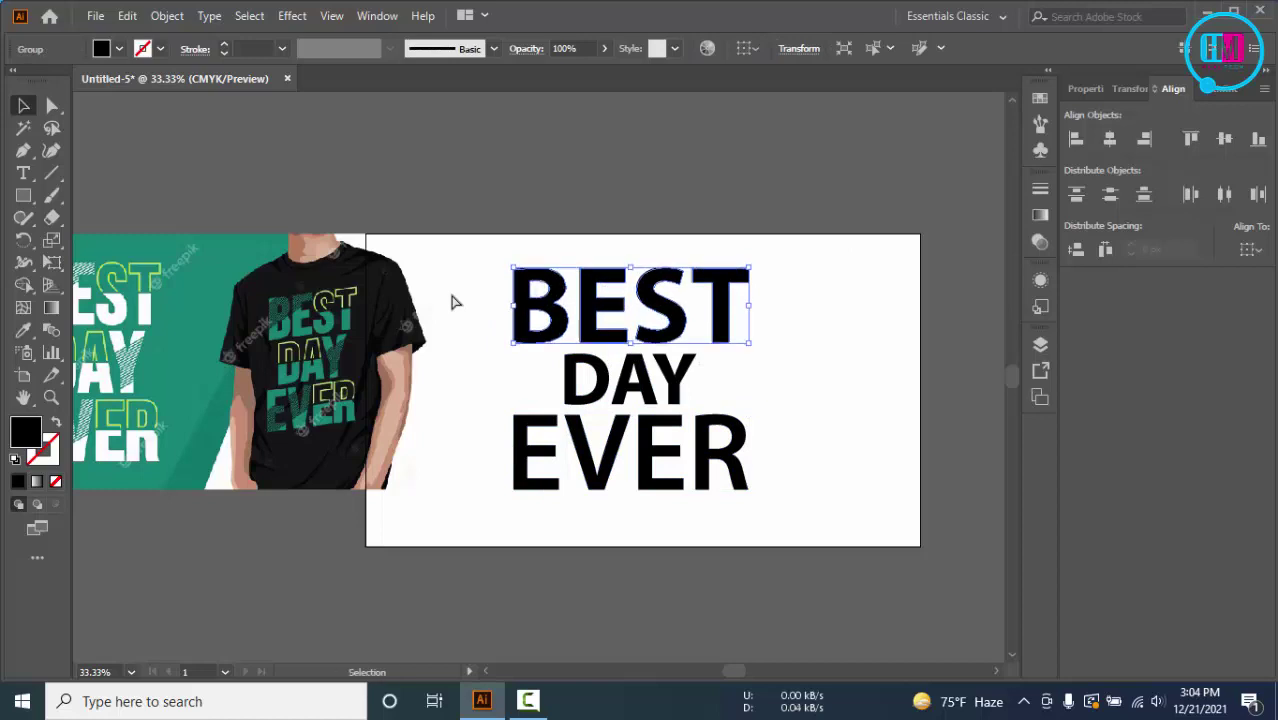
key(Up)
click(844, 320)
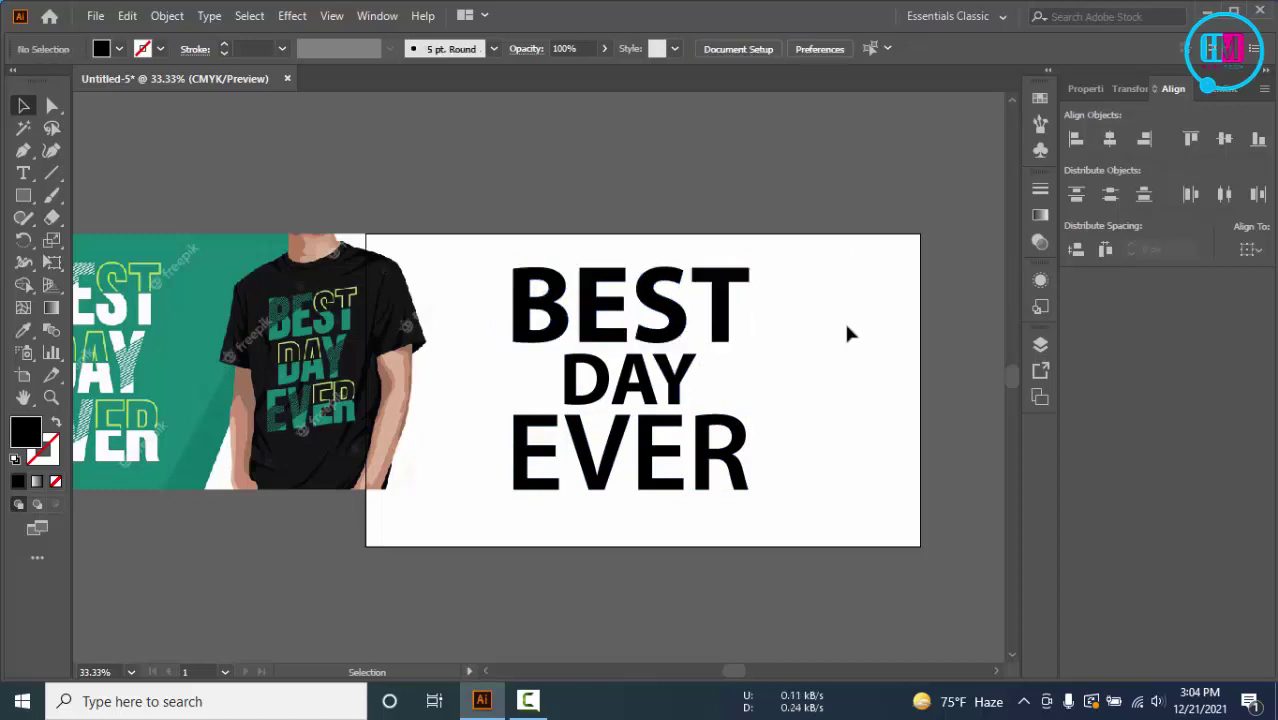
Step: Draw a 45-degree diagonal line below the artboard and give it a black 4 pt stroke
drag(826, 376, 856, 314)
click(52, 174)
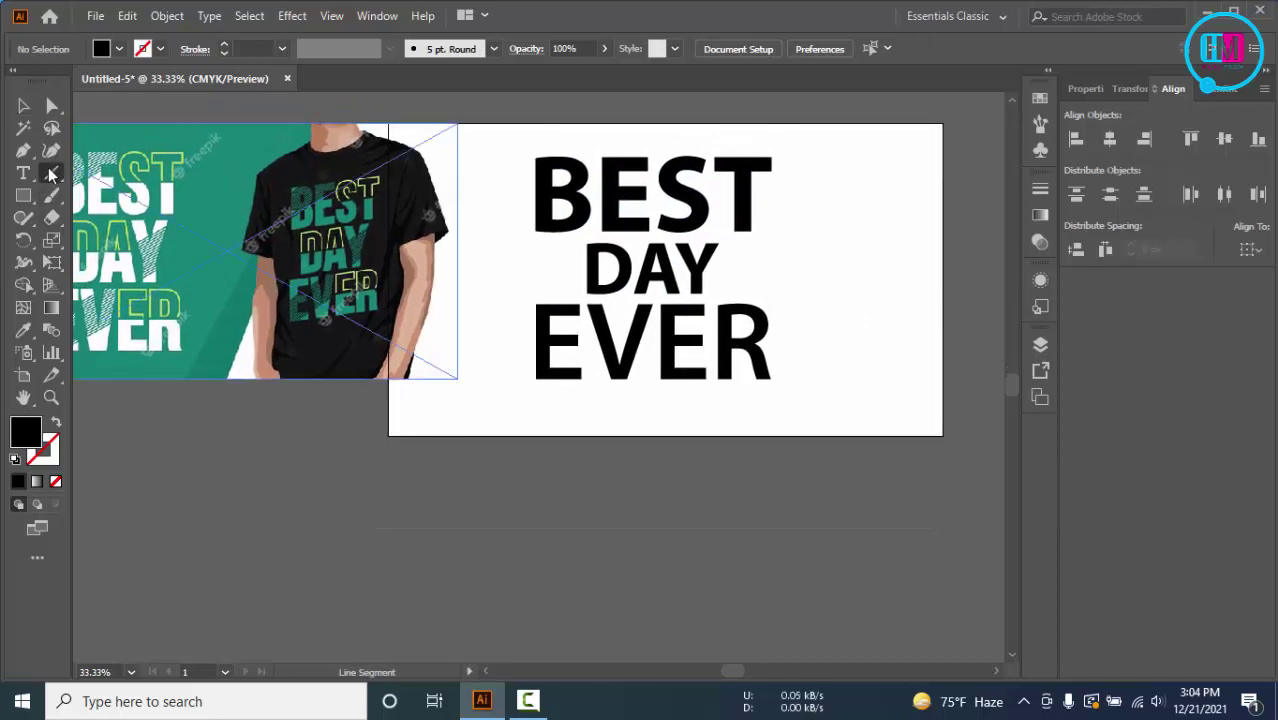
drag(505, 470, 337, 638)
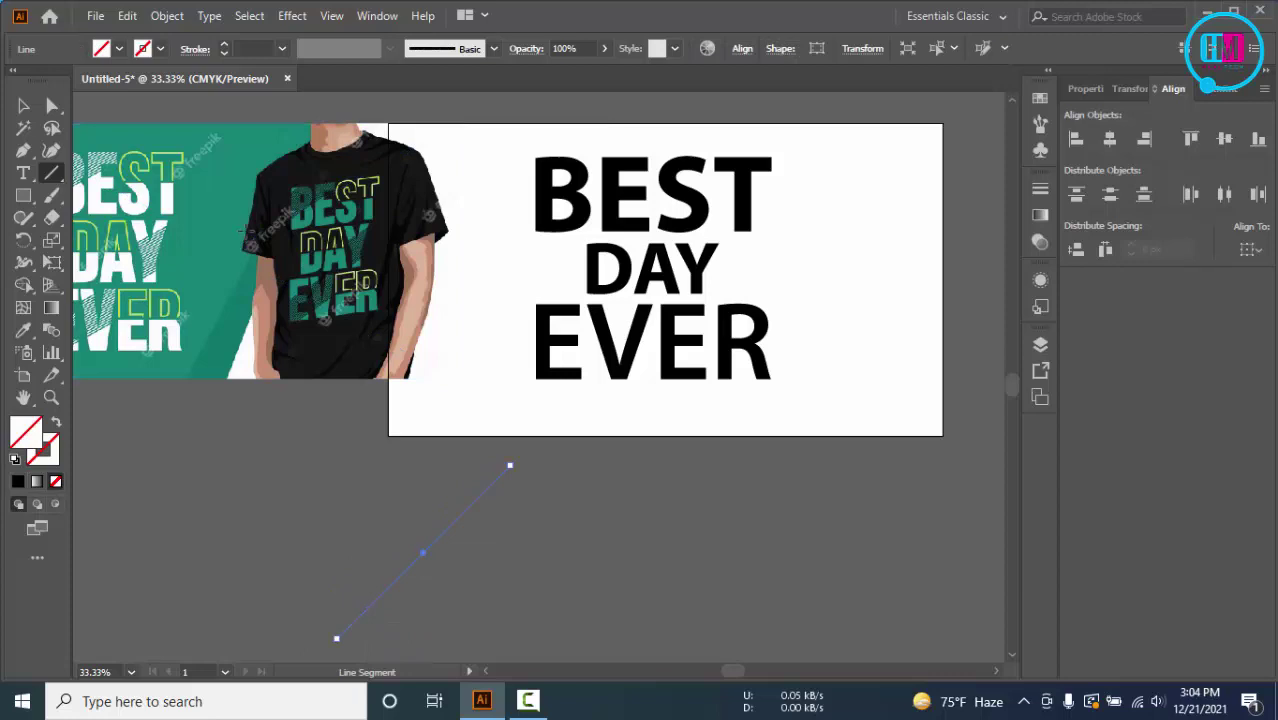
click(261, 50)
text(0.5)
key(Return)
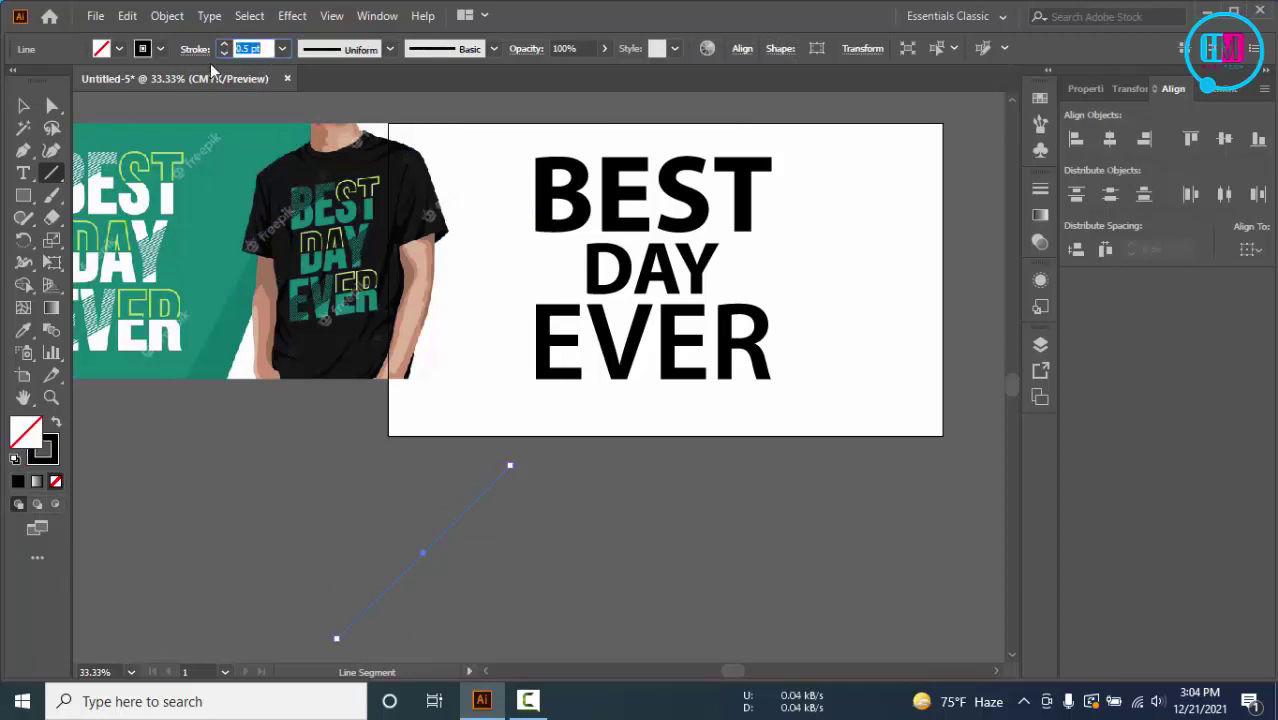
text(1)
key(Return)
click(24, 108)
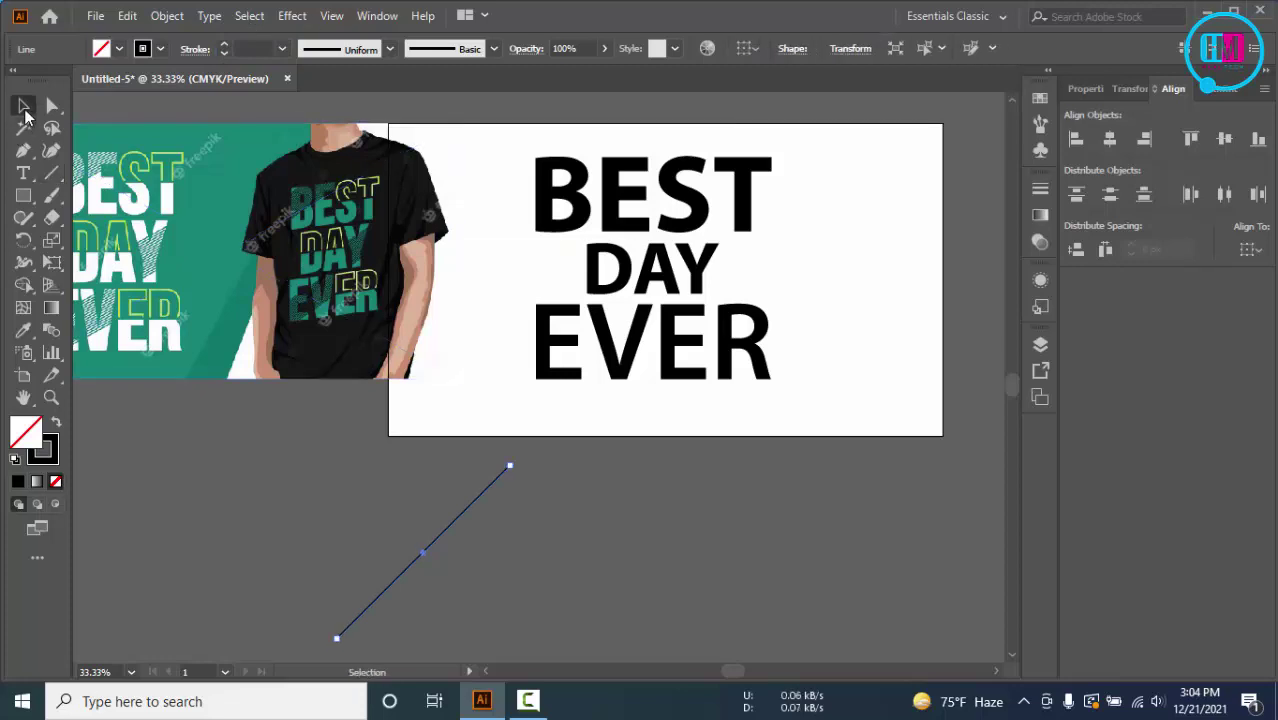
drag(662, 516, 640, 432)
click(582, 460)
Step: Duplicate the diagonal line parallel to itself, leaving a narrow gap between the original and the copy
scroll(408, 467, up, 1)
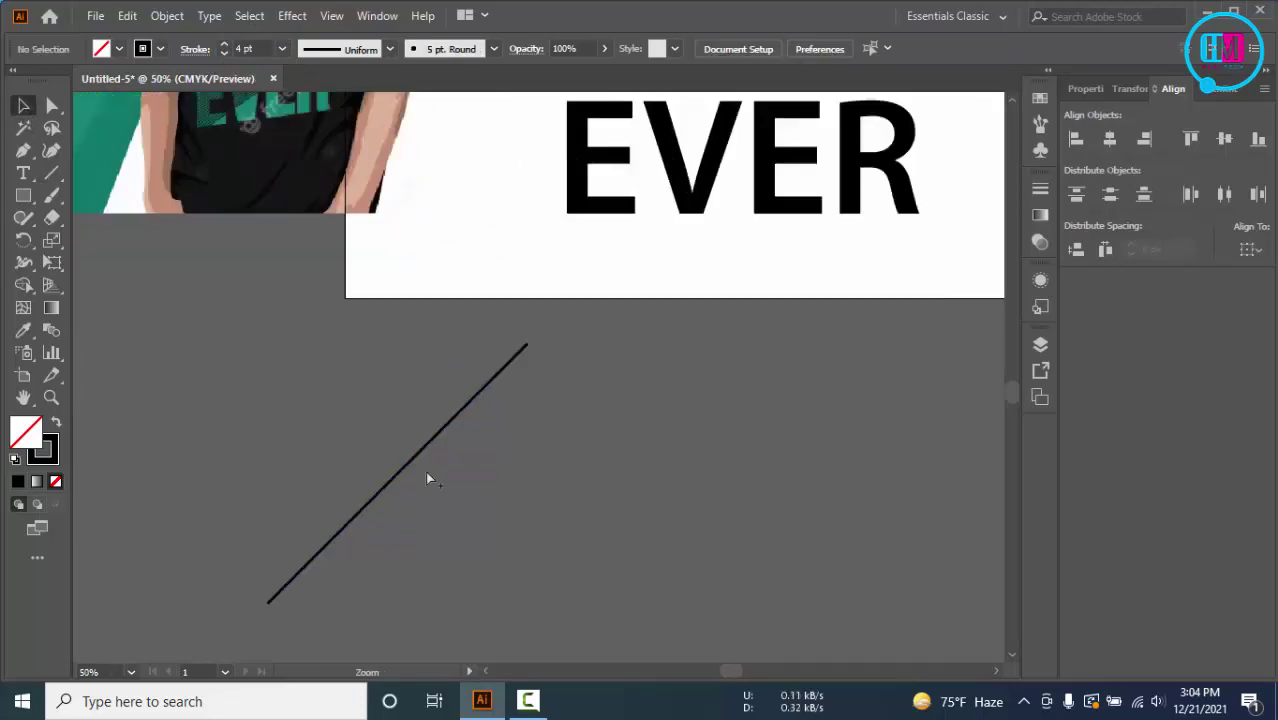
drag(524, 520, 512, 483)
drag(393, 439, 428, 392)
scroll(390, 446, up, 2)
key(ctrl+z)
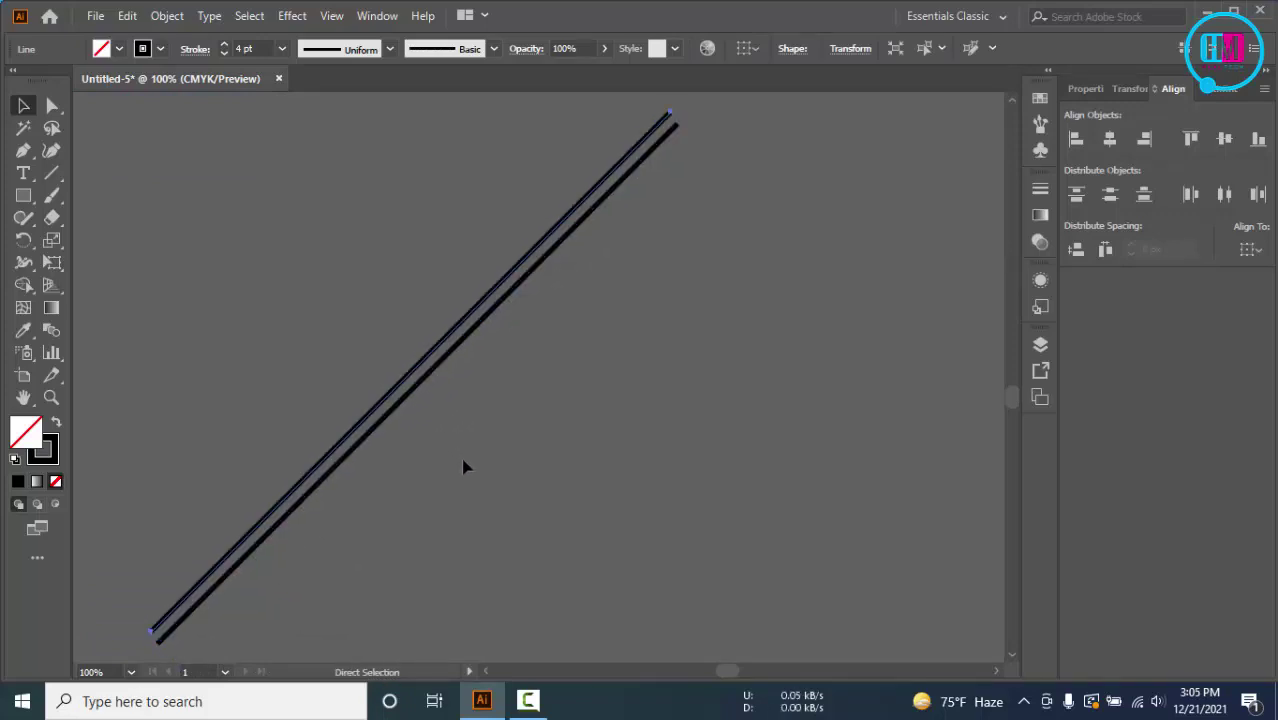
click(465, 445)
drag(420, 387, 448, 438)
Step: Repeat the last duplication until the copies form a wide band of evenly spaced parallel diagonal lines
key(ctrl+d)
key(ctrl+d)
key(ctrl+d)
key(ctrl+d)
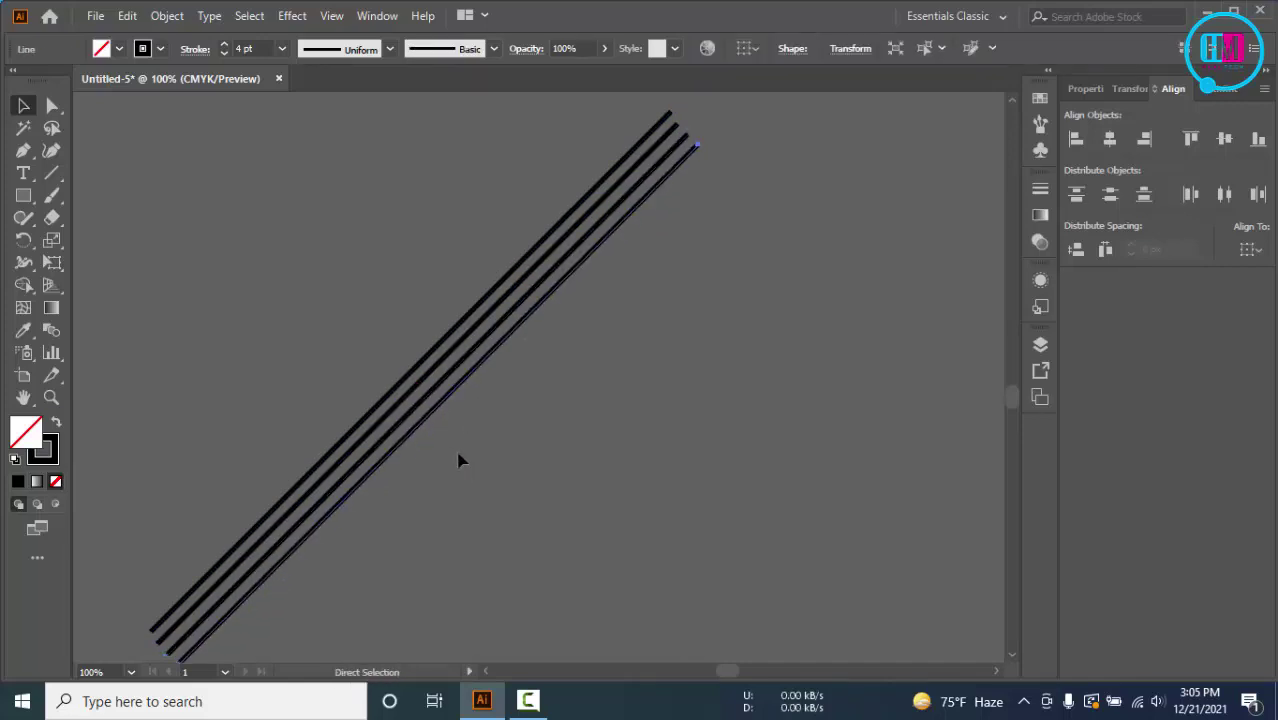
key(ctrl+d)
key(ctrl+d)
key(ctrl+d)
key(ctrl+d)
key(ctrl+d)
key(ctrl+d)
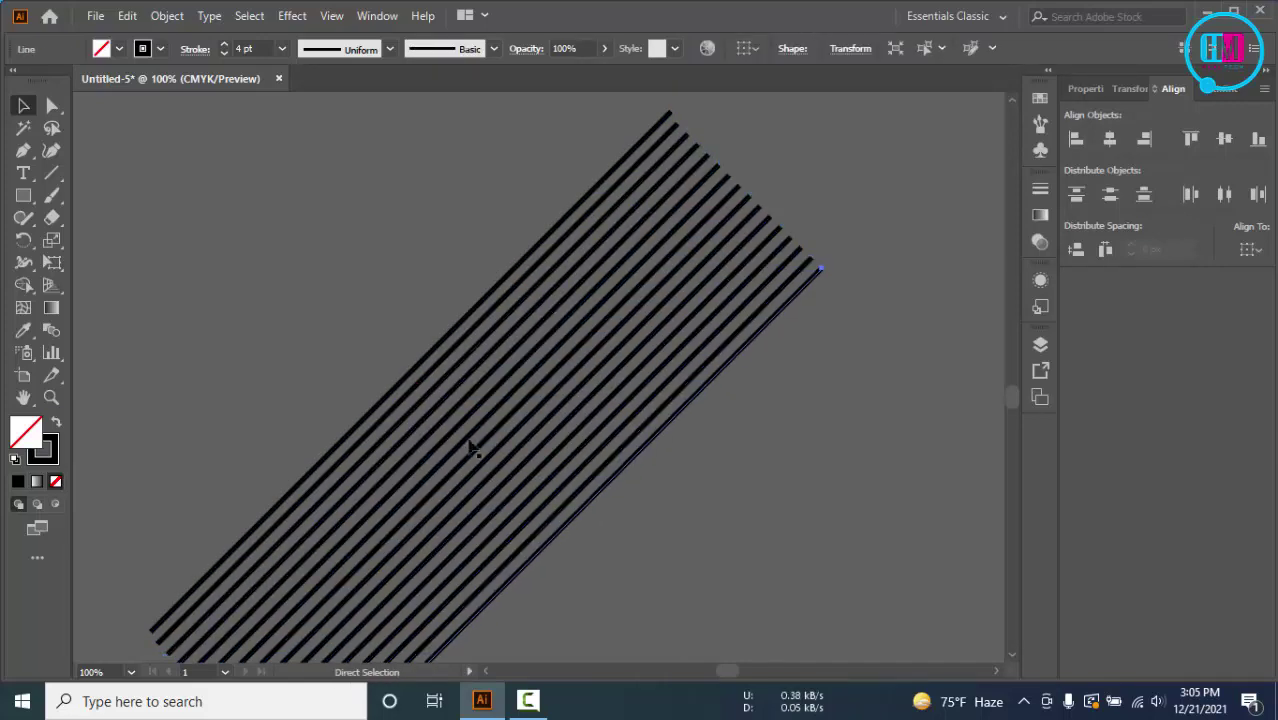
click(760, 449)
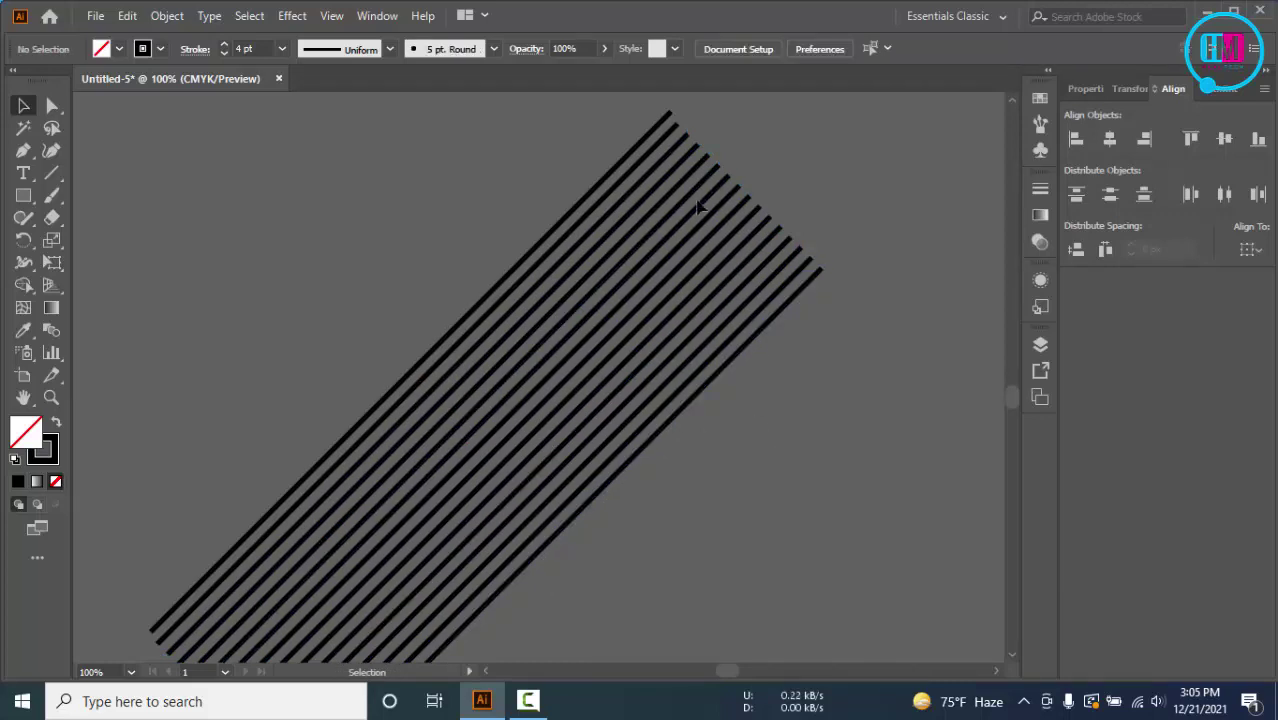
Step: Delete the first two diagonal lines at the upper-left edge of the striped band
click(579, 219)
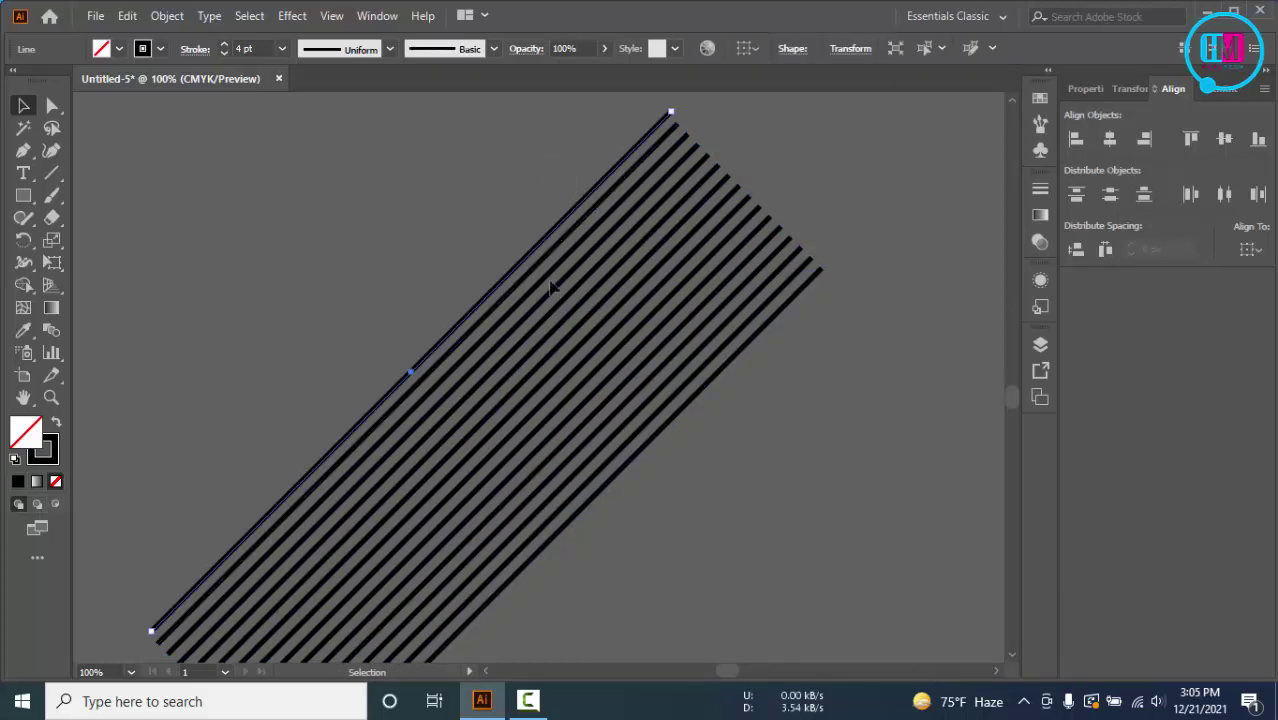
key(Delete)
click(564, 235)
key(Delete)
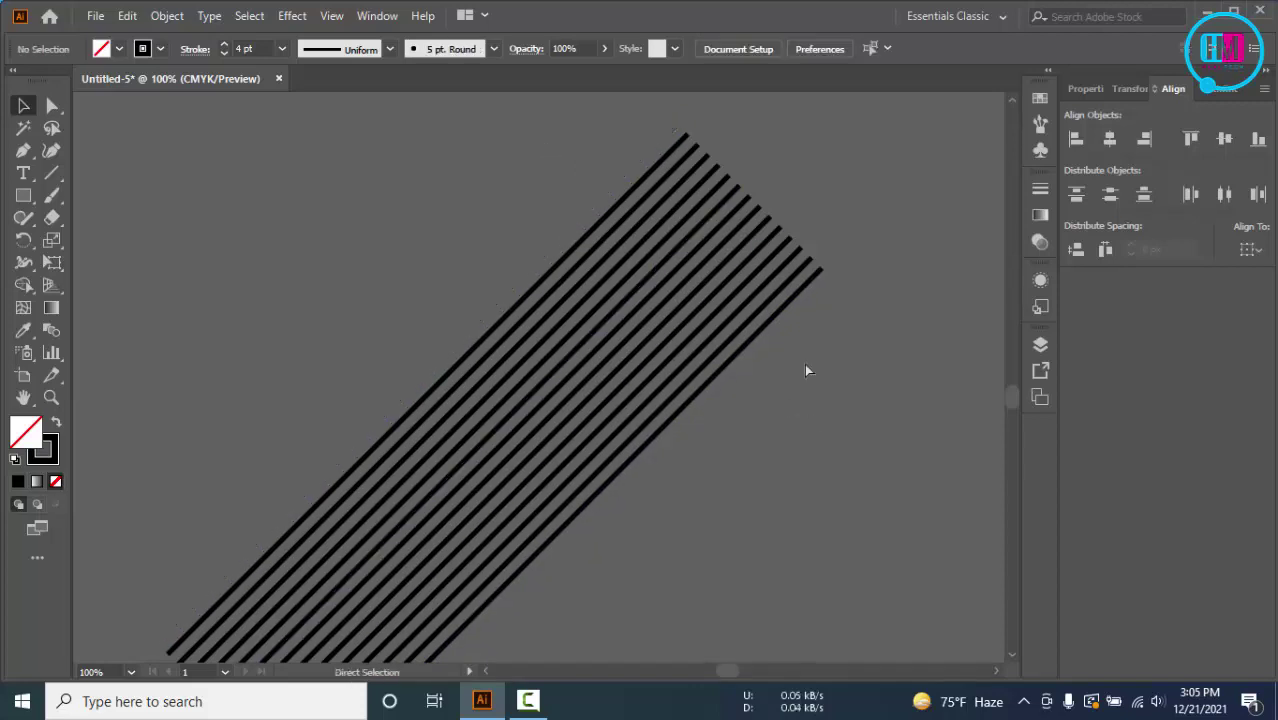
Step: Group all the remaining diagonal lines and expand their strokes into filled shapes
key(ctrl+minus)
drag(690, 519, 824, 581)
key(ctrl+g)
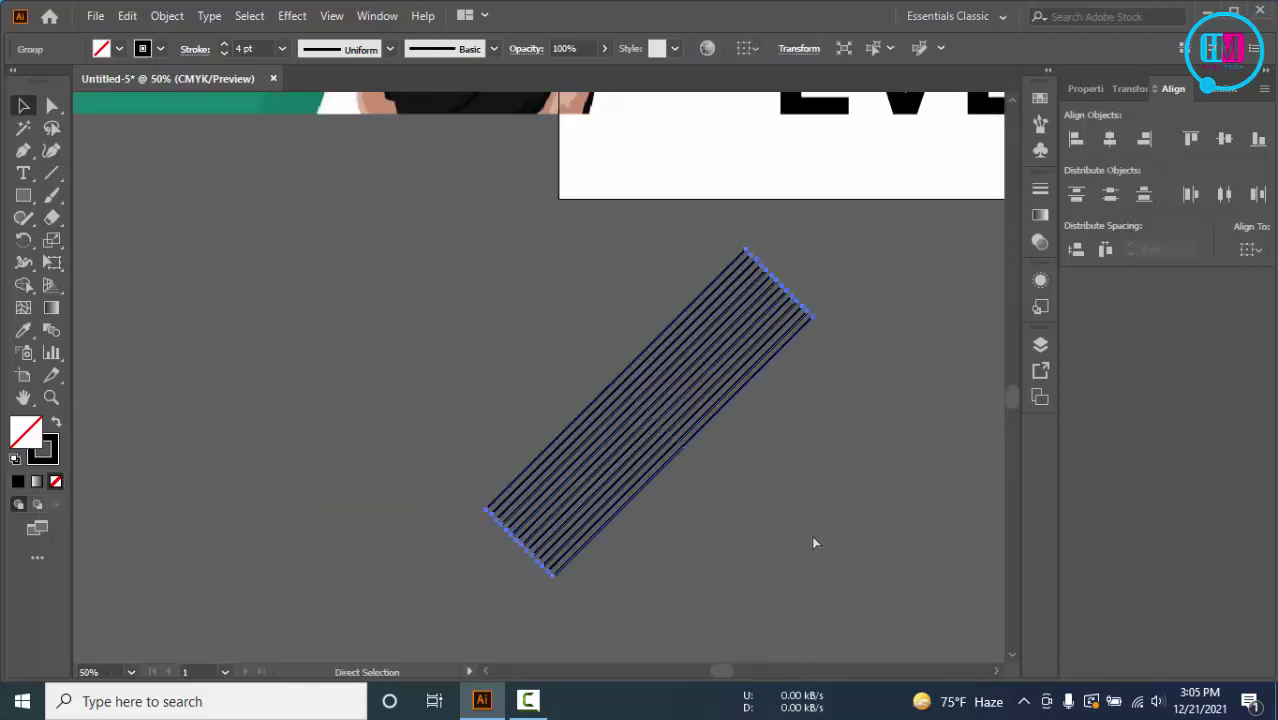
click(167, 15)
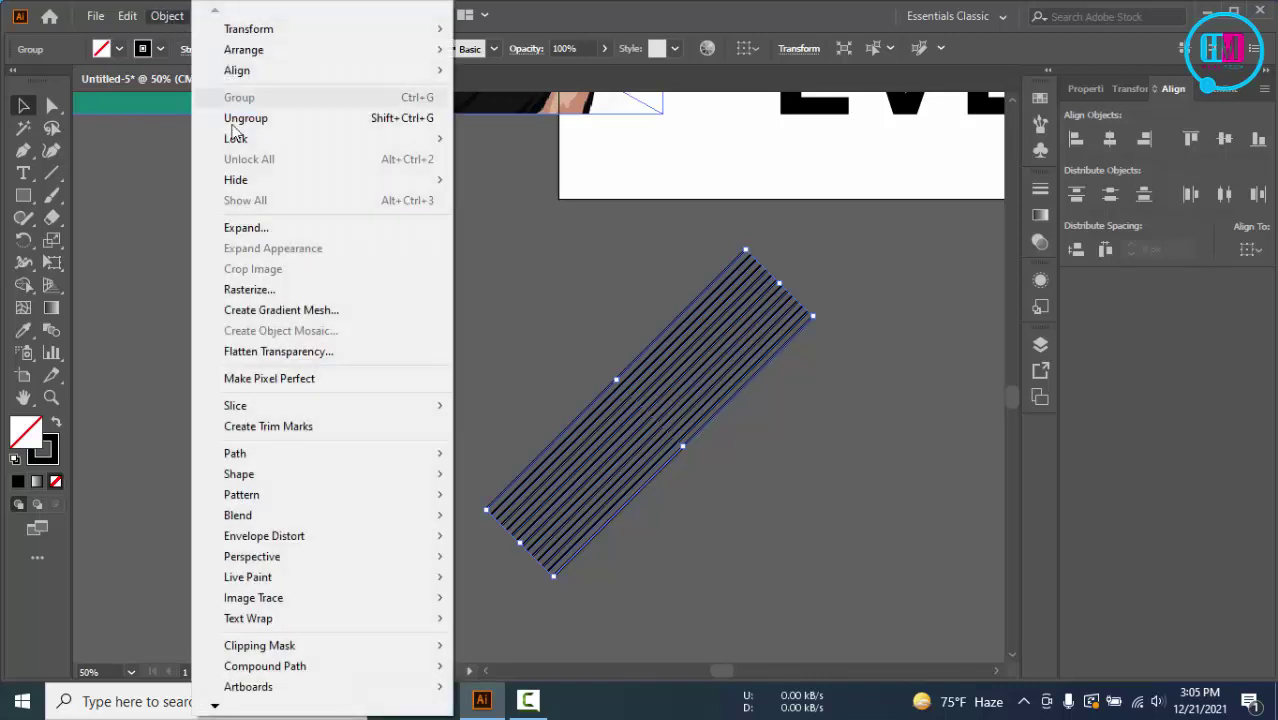
click(232, 229)
click(595, 455)
click(830, 386)
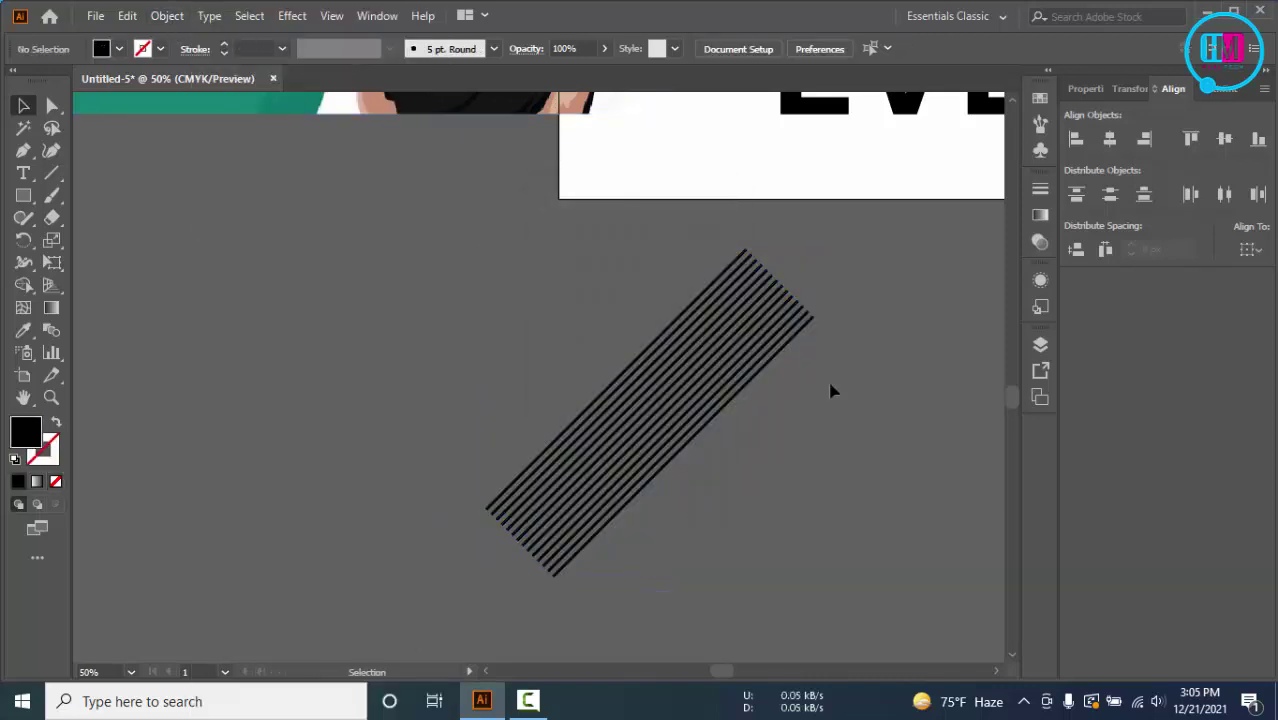
Step: Scale the striped group down to about half its size and move it above the artboard
click(800, 345)
drag(817, 254, 719, 337)
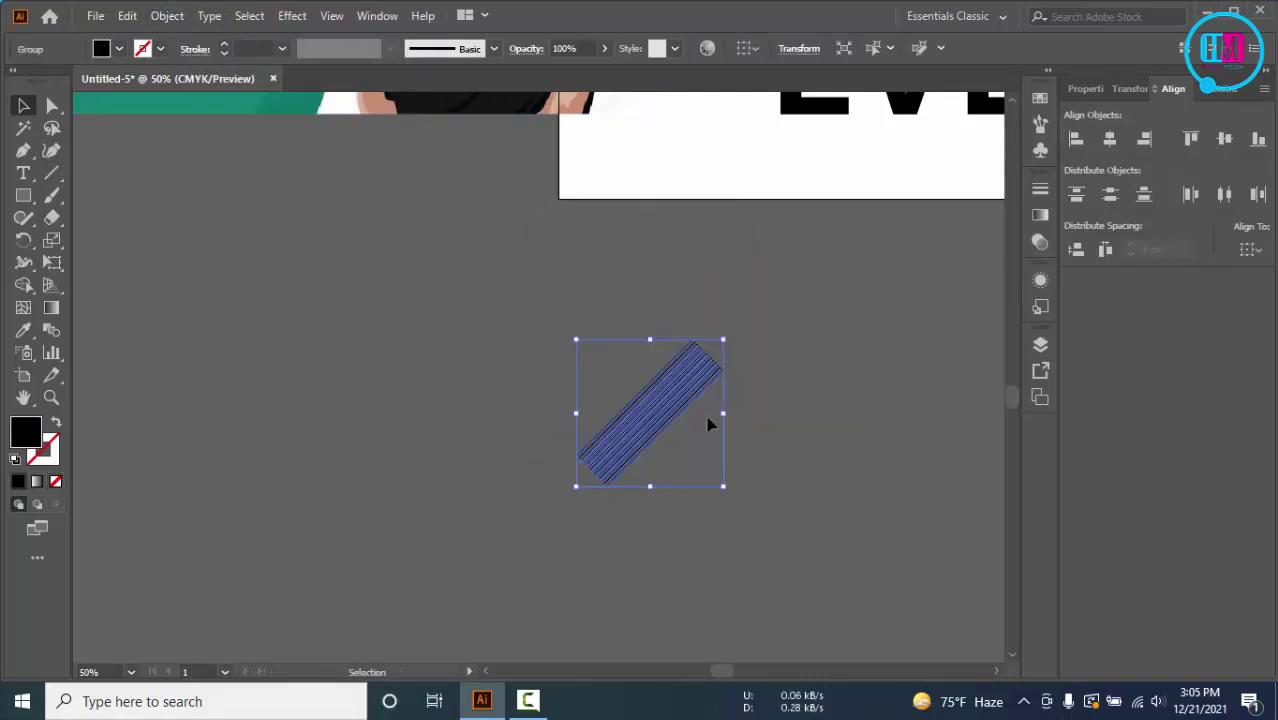
scroll(725, 434, up, 5)
drag(657, 612, 634, 381)
scroll(600, 400, up, 4)
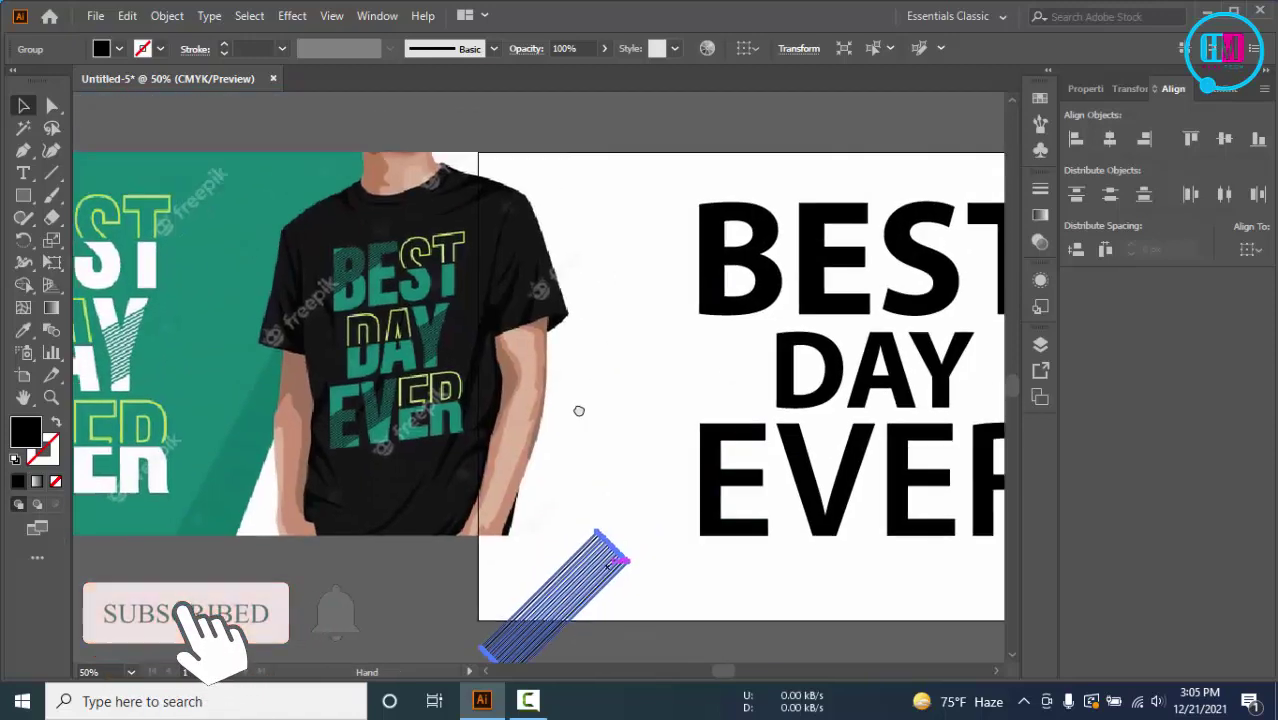
scroll(610, 550, up, 3)
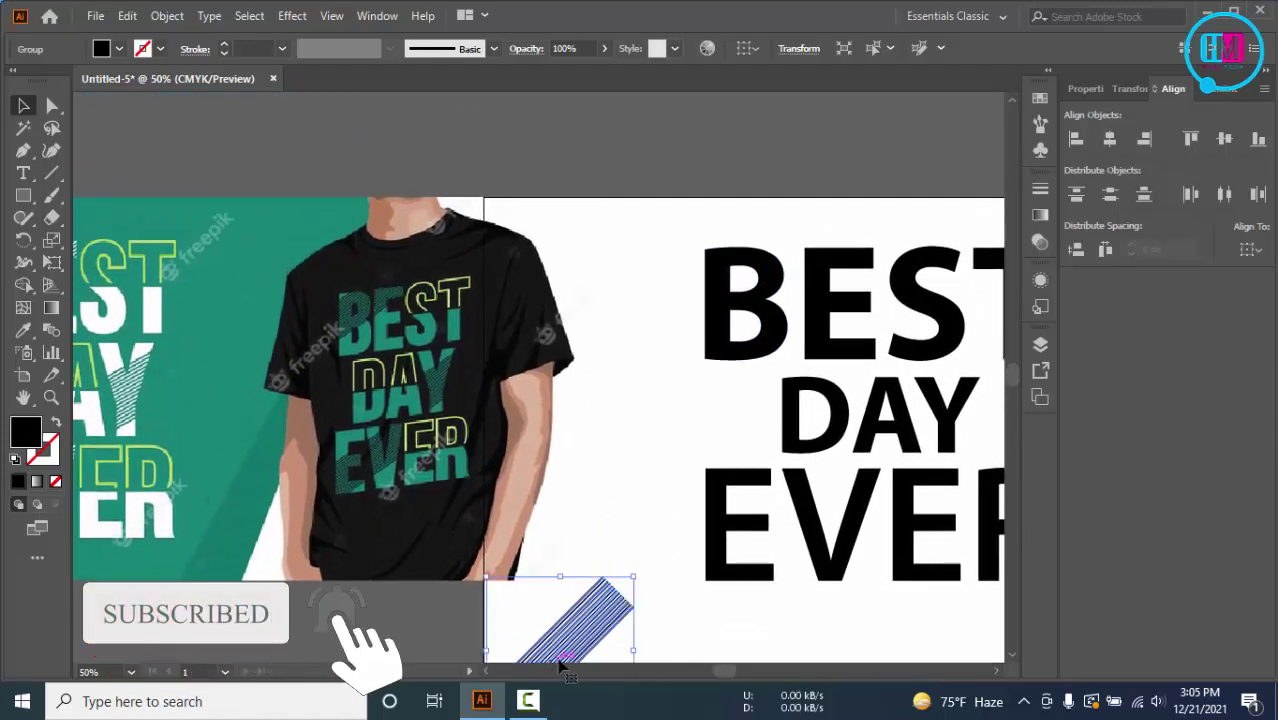
drag(572, 655, 636, 171)
click(740, 250)
Step: Ungroup the word BEST, then group only its B and E letters together
scroll(700, 330, down, 2)
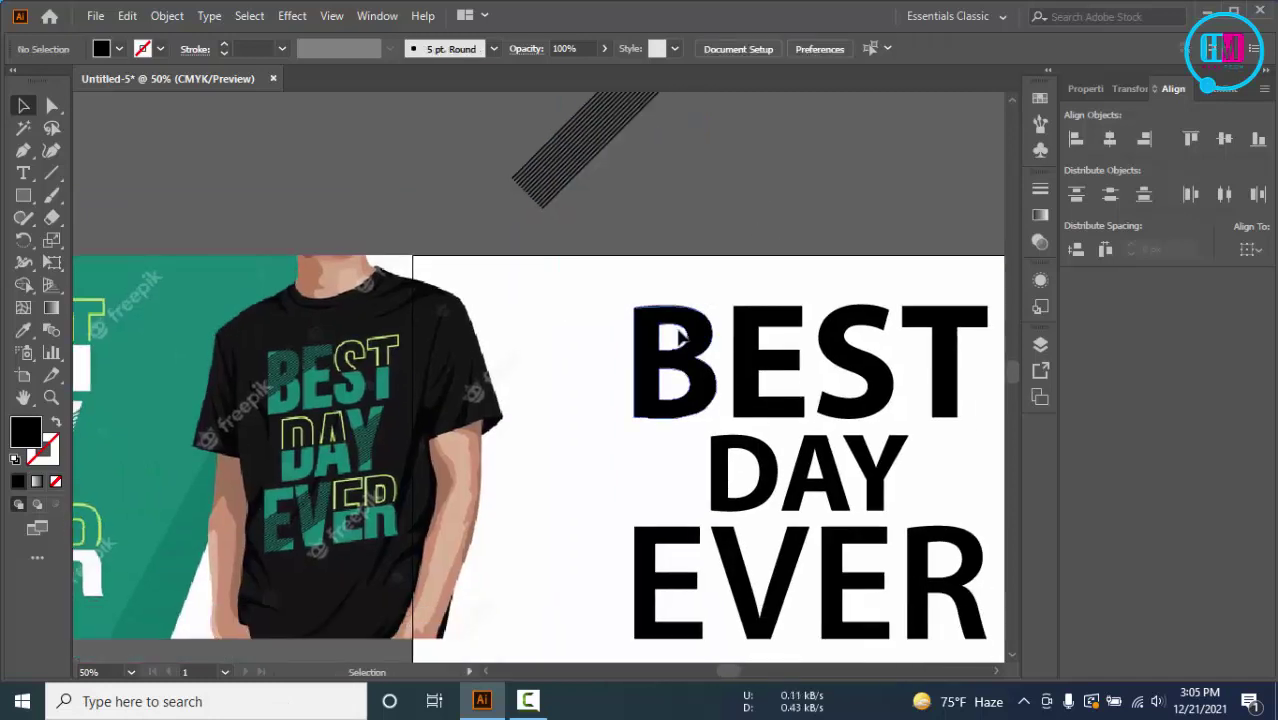
click(678, 335)
right_click(762, 333)
click(806, 280)
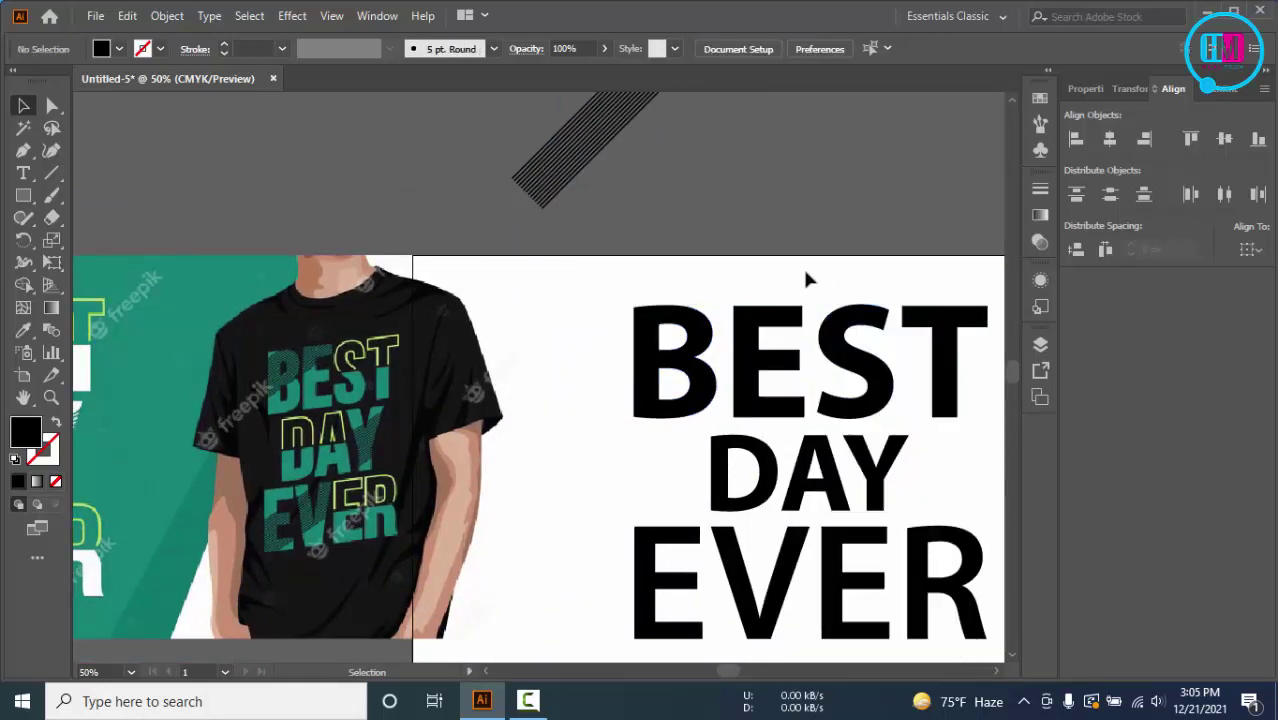
click(690, 345)
right_click(751, 334)
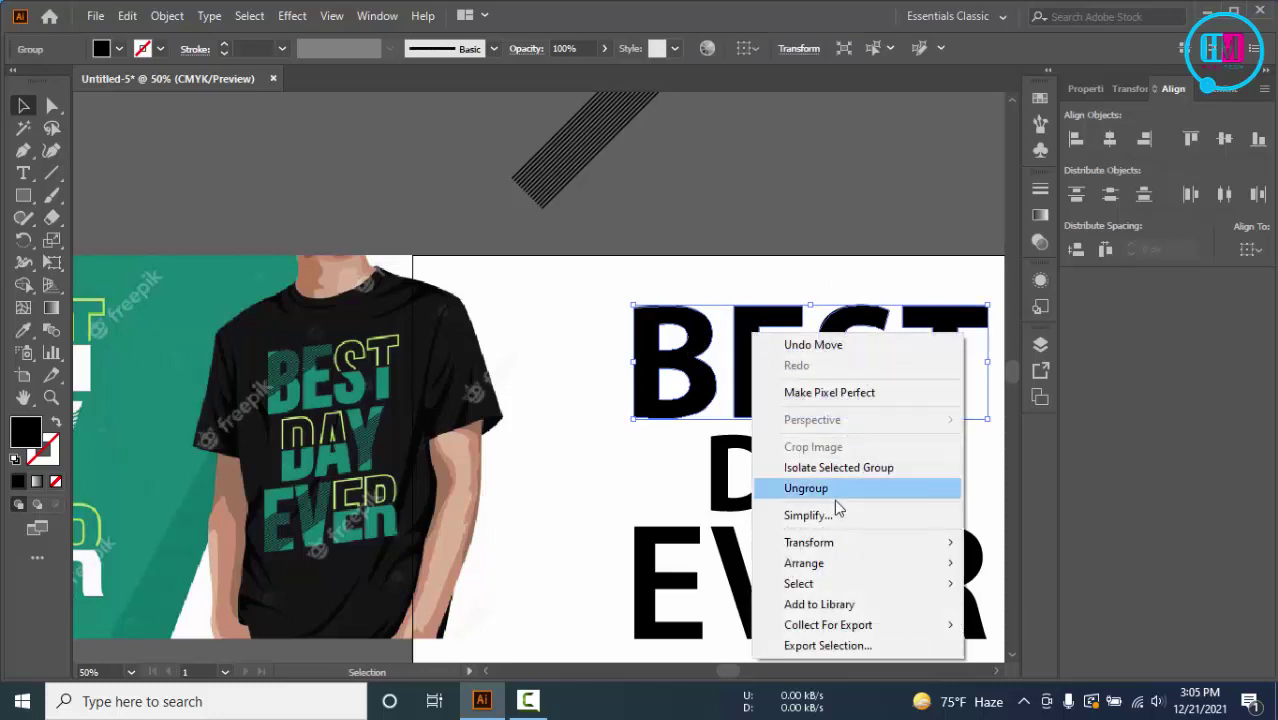
click(806, 488)
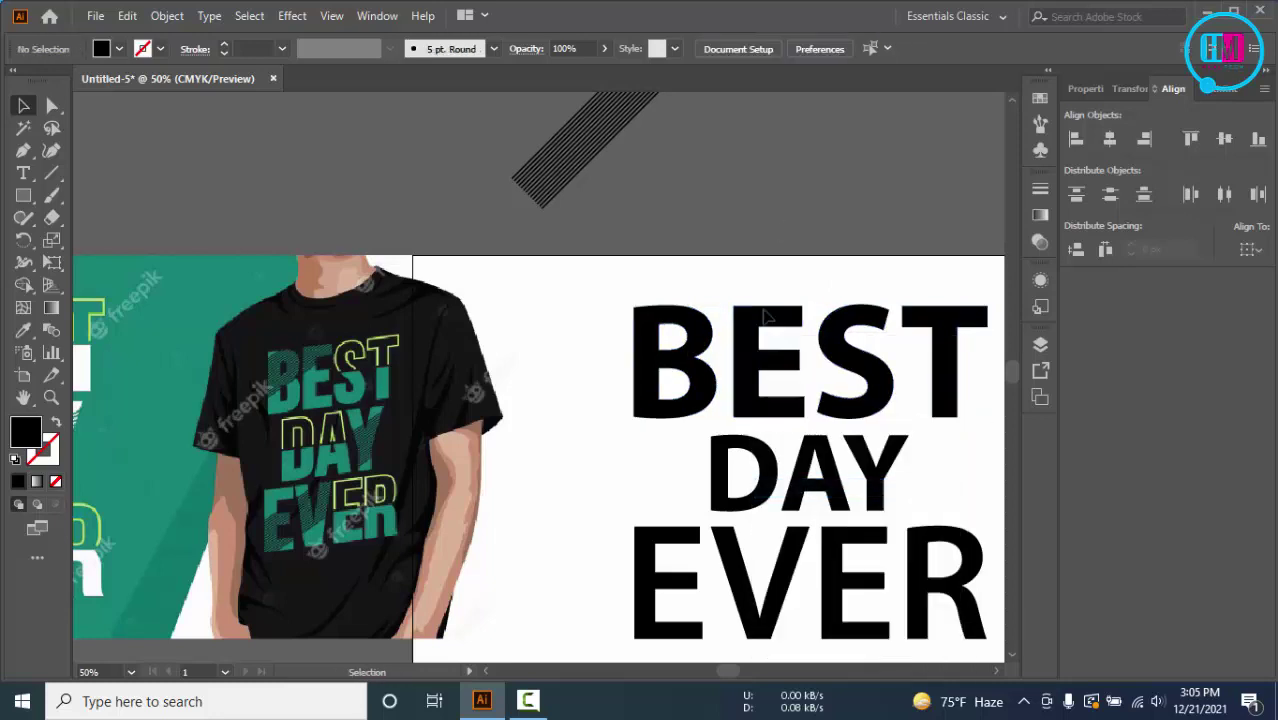
click(706, 338)
key(ctrl+g)
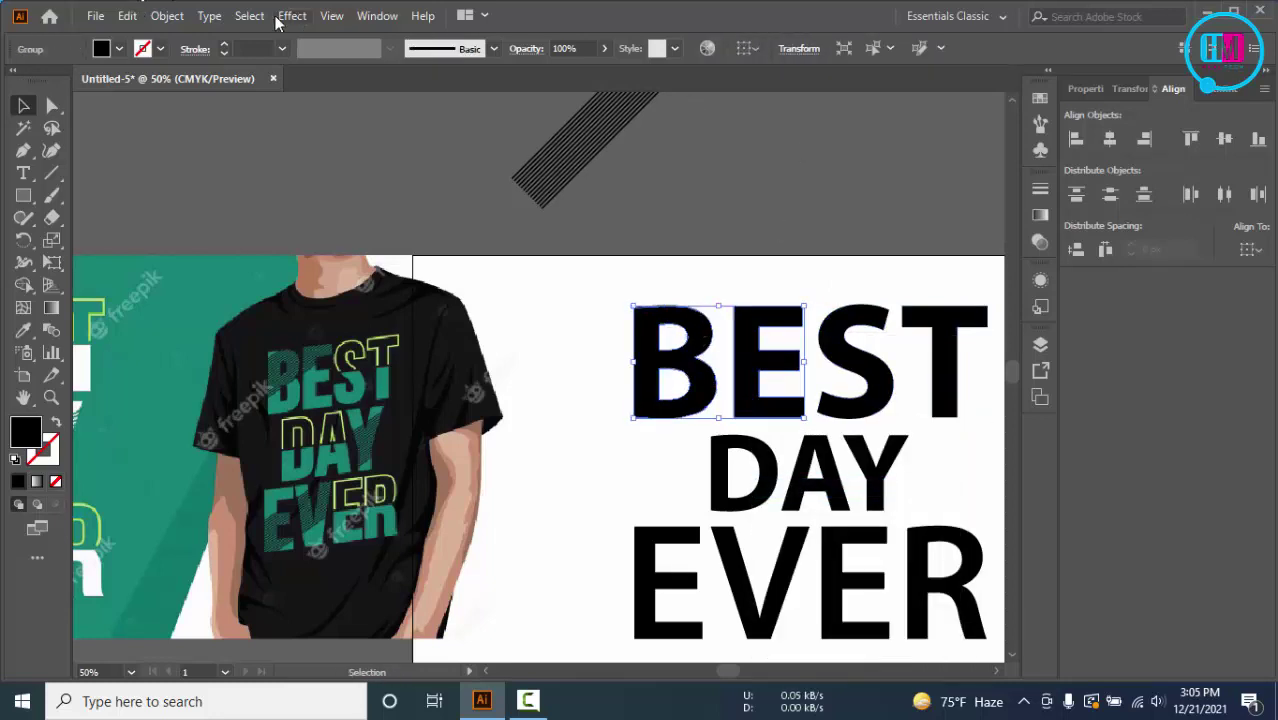
Step: Create an opacity mask on the BE group, turn off Clip and paste the striped group into the mask
click(378, 17)
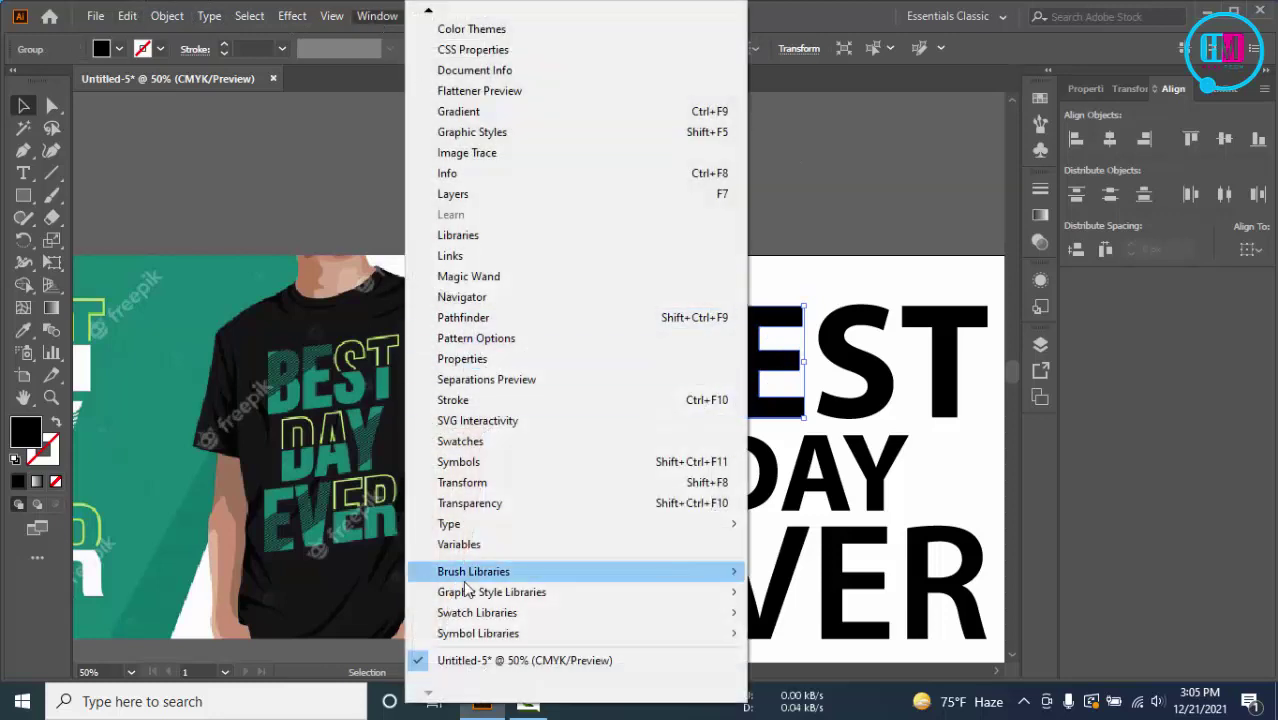
click(470, 503)
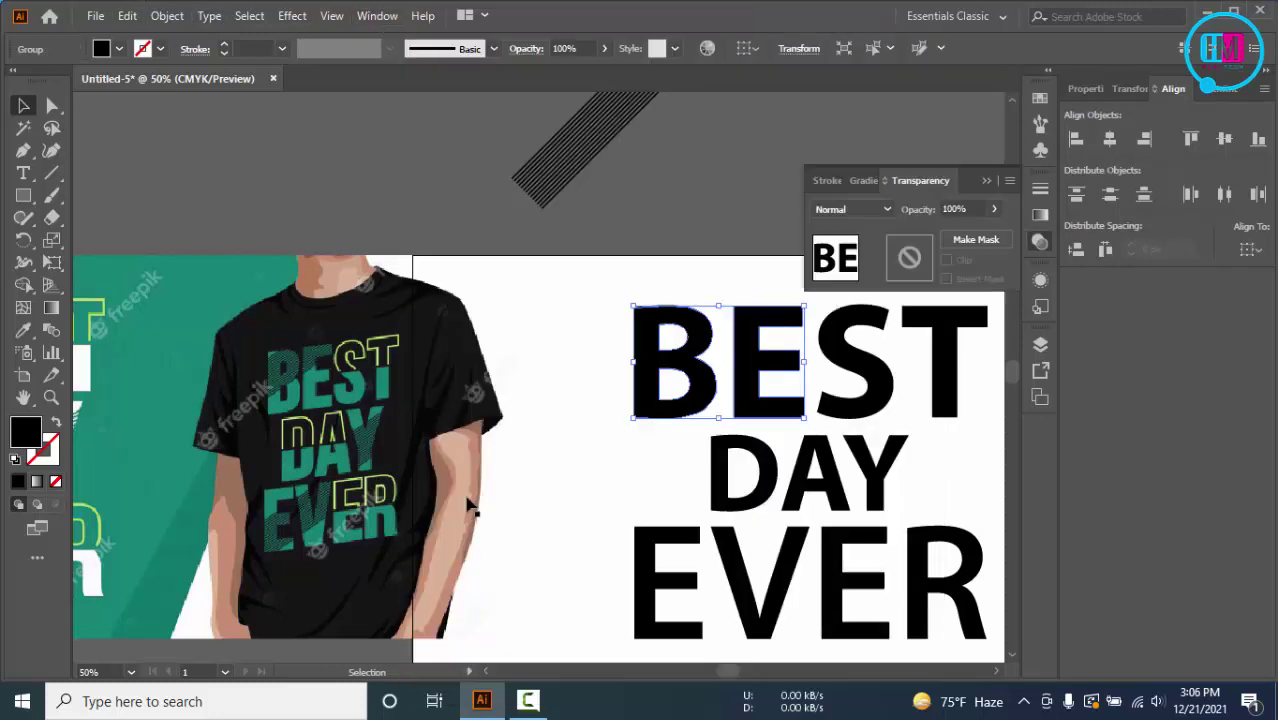
double_click(919, 258)
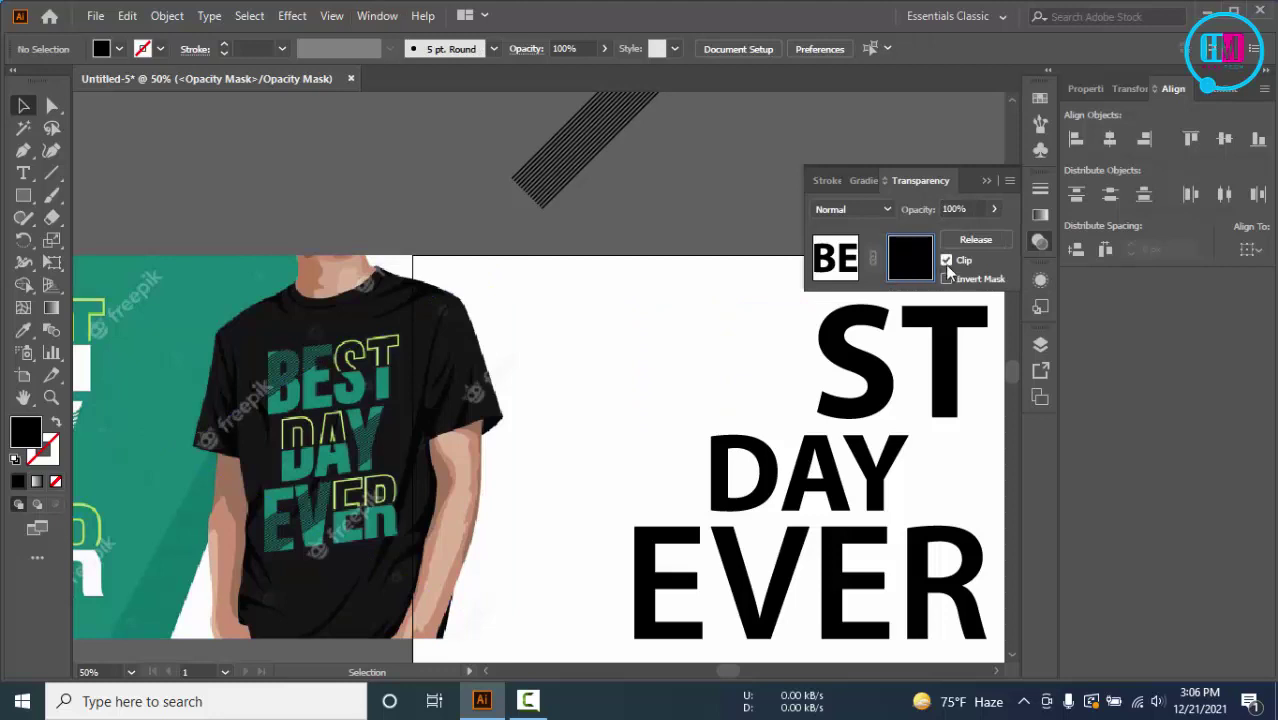
click(946, 261)
key(ctrl+v)
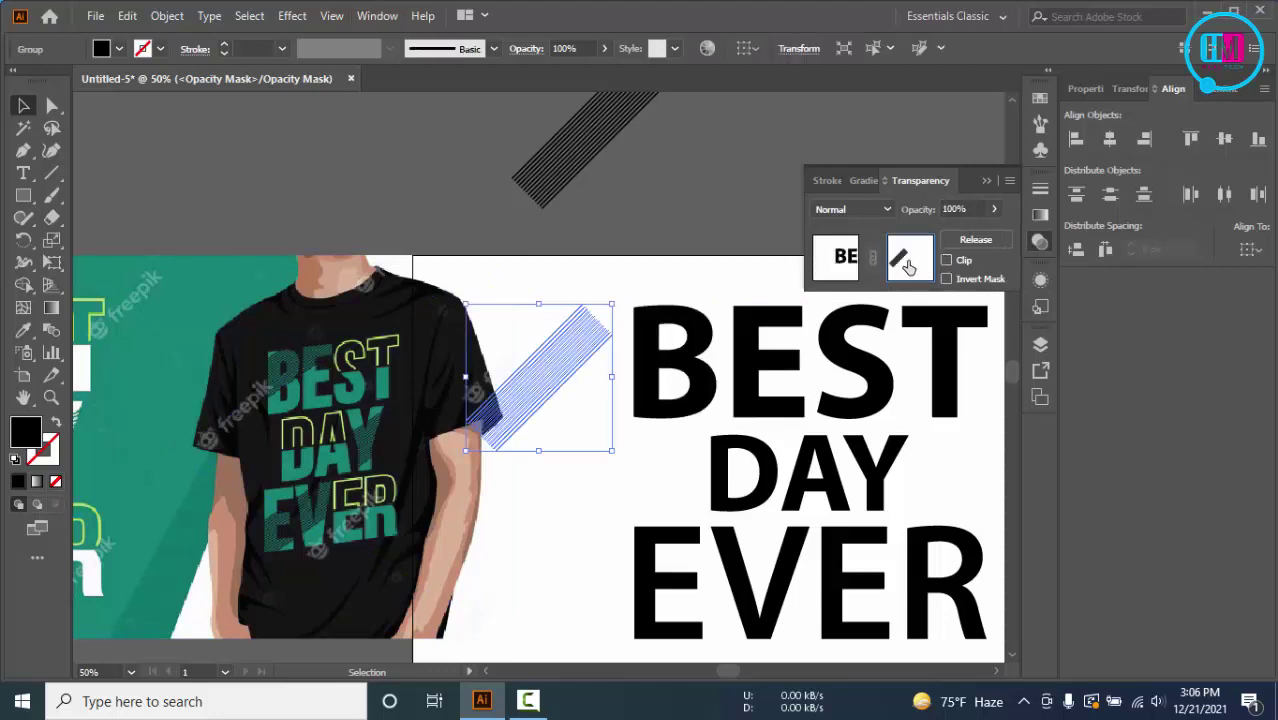
Step: Move the pasted stripes over the B and E of BEST and enlarge them slightly to span both letters
drag(570, 355, 727, 340)
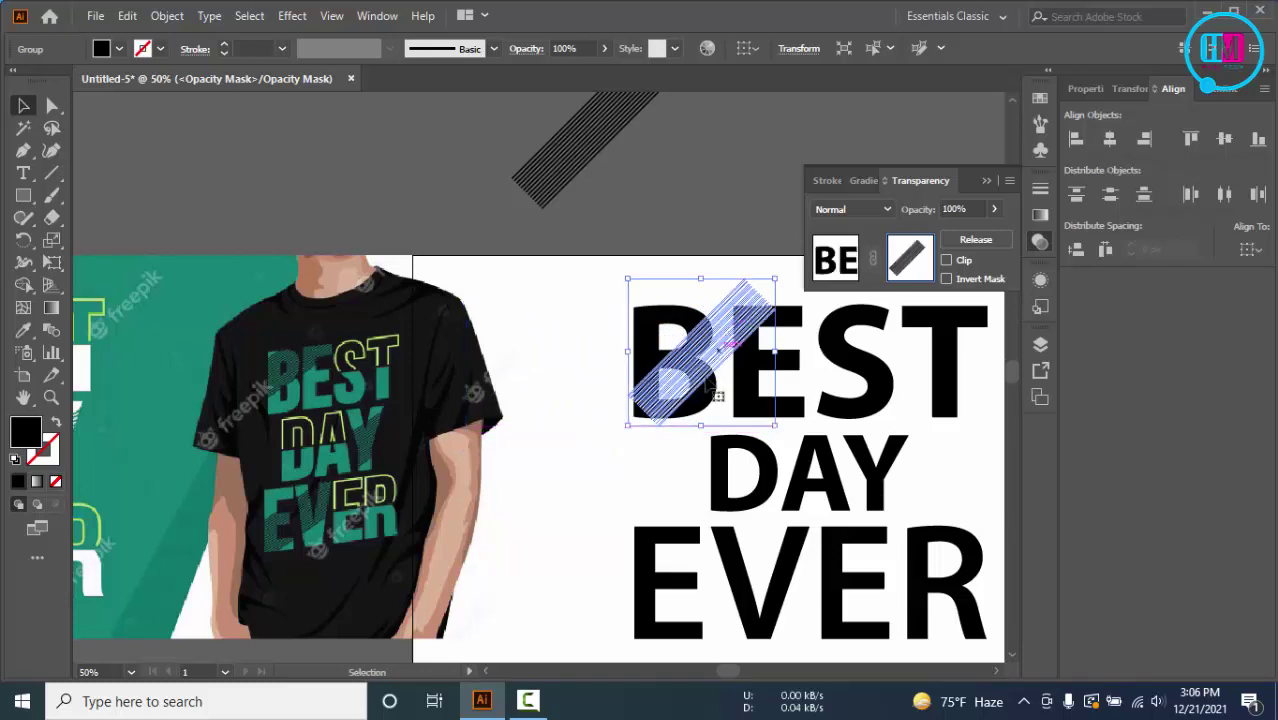
drag(628, 430, 612, 440)
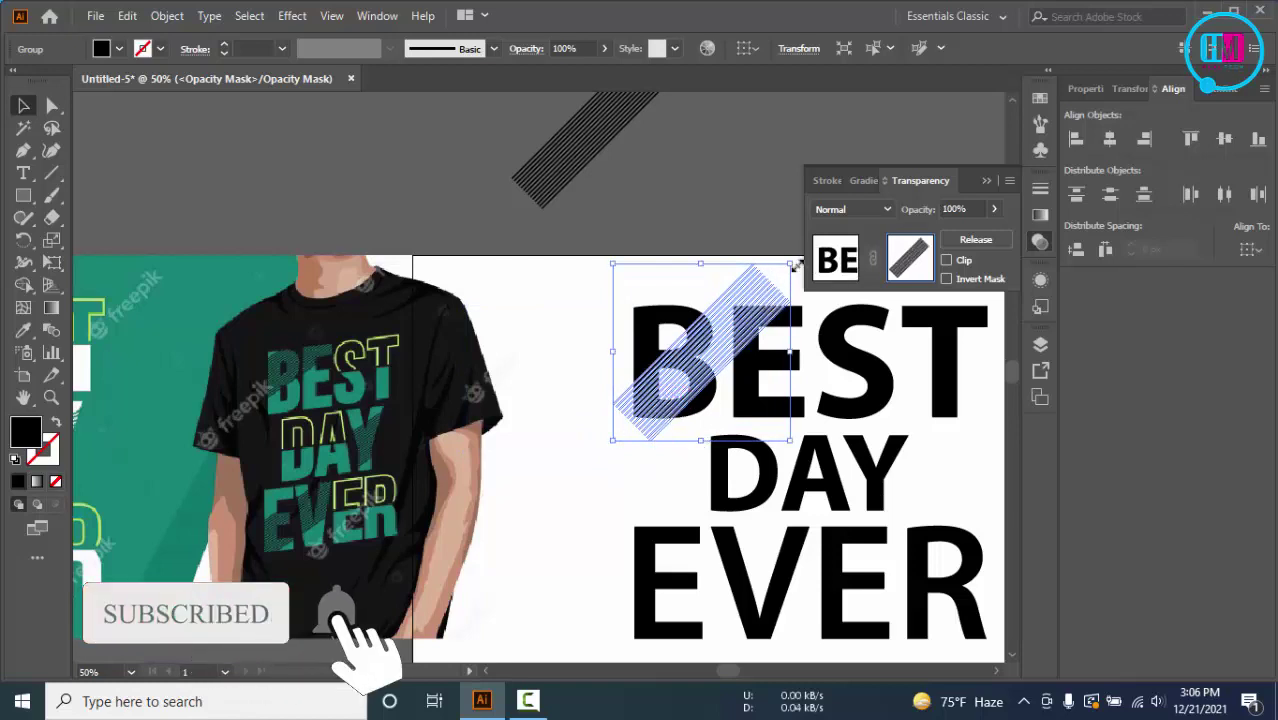
drag(795, 259, 806, 276)
Step: Rotate the mask stripes to a shallower angle, fine-tune their position across the B and E, and leave mask editing
drag(734, 320, 719, 303)
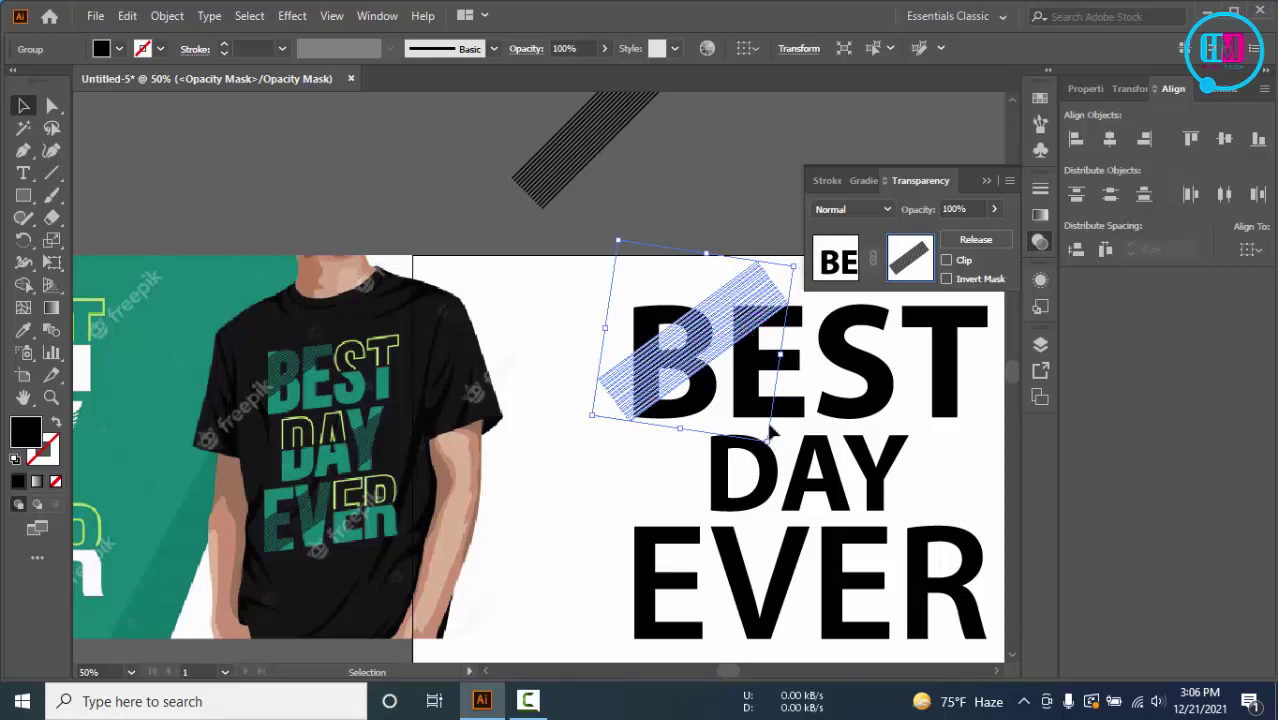
drag(621, 230, 629, 233)
drag(714, 335, 738, 329)
click(728, 216)
mouse_move(772, 445)
mouse_down()
mouse_move(790, 452)
mouse_move(779, 456)
mouse_up()
click(697, 217)
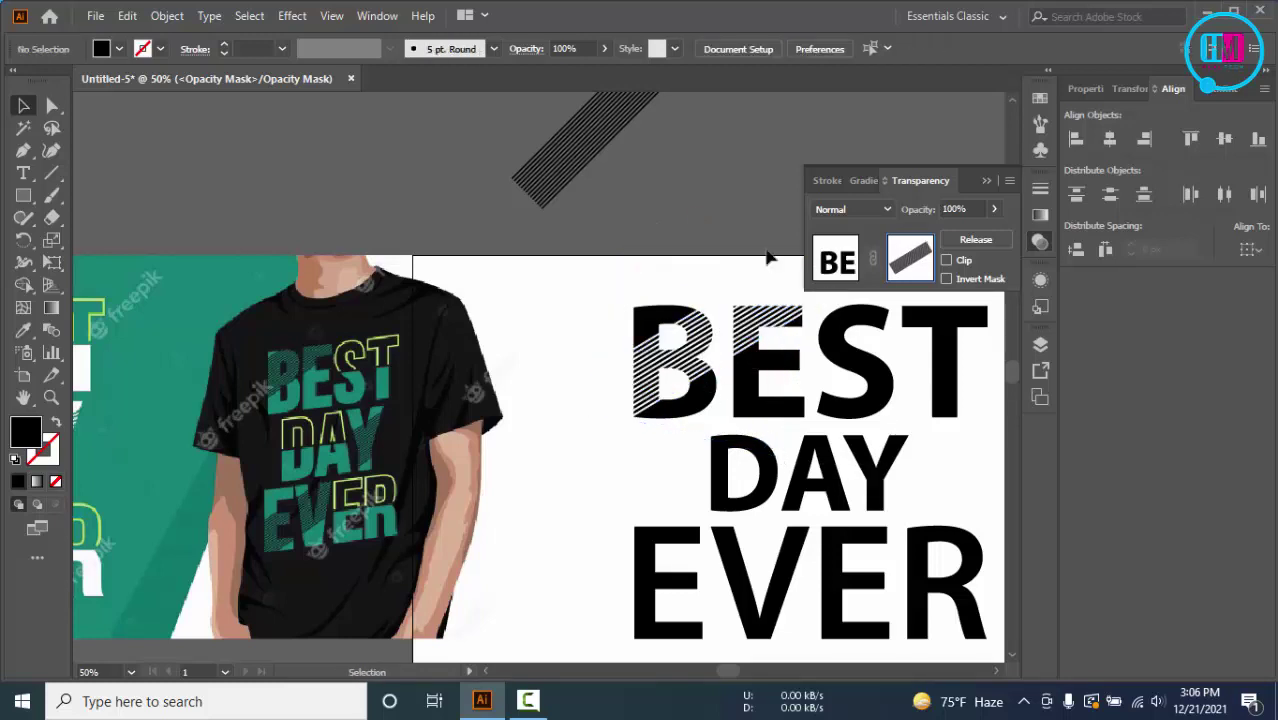
drag(749, 201, 710, 204)
click(830, 260)
click(690, 251)
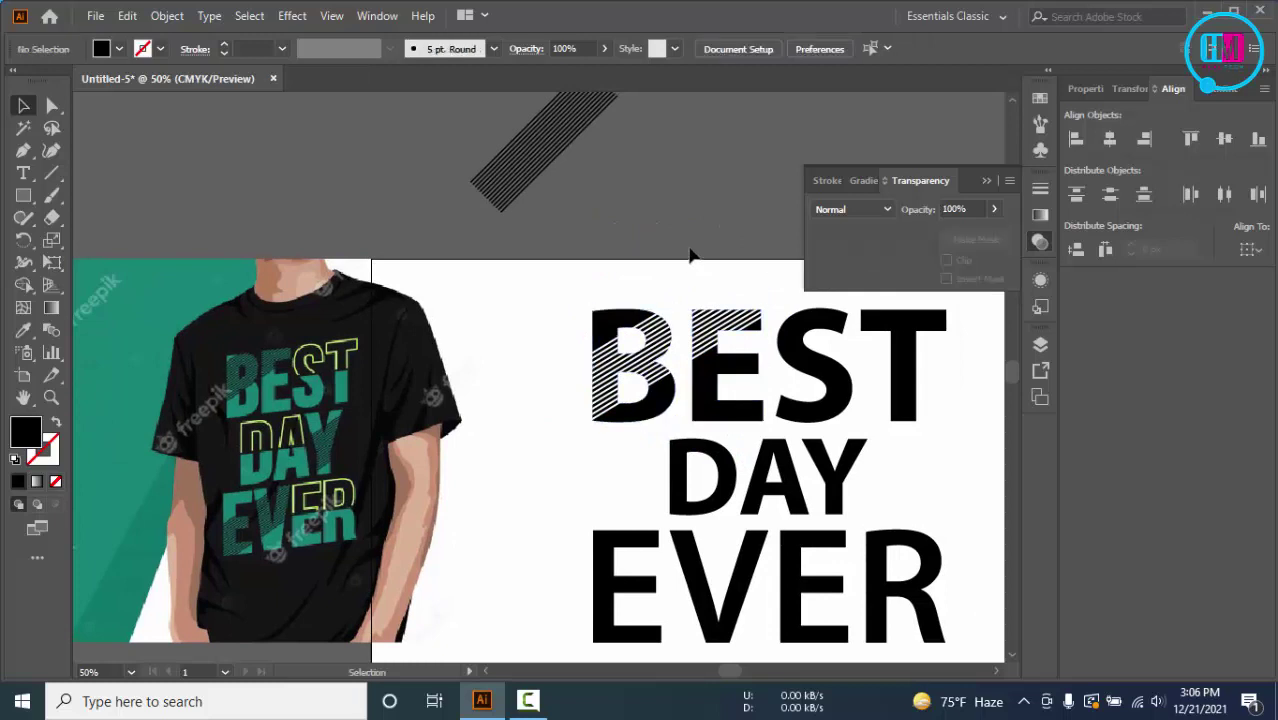
Step: Create an opacity mask on the Y of DAY, turn off Clip and paste the striped group into the mask
drag(733, 269, 750, 233)
drag(909, 456, 863, 456)
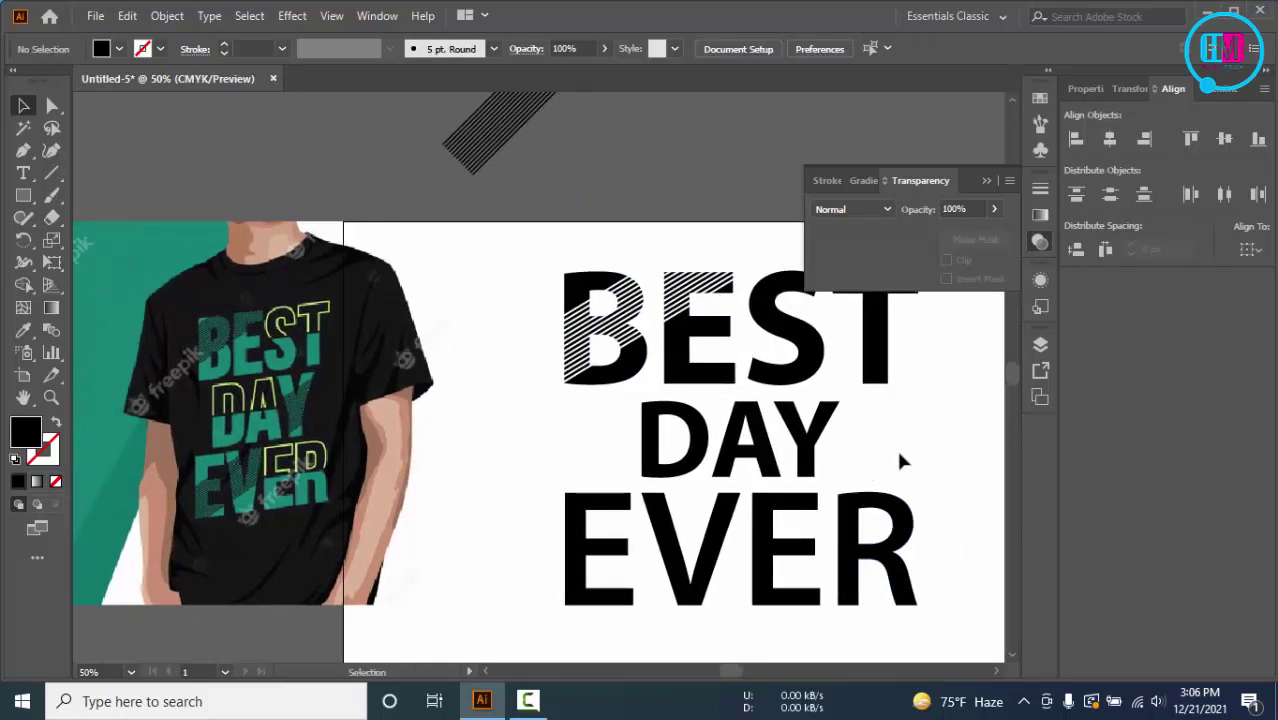
click(815, 440)
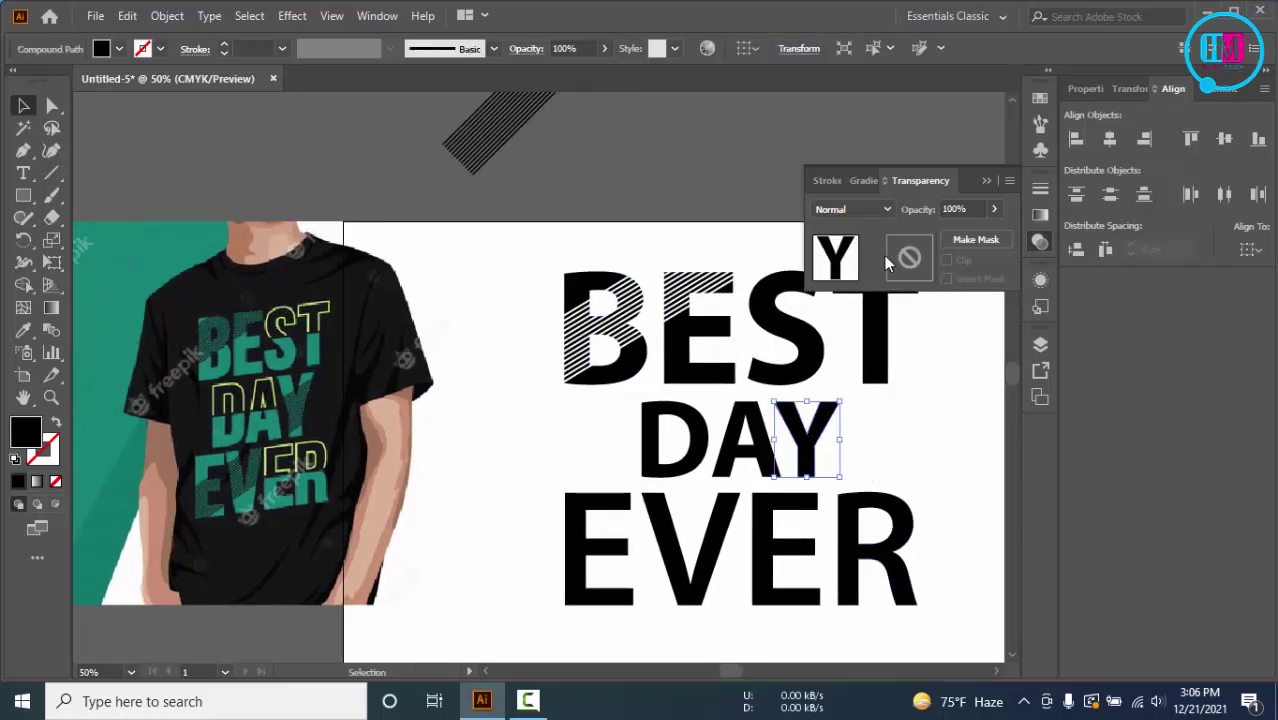
double_click(906, 258)
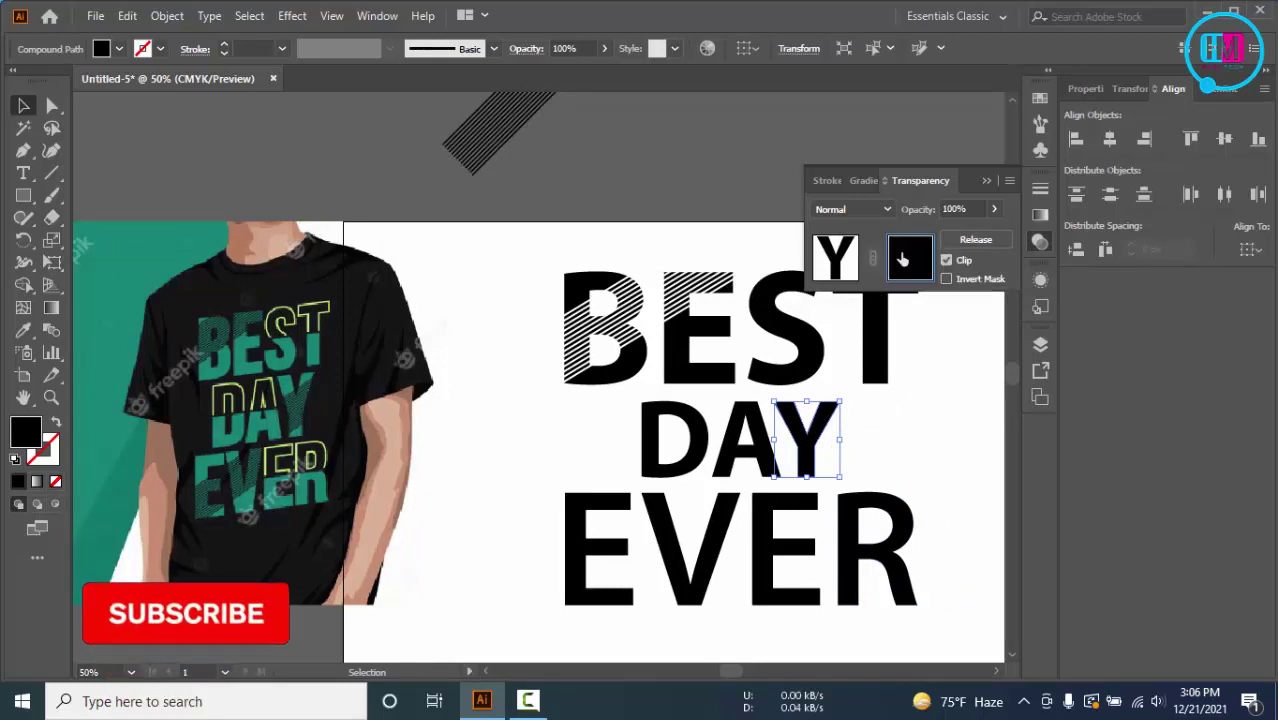
click(946, 261)
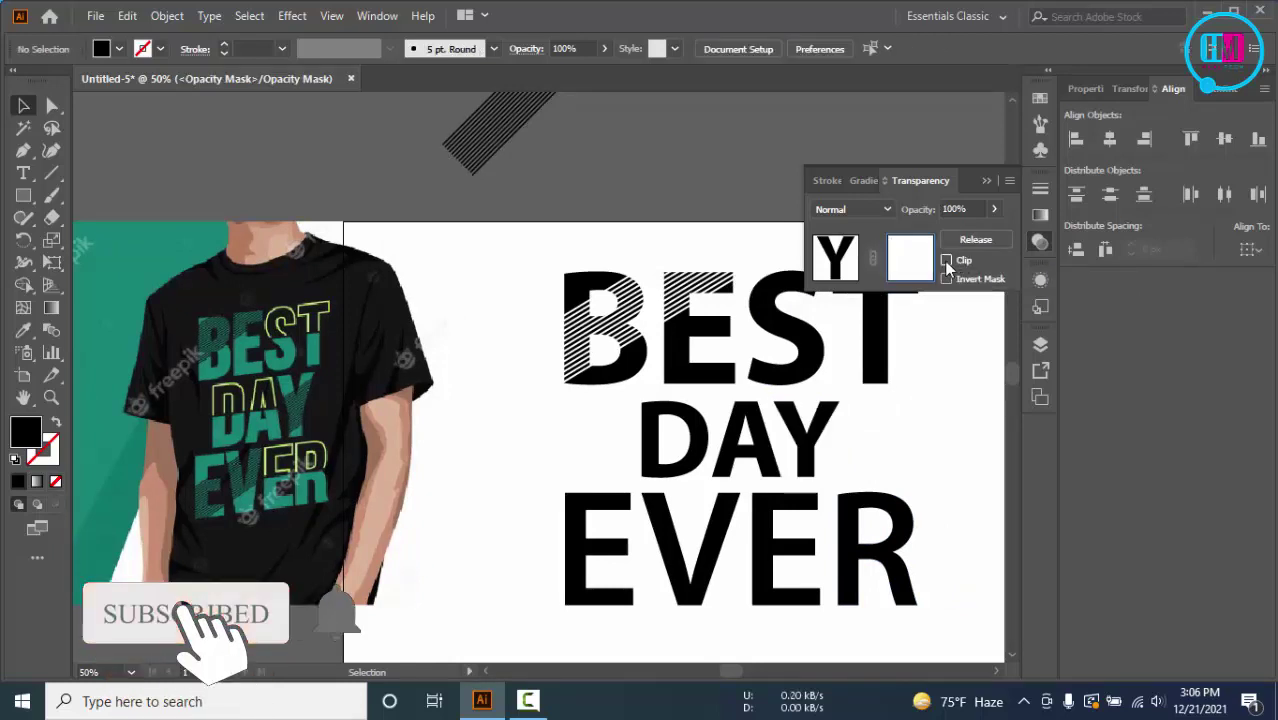
key(ctrl+v)
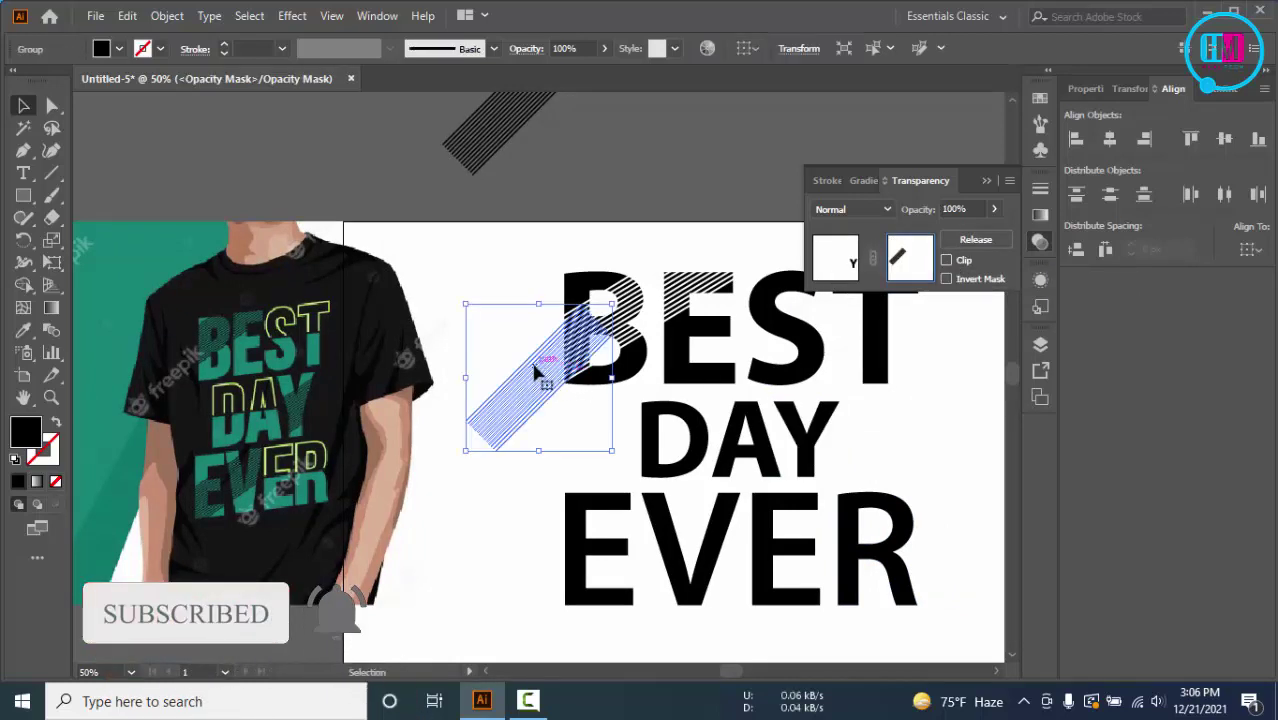
Step: Shrink the stripes and place them diagonally over the Y's stem and right arm, and leave mask editing
drag(537, 372, 838, 408)
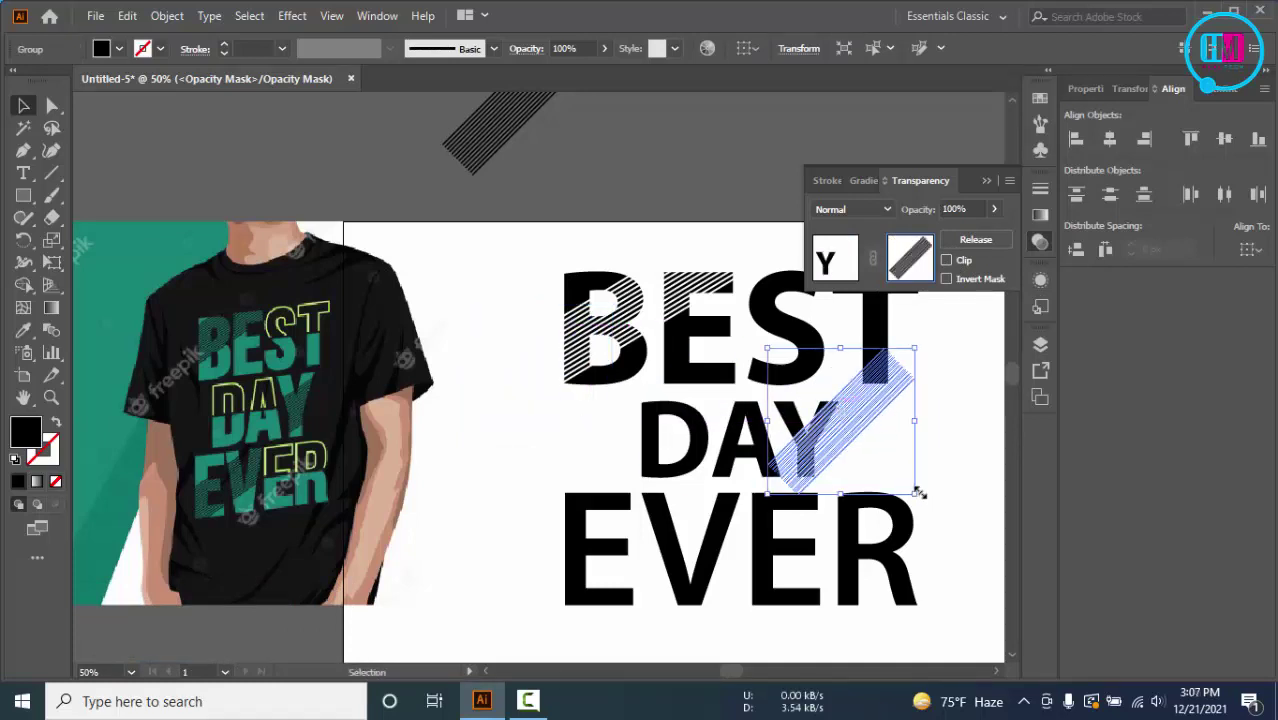
scroll(914, 446, up, 2)
drag(919, 551, 845, 482)
drag(800, 418, 757, 449)
click(840, 462)
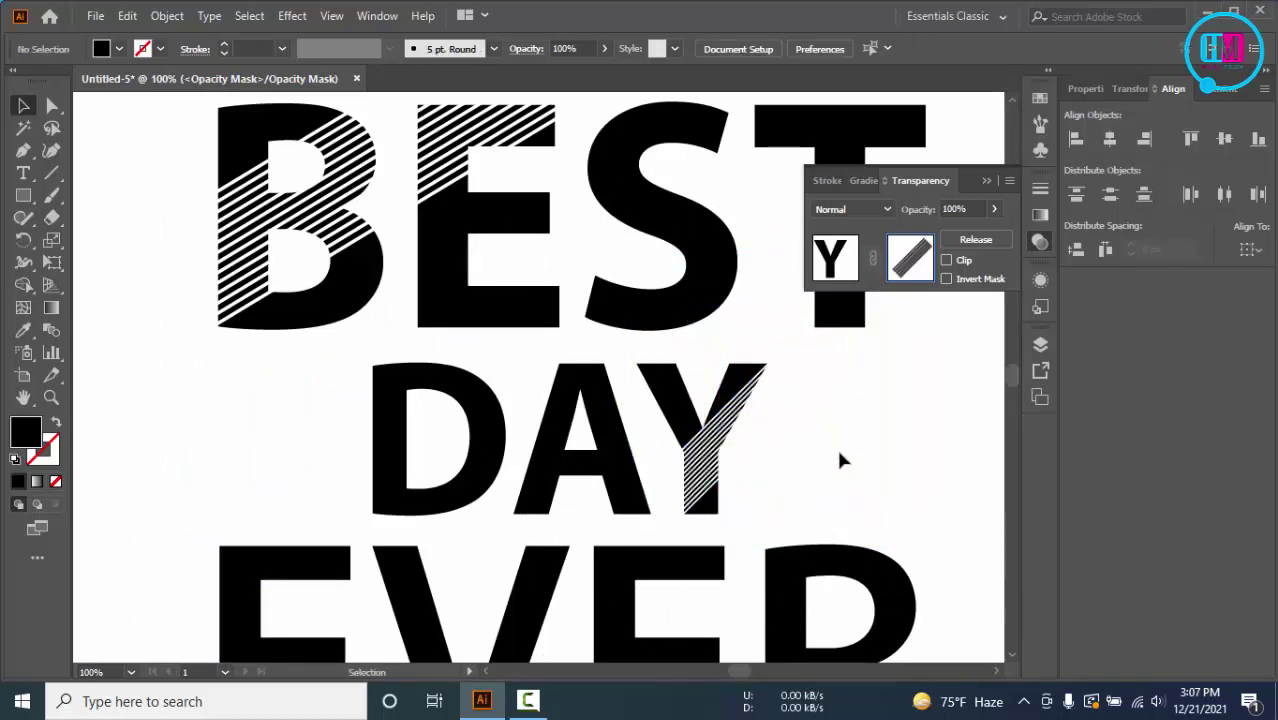
scroll(790, 419, down, 2)
drag(851, 424, 868, 417)
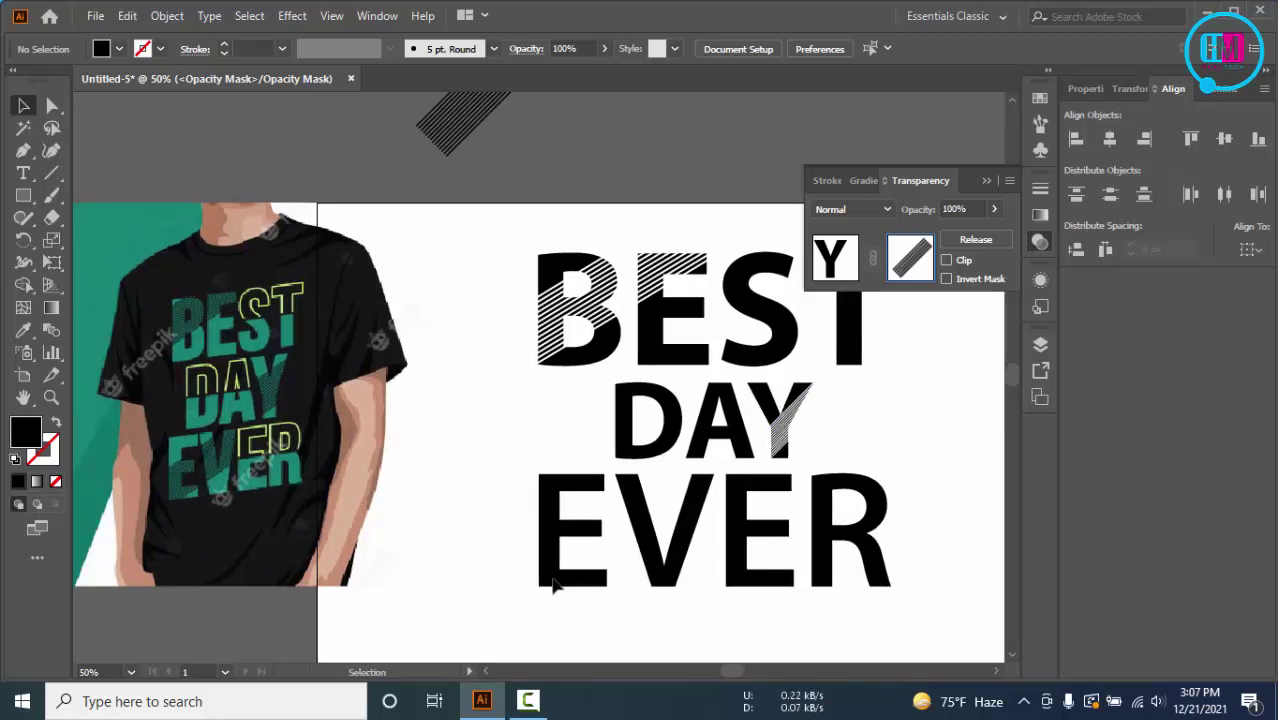
click(836, 262)
click(973, 525)
Step: Ungroup the word EVER and group only its first E and V together
click(638, 533)
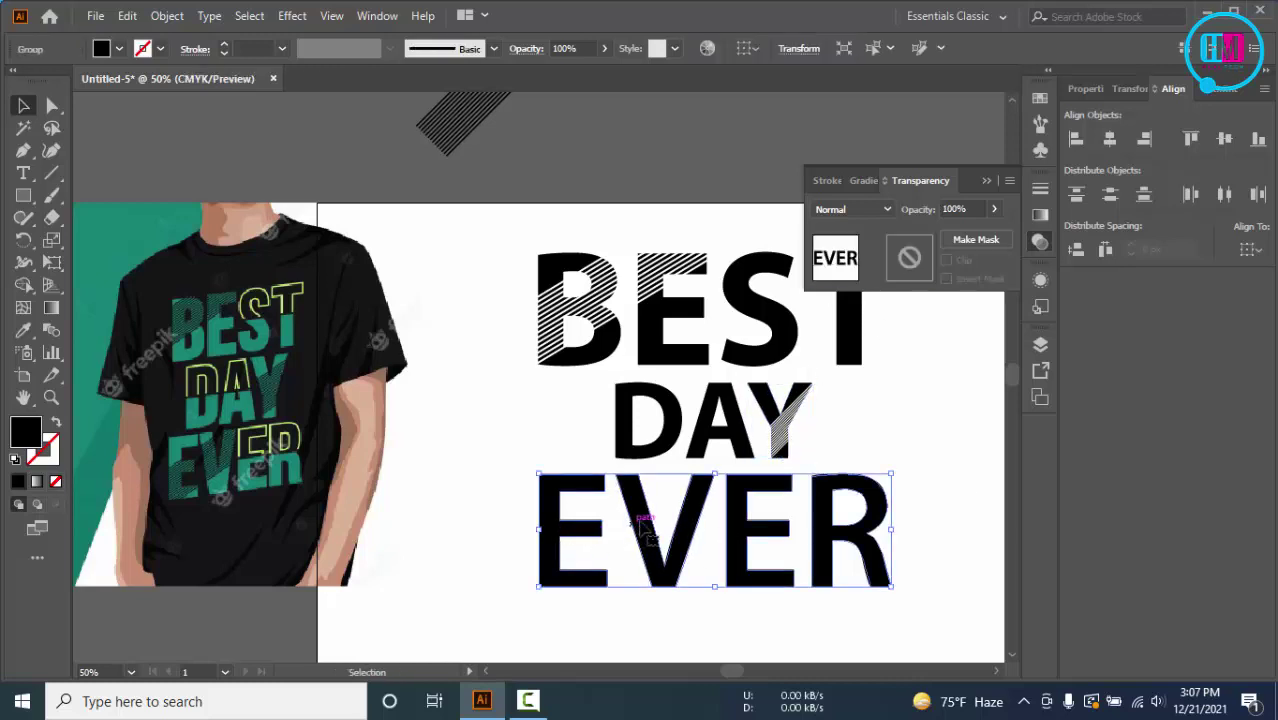
right_click(640, 524)
click(694, 350)
click(666, 544)
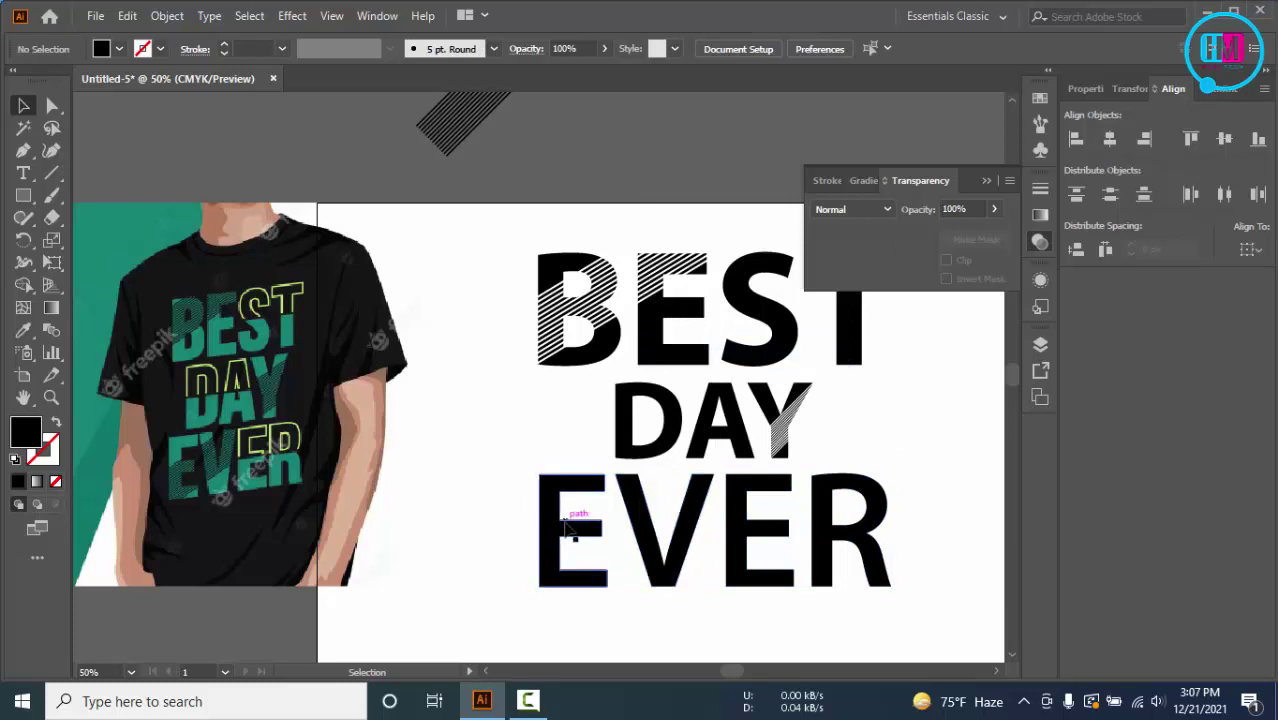
click(572, 530)
shift+click(682, 530)
key(ctrl+g)
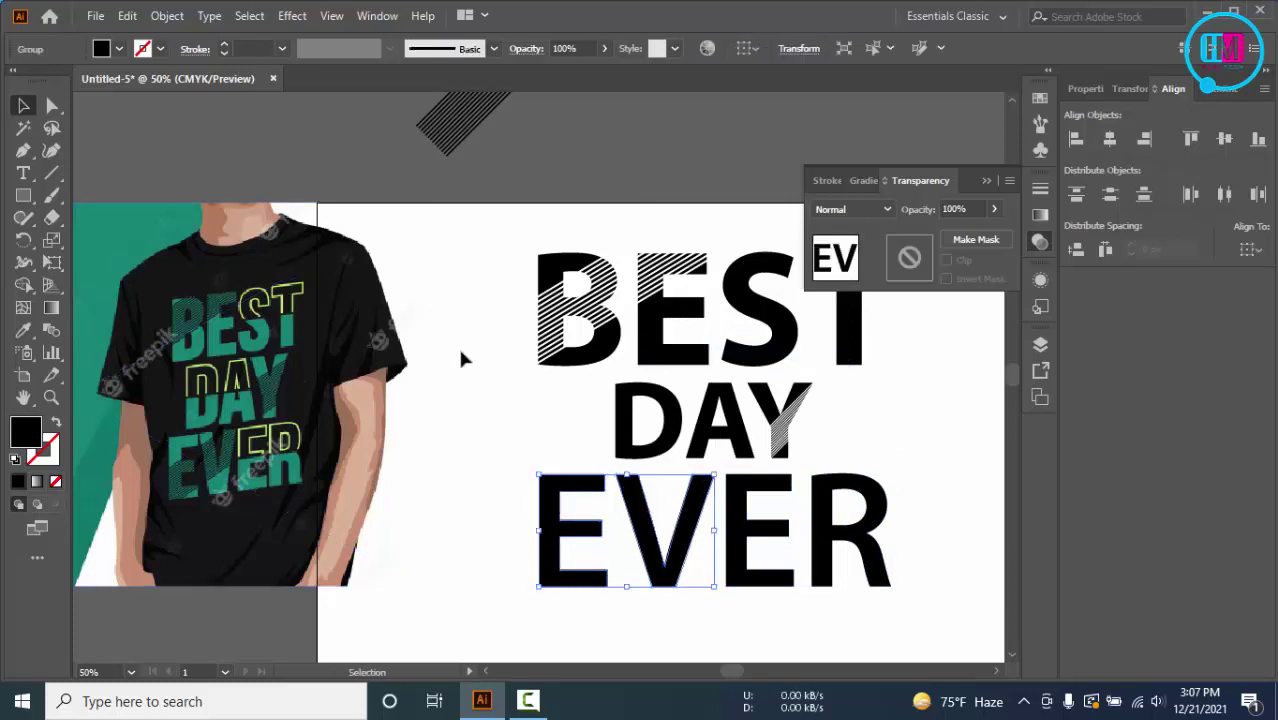
Step: Create an opacity mask on the EV group, turn off Clip and paste the striped group into the mask
click(477, 142)
click(941, 420)
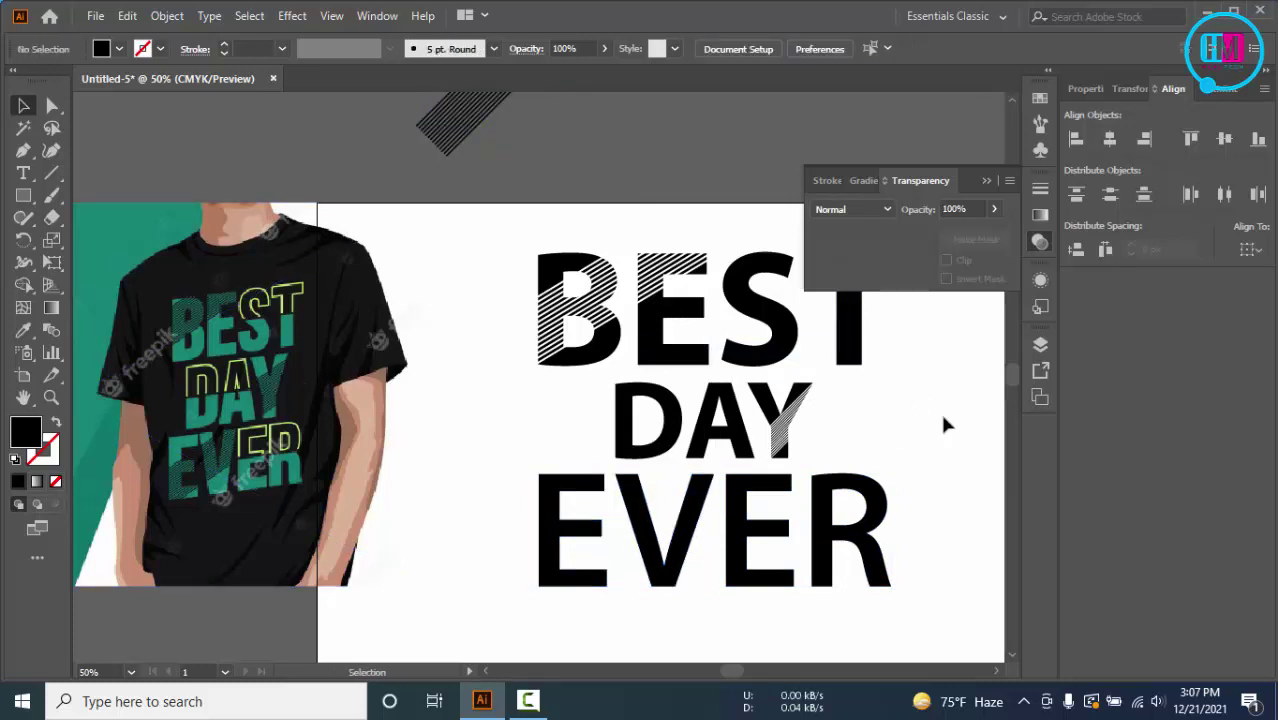
click(585, 522)
click(912, 262)
click(915, 274)
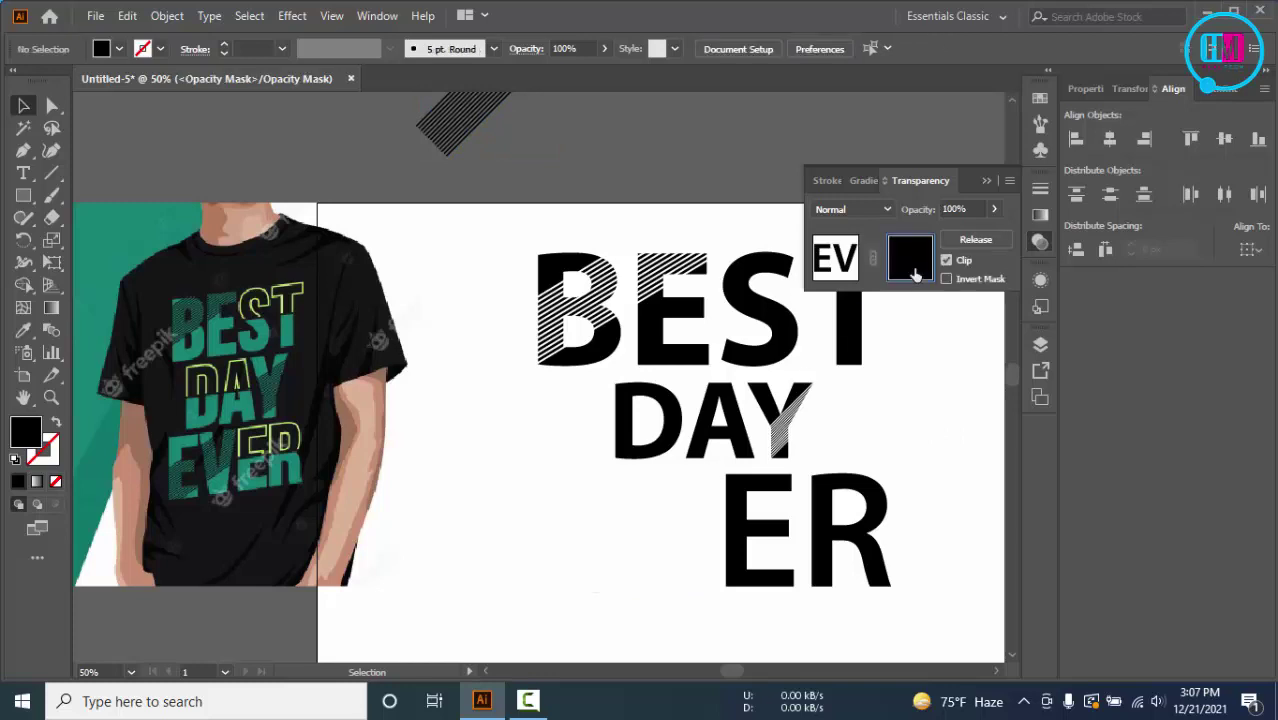
click(946, 260)
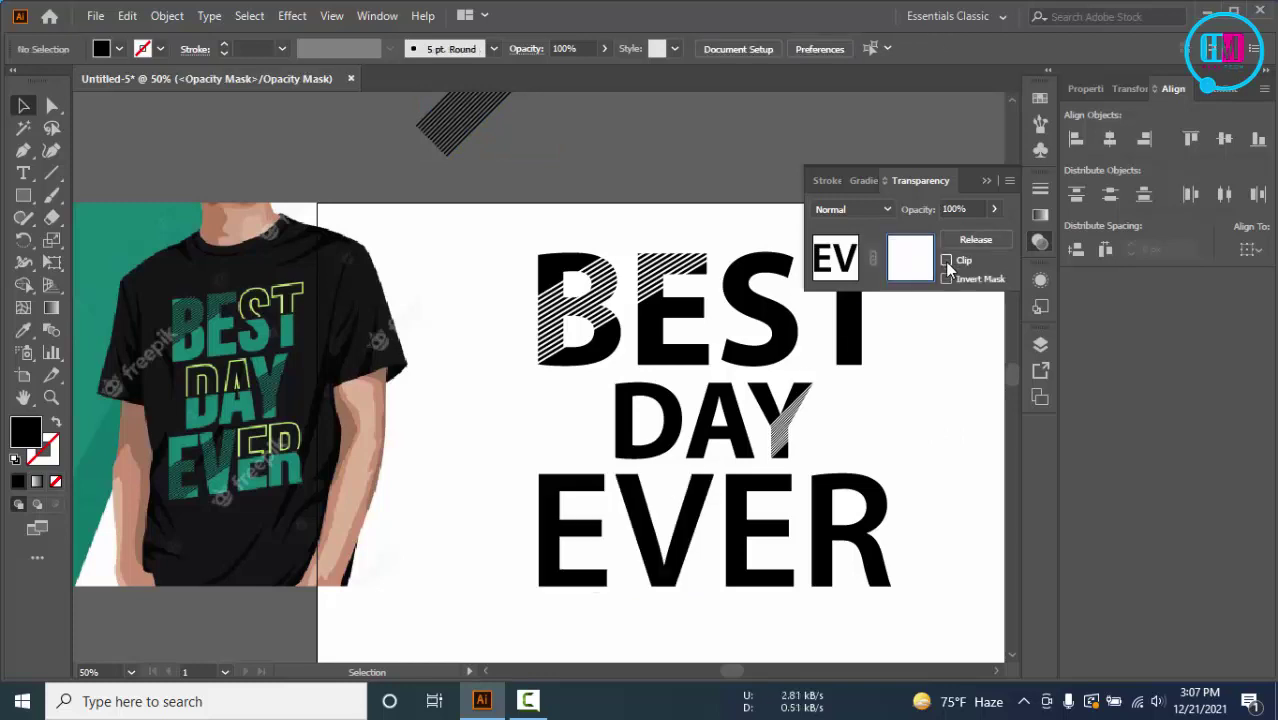
key(ctrl+v)
Step: Position the stripes diagonally from the lower part of the E to the upper part of the V, and leave mask editing
drag(578, 372, 618, 530)
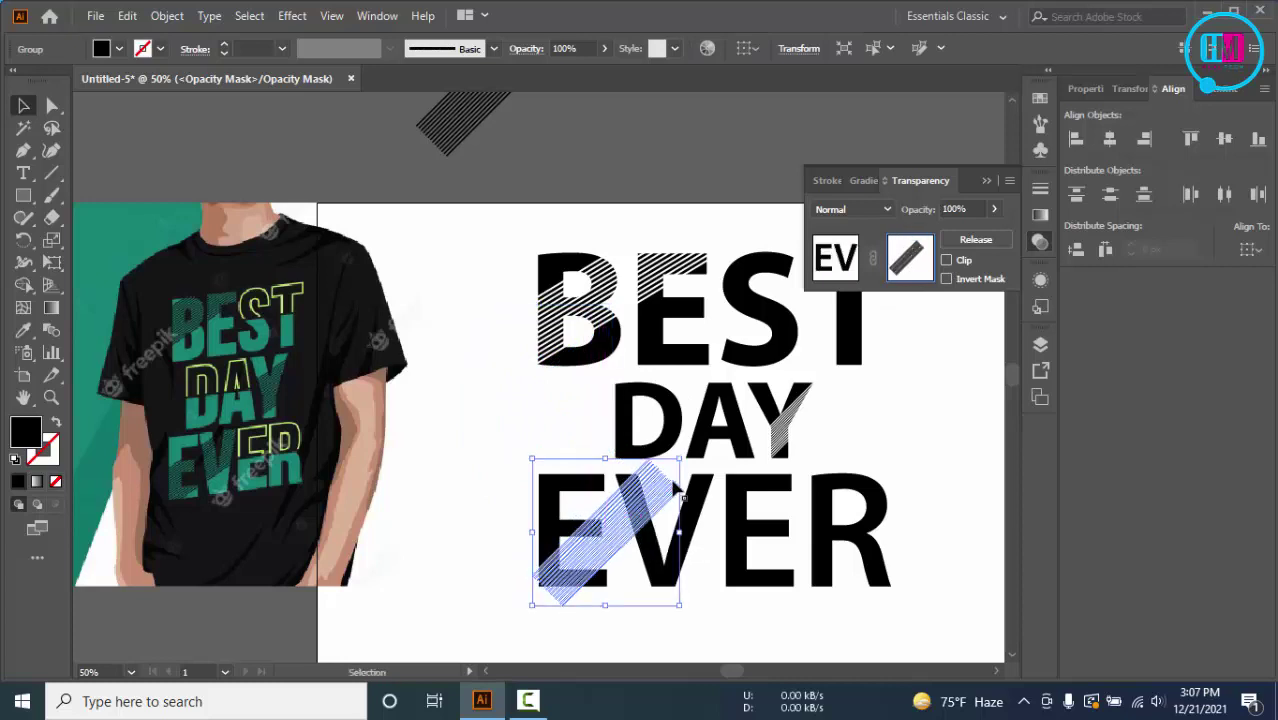
click(913, 422)
scroll(956, 400, right, 2)
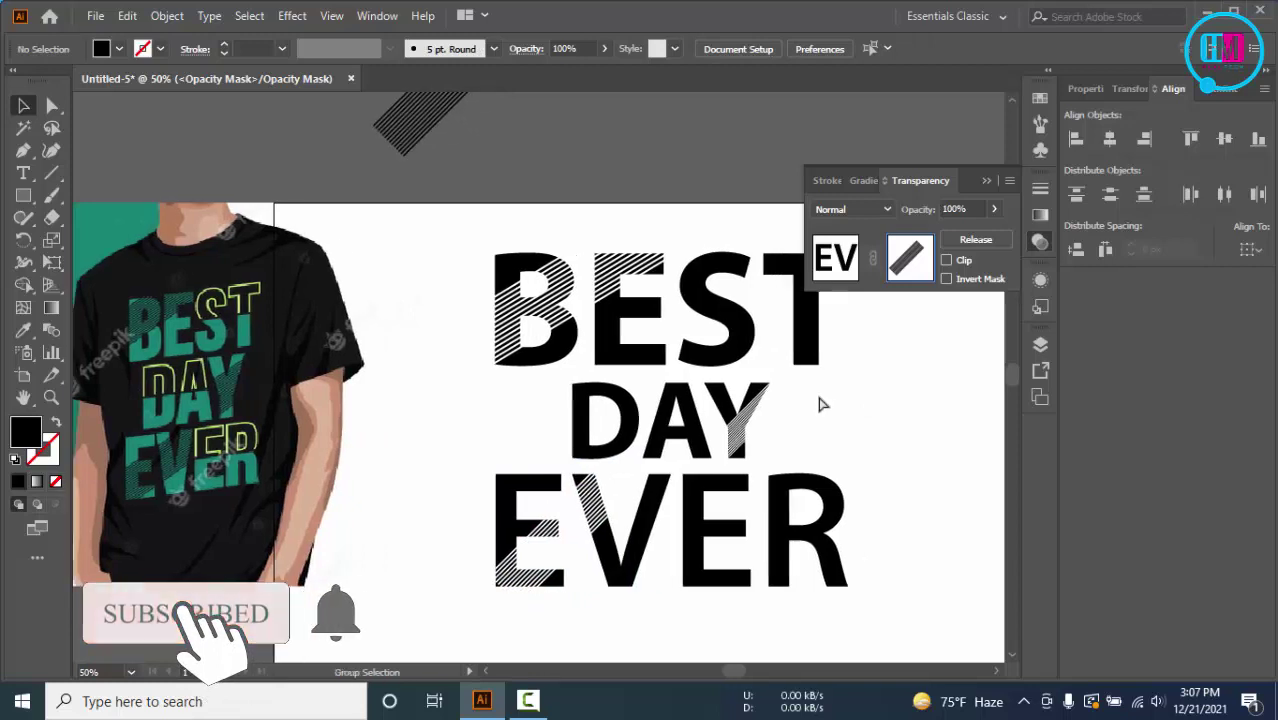
drag(875, 365, 793, 393)
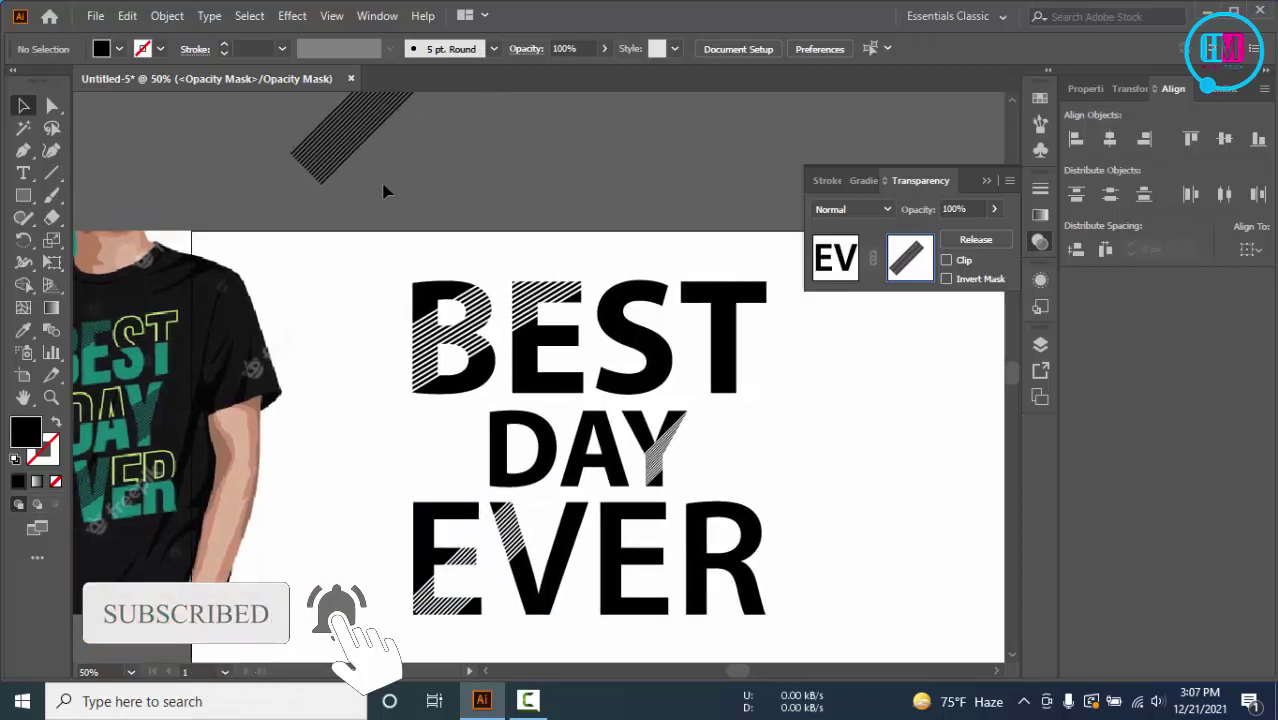
click(838, 262)
Step: Delete the original striped group above the artboard and collapse the transparency settings
click(371, 126)
key(Delete)
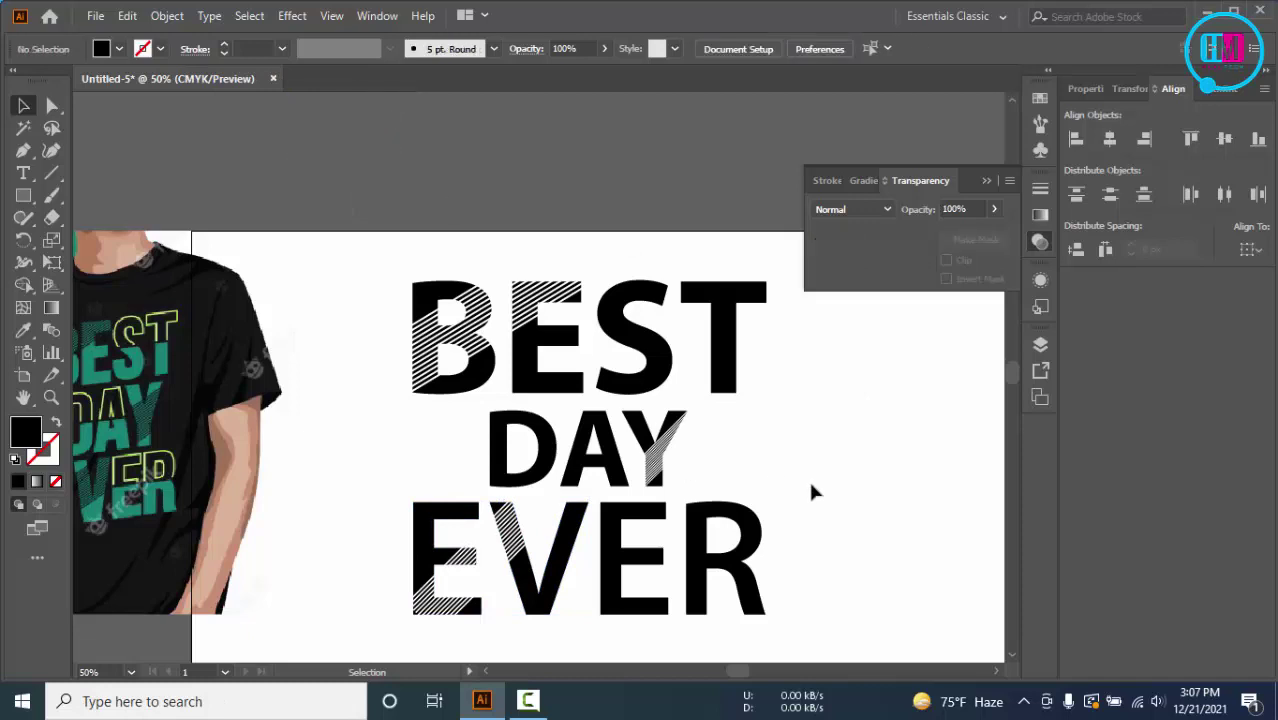
scroll(785, 395, down, 1)
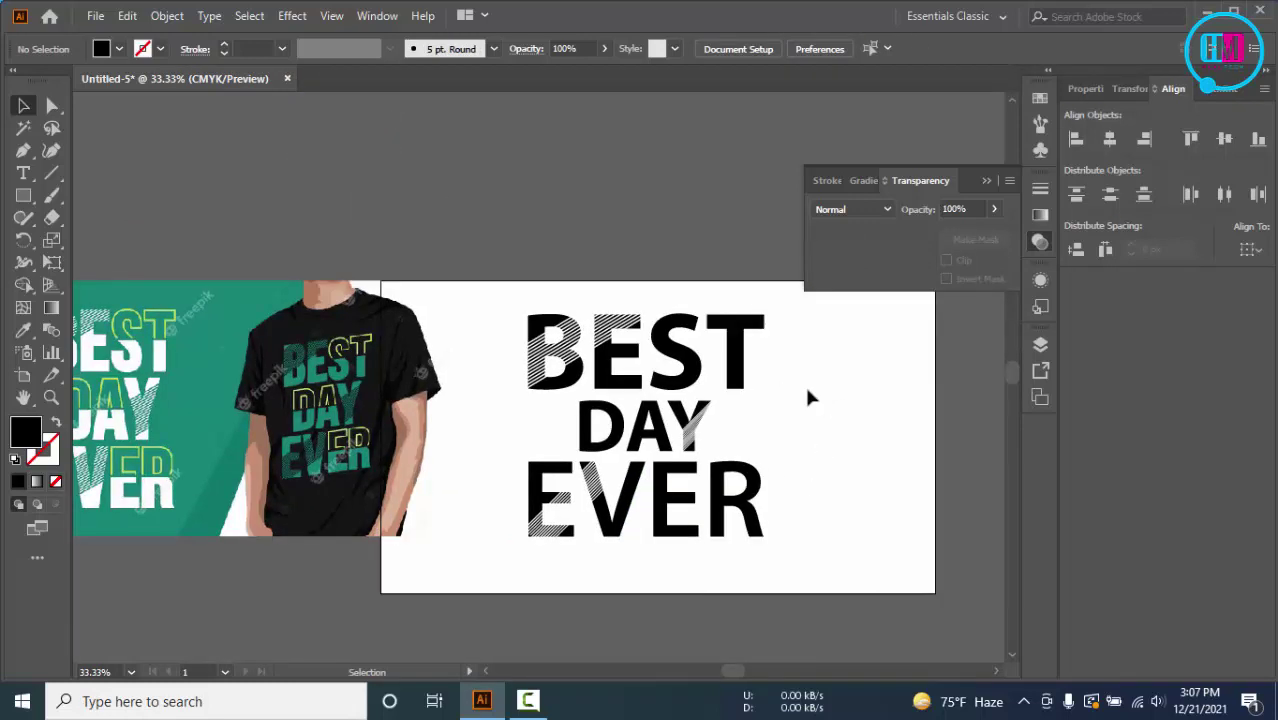
scroll(884, 365, up, 1)
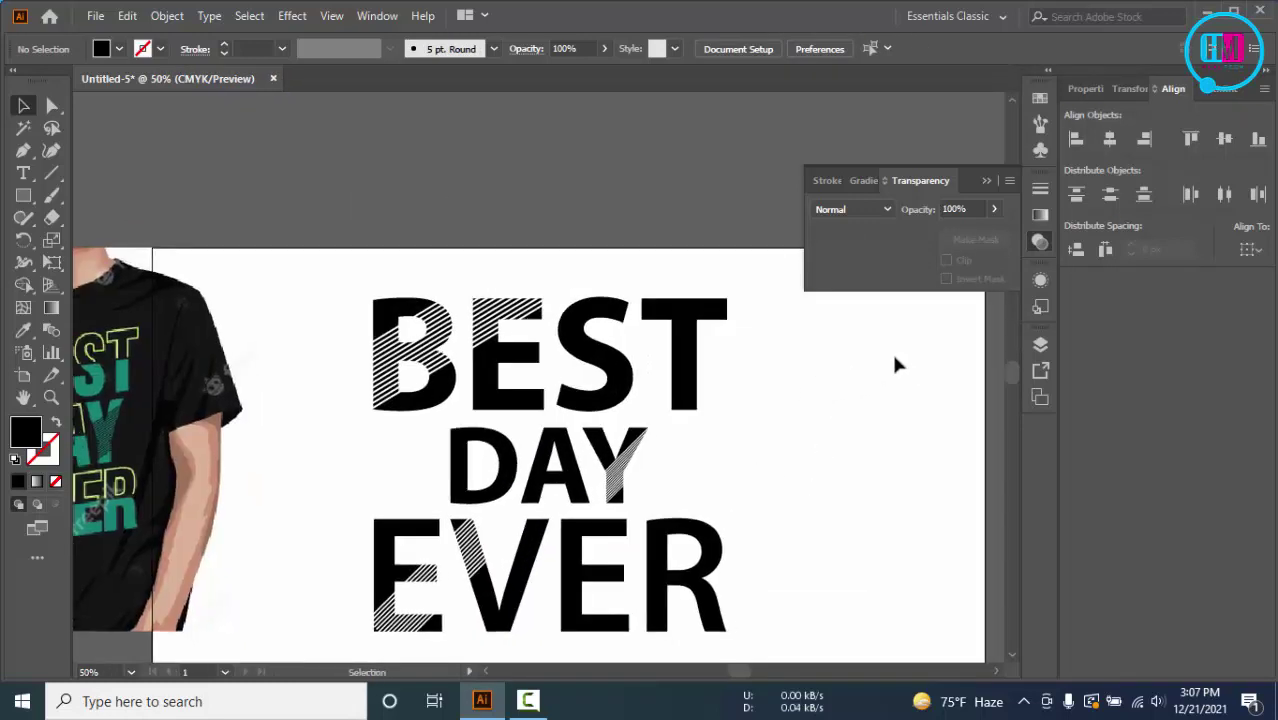
click(986, 182)
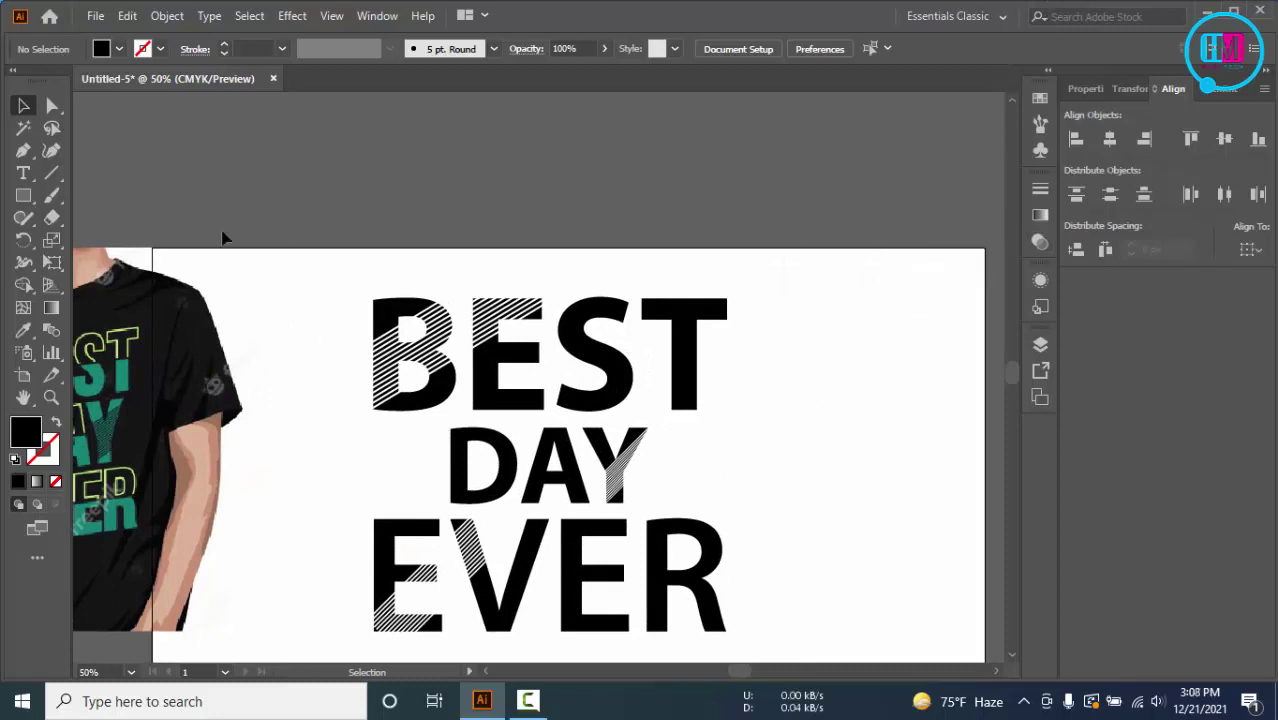
Step: Draw a horizontal line across the S and T of BEST and give it a black stroke
click(54, 175)
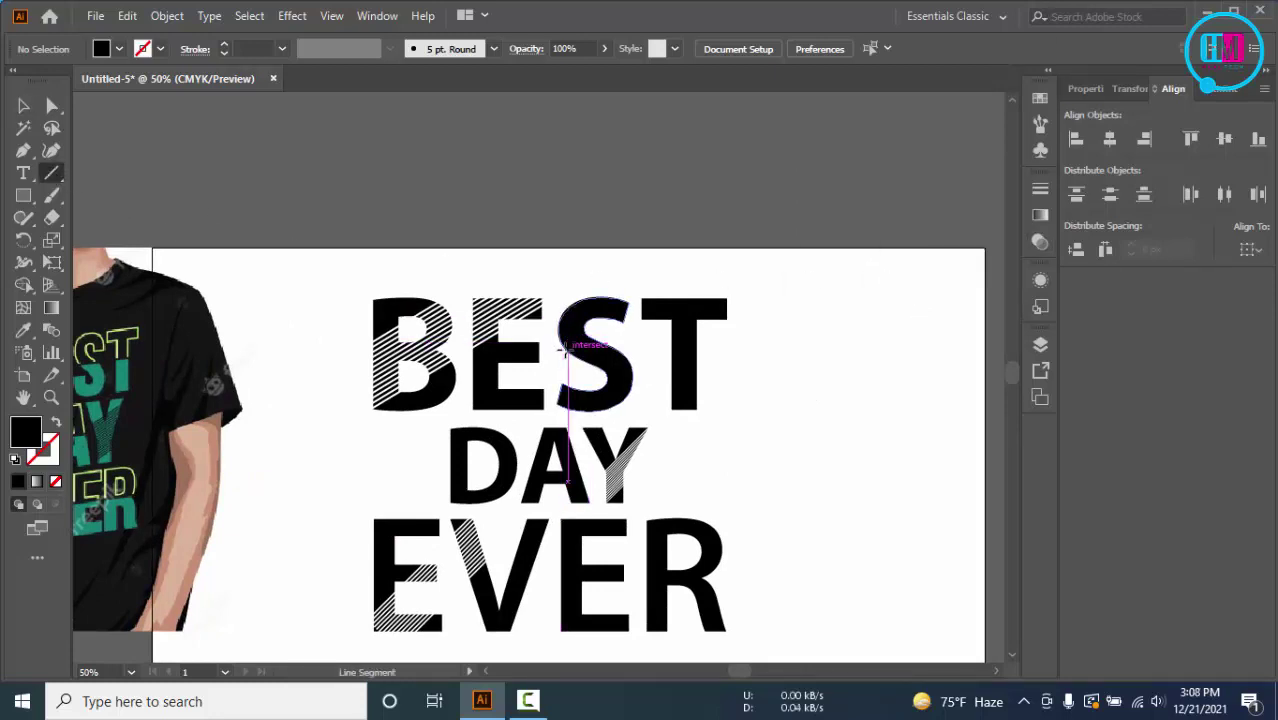
drag(518, 505, 980, 349)
scroll(559, 343, up, 3)
key(ctrl+minus)
key(ctrl+minus)
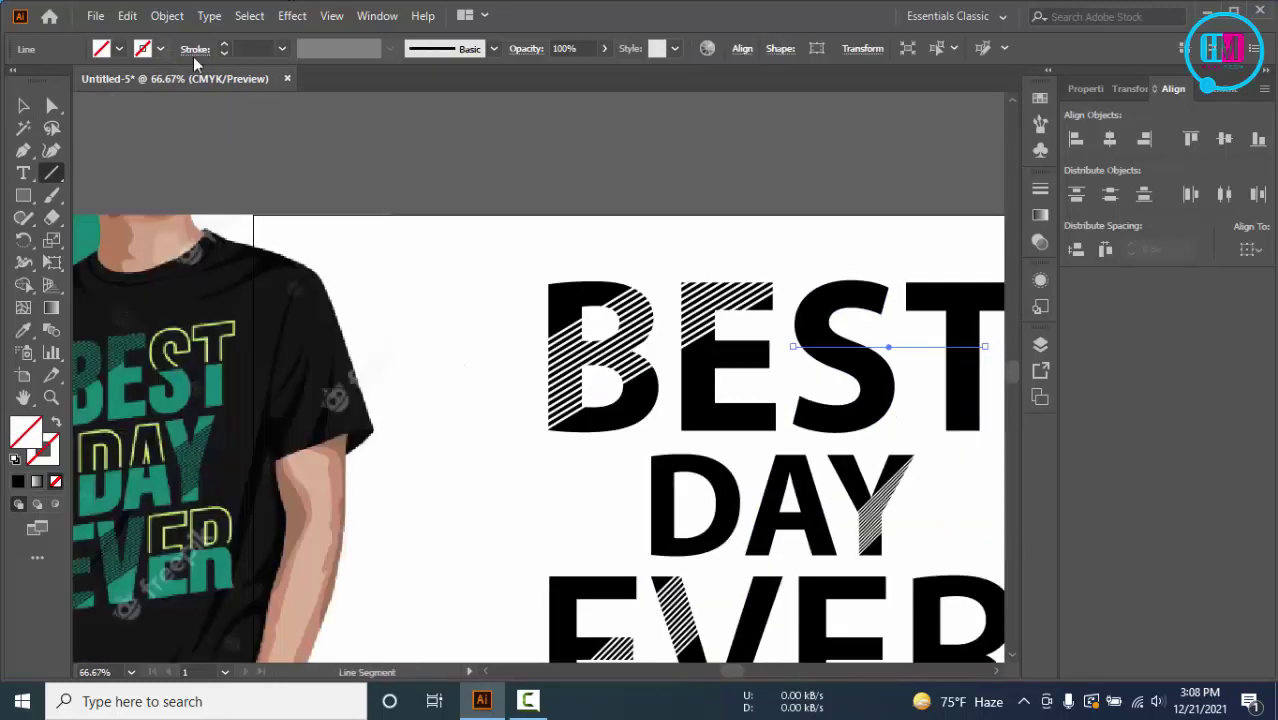
click(247, 45)
click(223, 44)
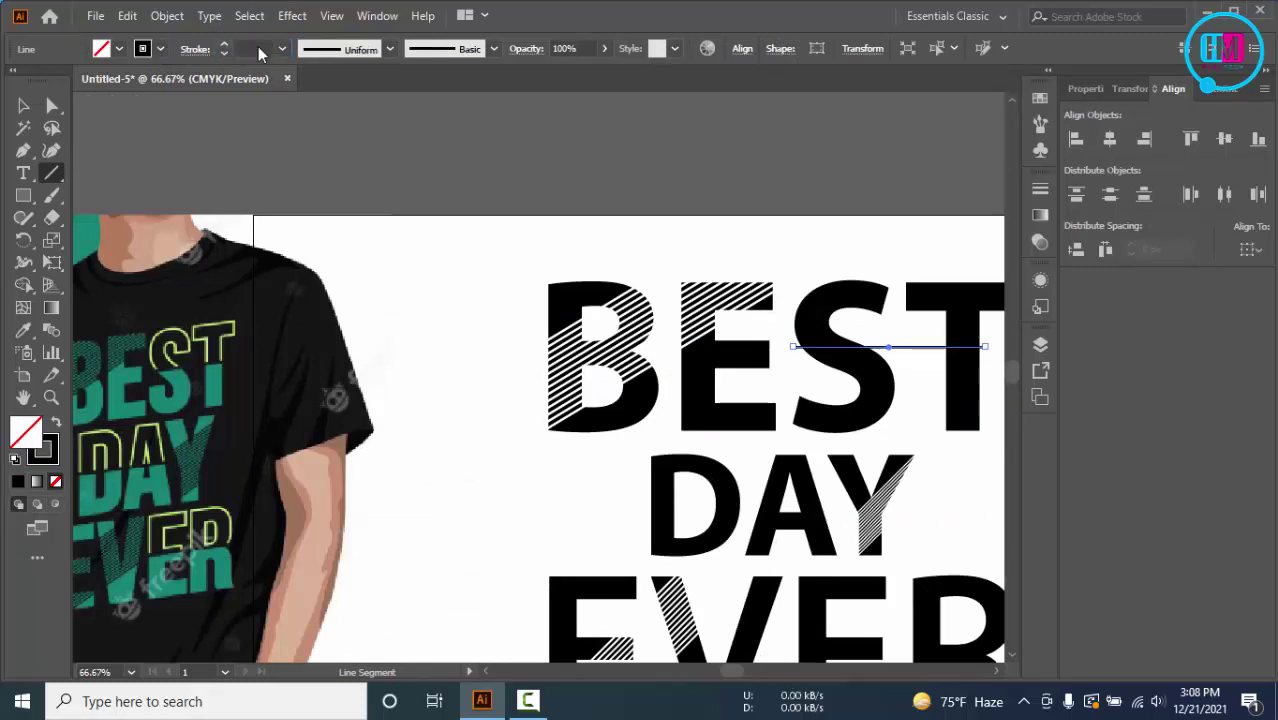
Step: Expand the horizontal line into a filled shape and deselect it
click(167, 15)
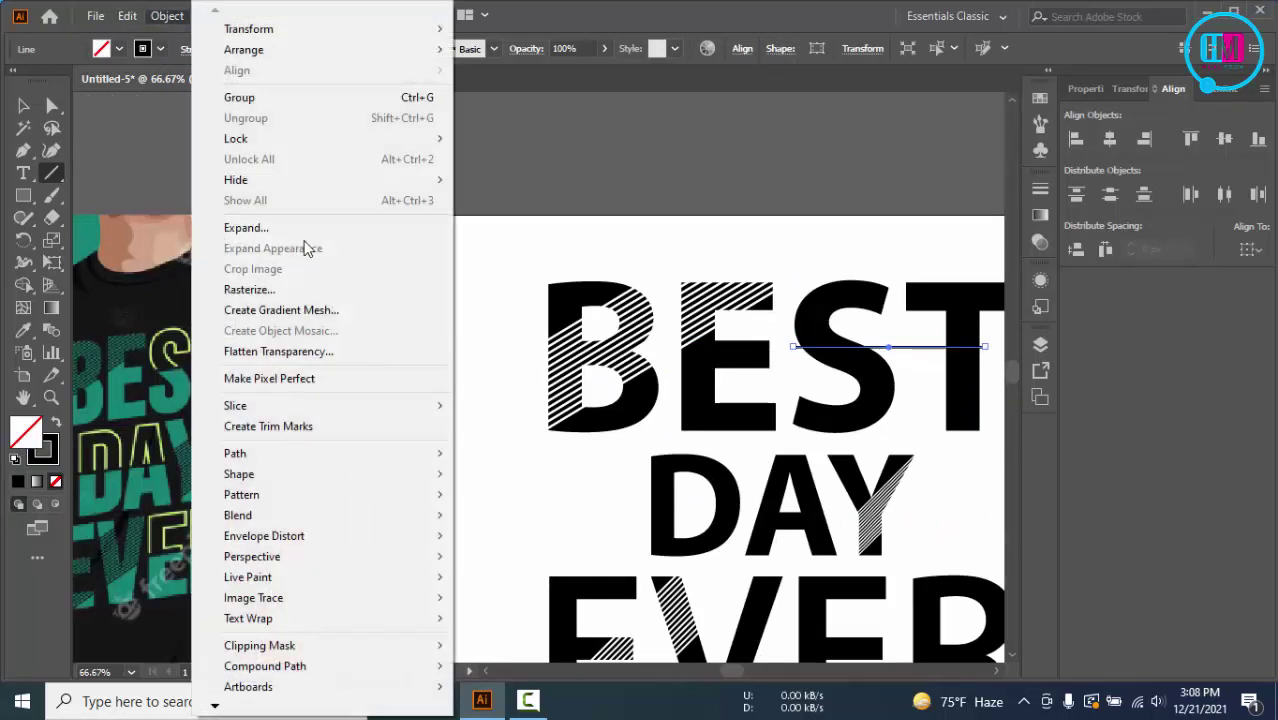
click(290, 226)
click(630, 460)
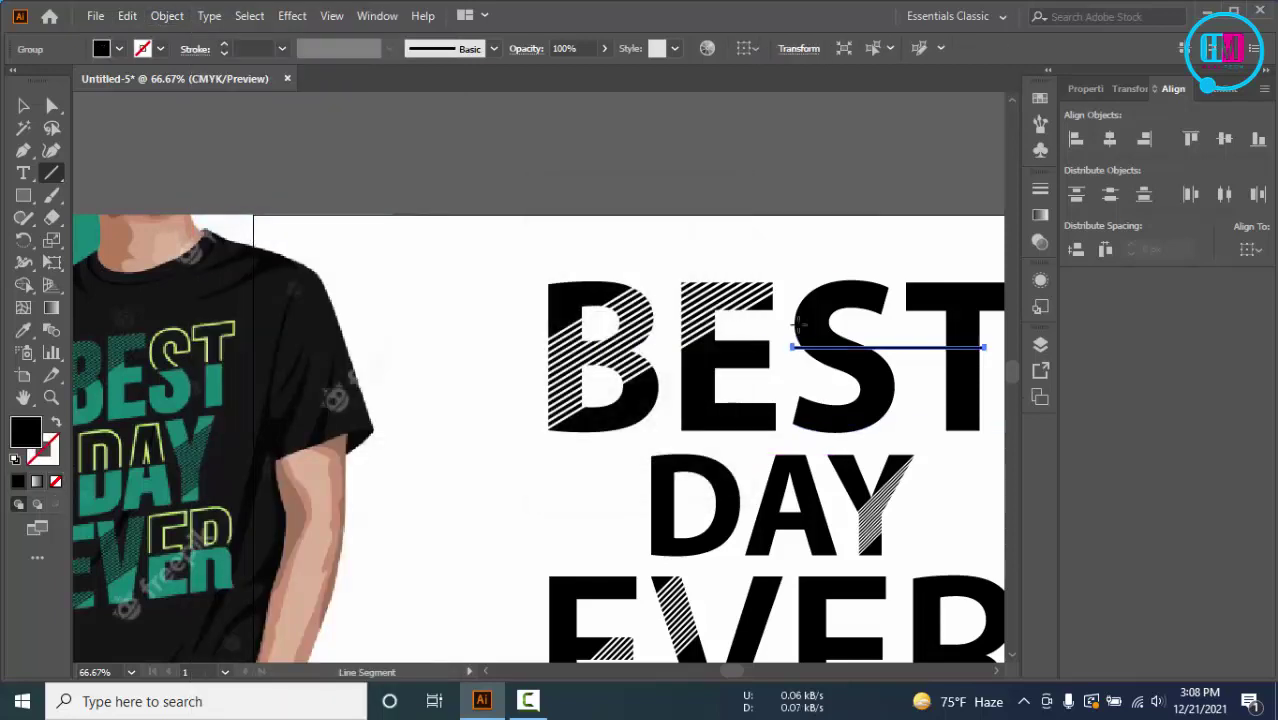
key(v)
click(838, 218)
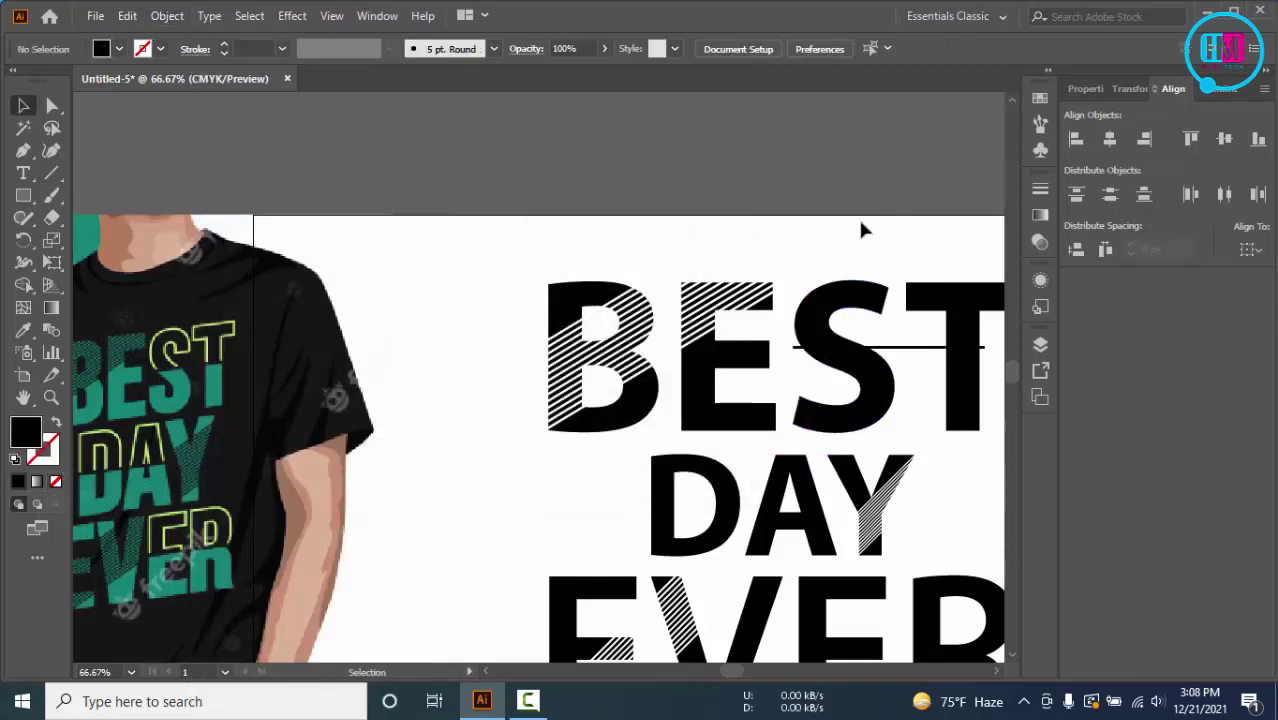
Step: Divide the S and T of BEST with the expanded horizontal line and ungroup the resulting pieces
drag(822, 270, 996, 414)
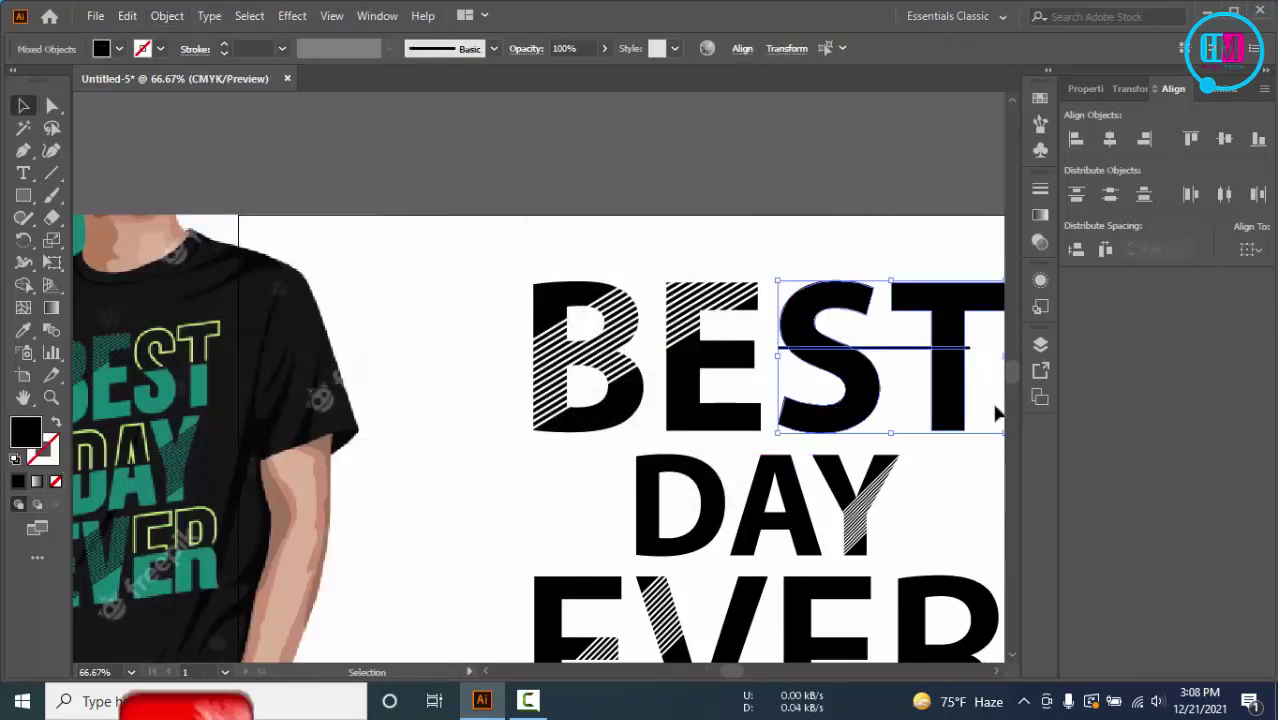
click(1222, 89)
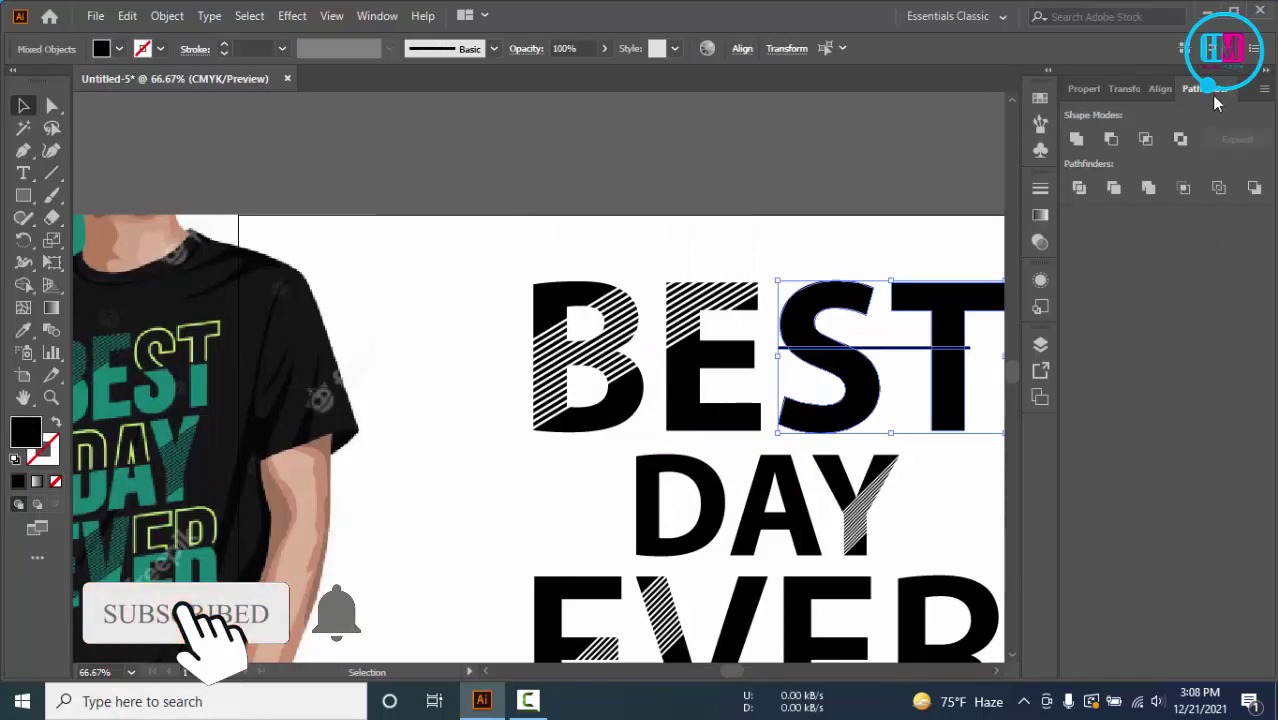
click(1080, 188)
click(848, 196)
right_click(836, 294)
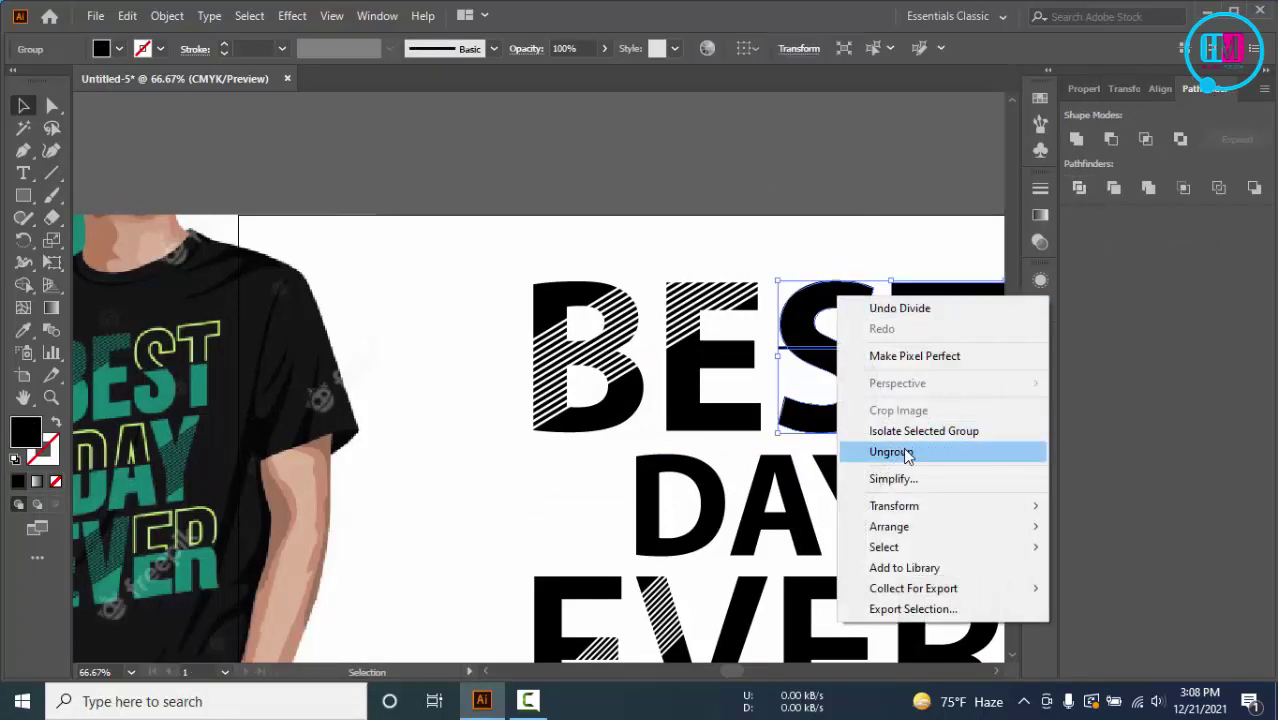
click(906, 451)
click(901, 225)
Step: Delete the leftover line pieces protruding around the S and T of BEST, and check the separated upper halves
scroll(941, 348, up, 1)
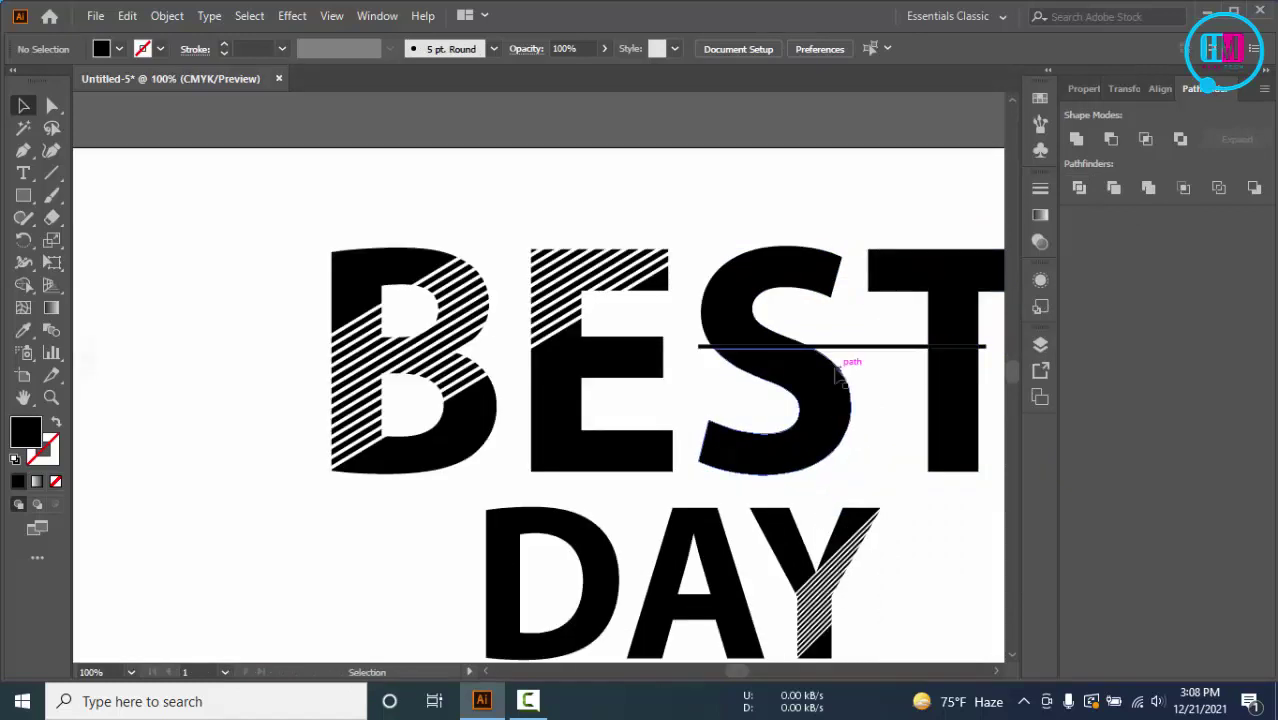
click(843, 347)
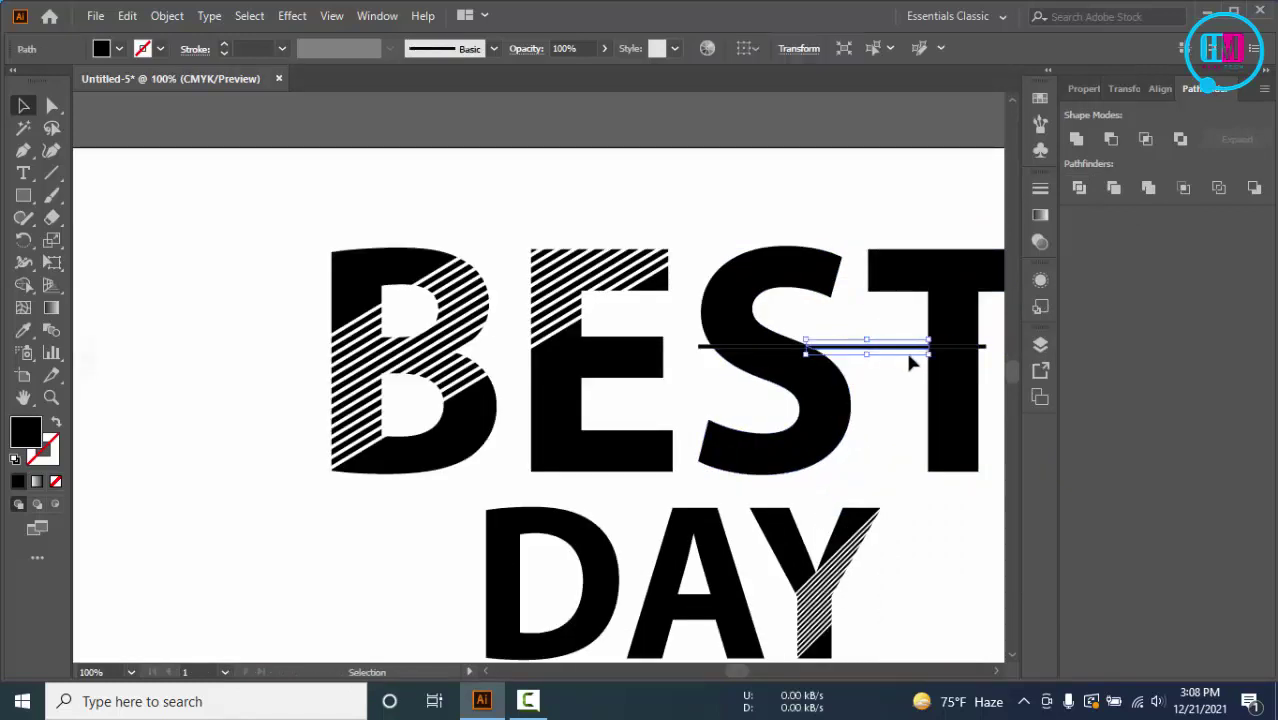
key(Delete)
click(985, 347)
key(Delete)
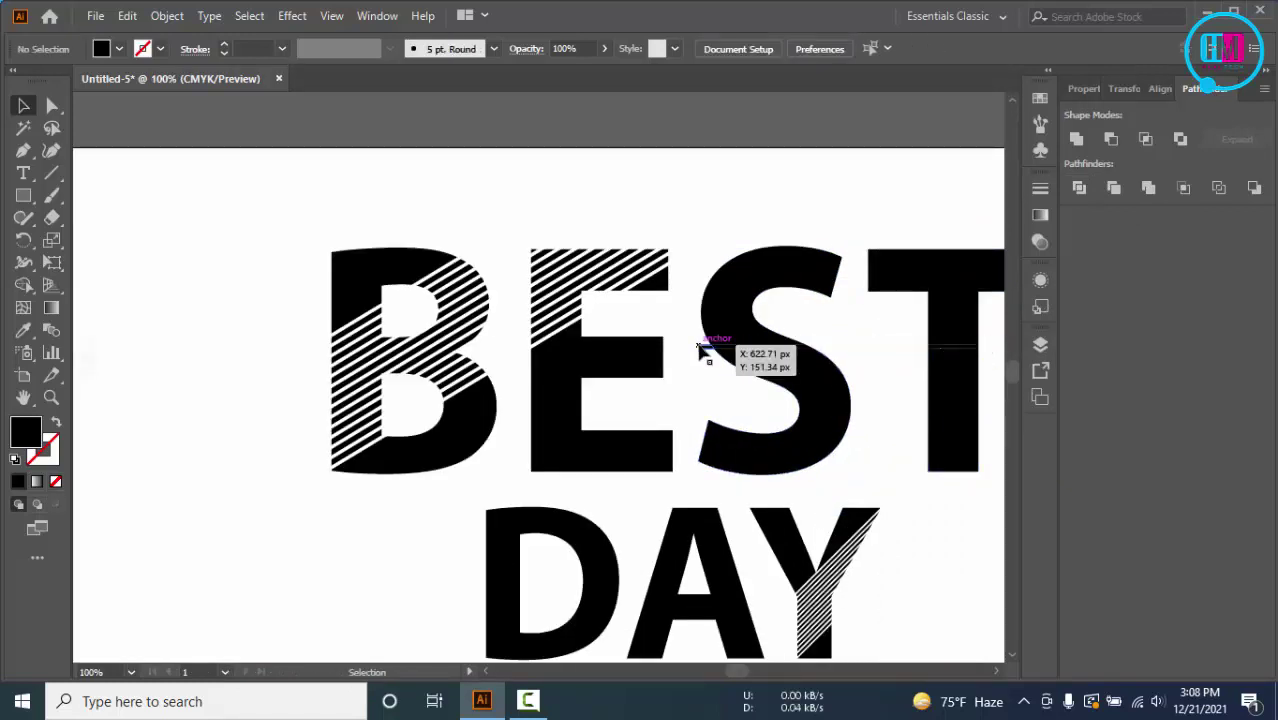
click(768, 336)
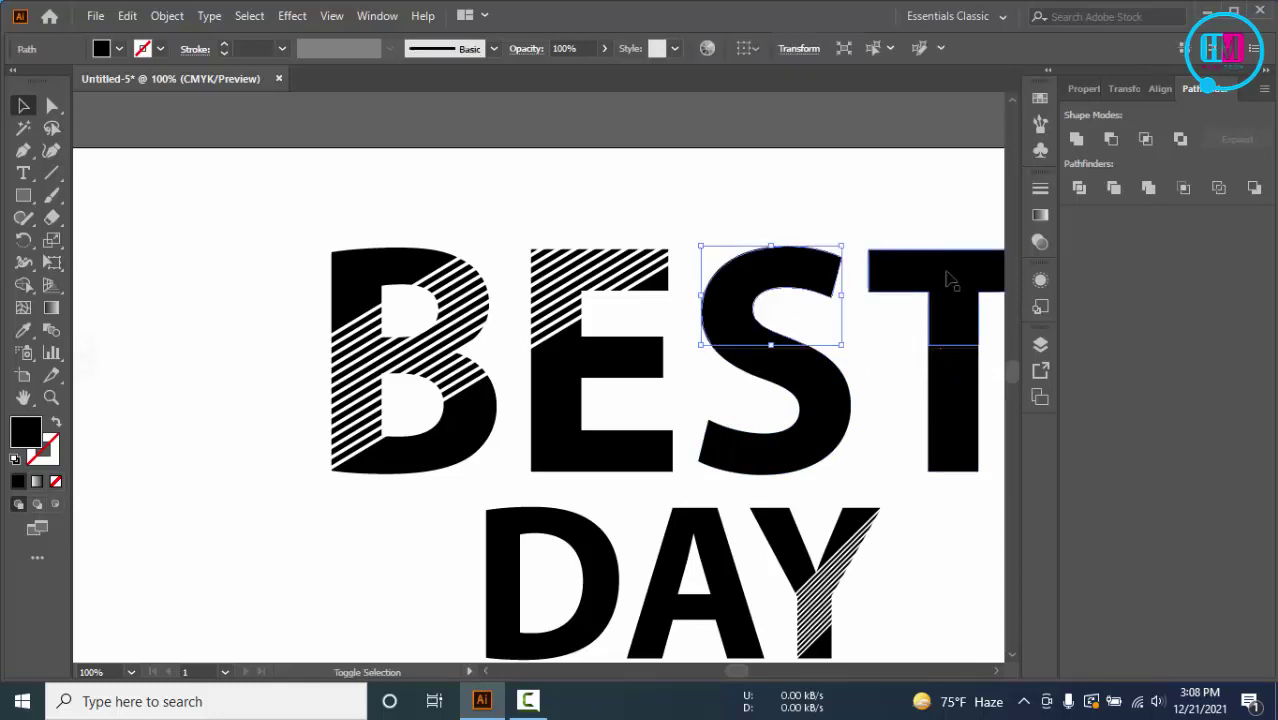
scroll(950, 280, down, 2)
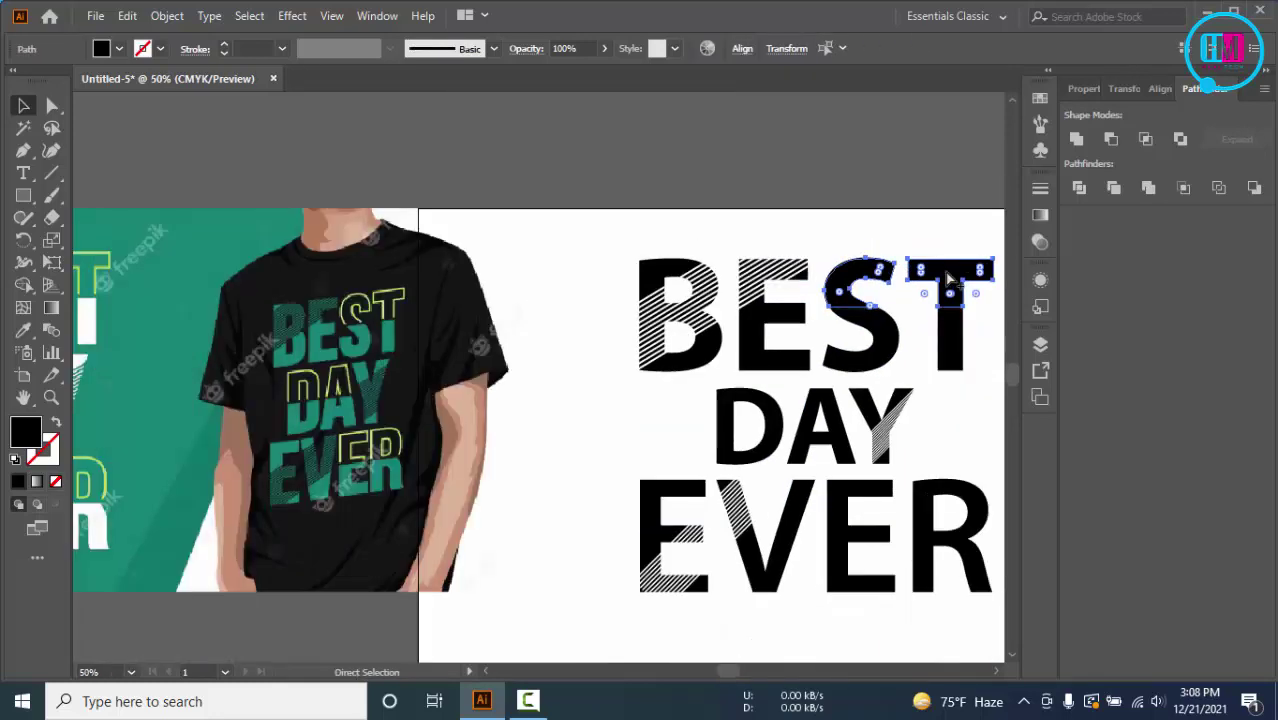
Step: Fill the striped B and E of BEST with the green sampled from the lettering on the reference T-shirt
click(646, 204)
click(674, 270)
key(i)
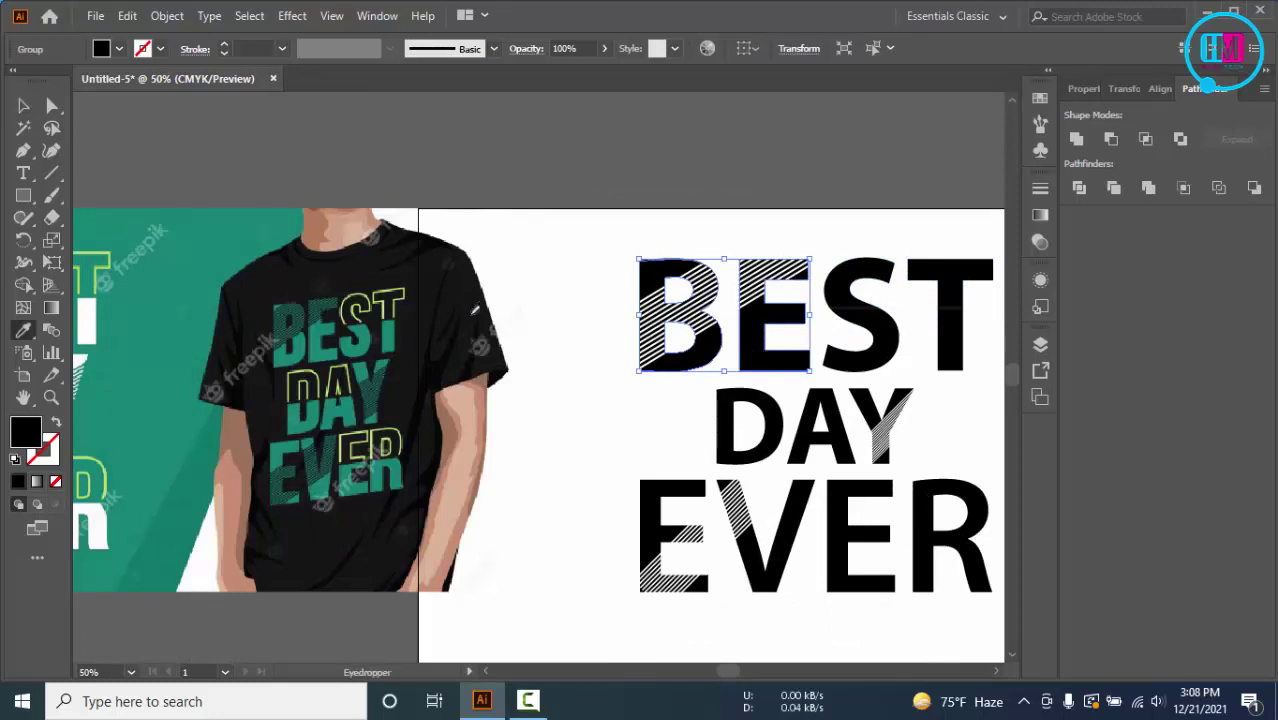
click(323, 343)
key(v)
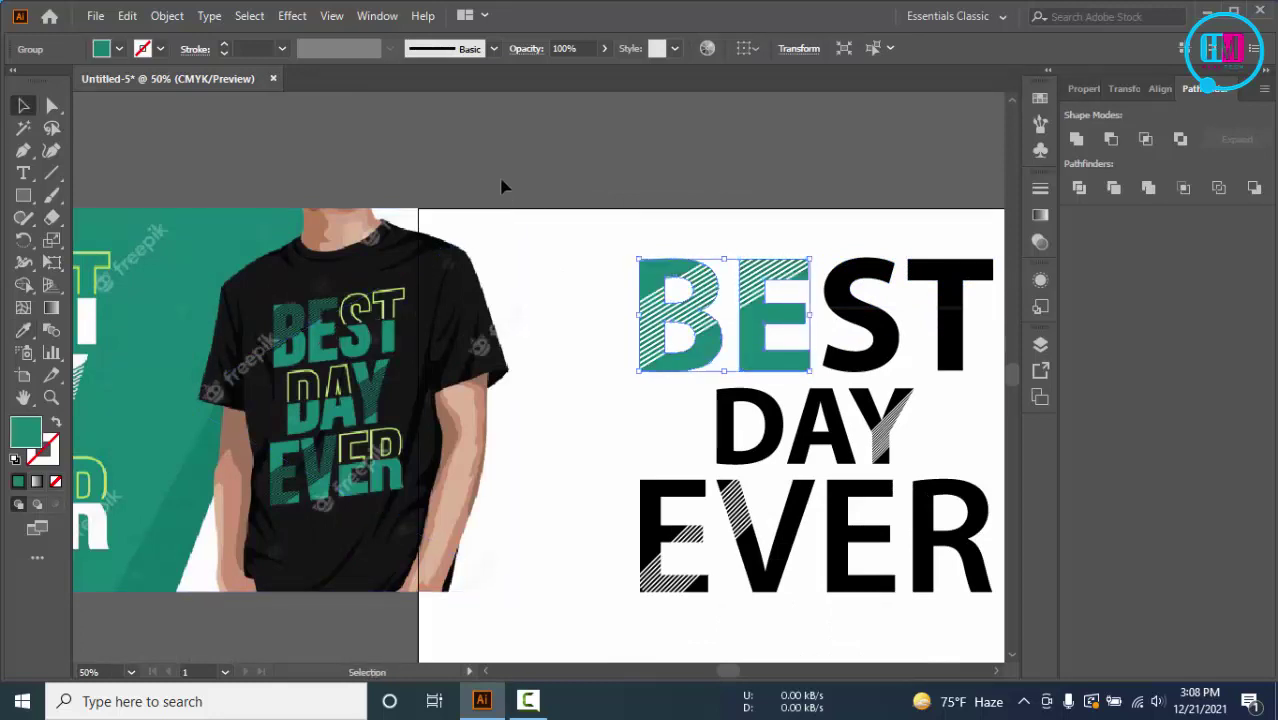
click(502, 186)
Step: Select the upper halves of the S and T in BEST
click(860, 284)
shift+click(973, 280)
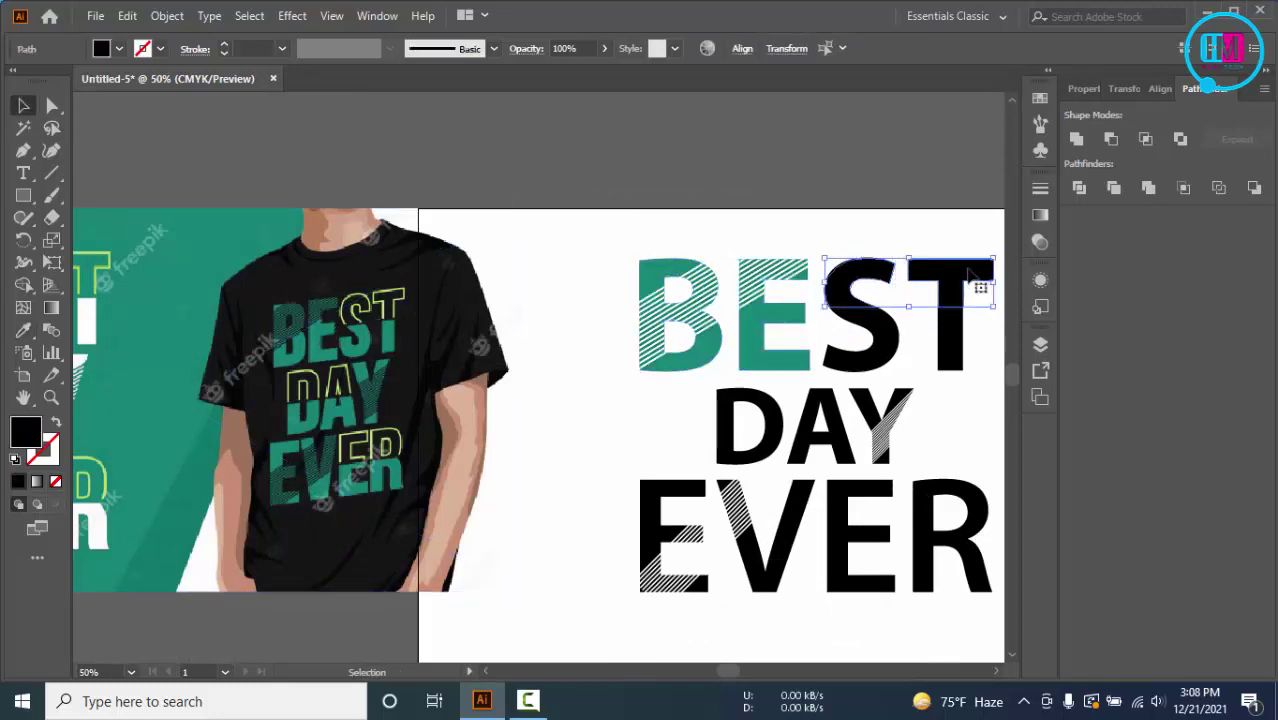
shift+click(420, 360)
click(57, 425)
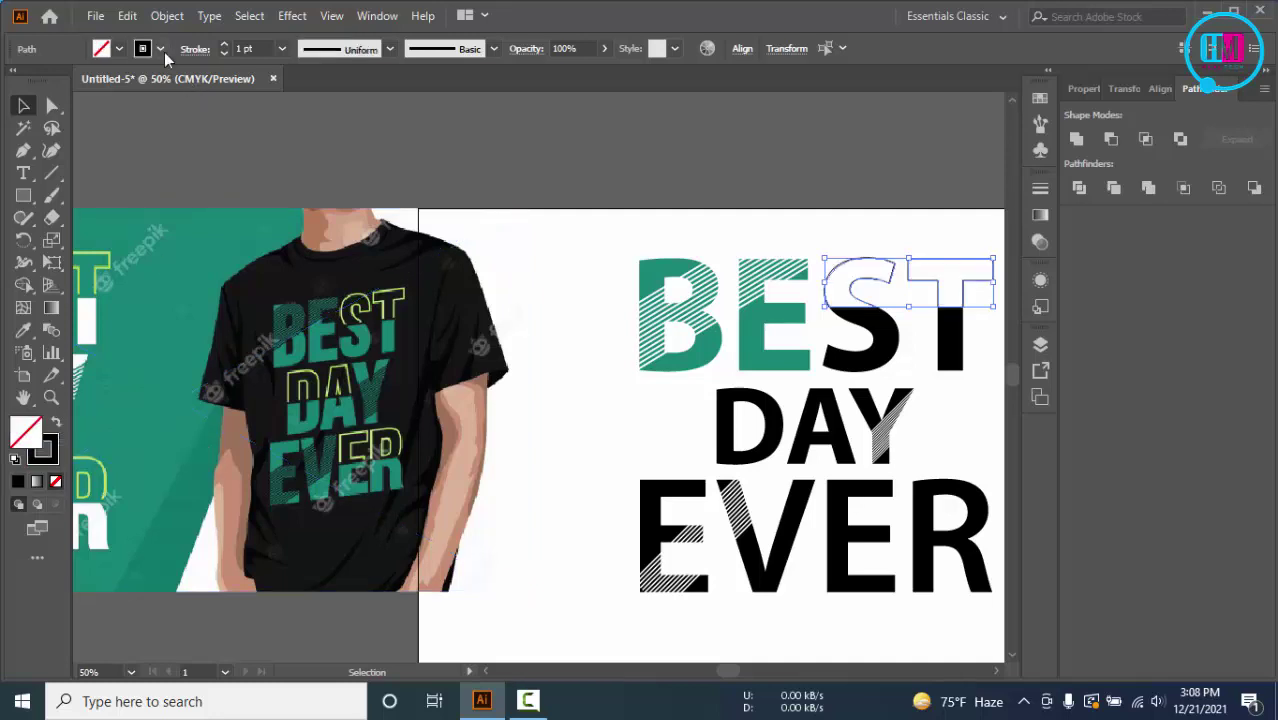
click(112, 48)
click(78, 80)
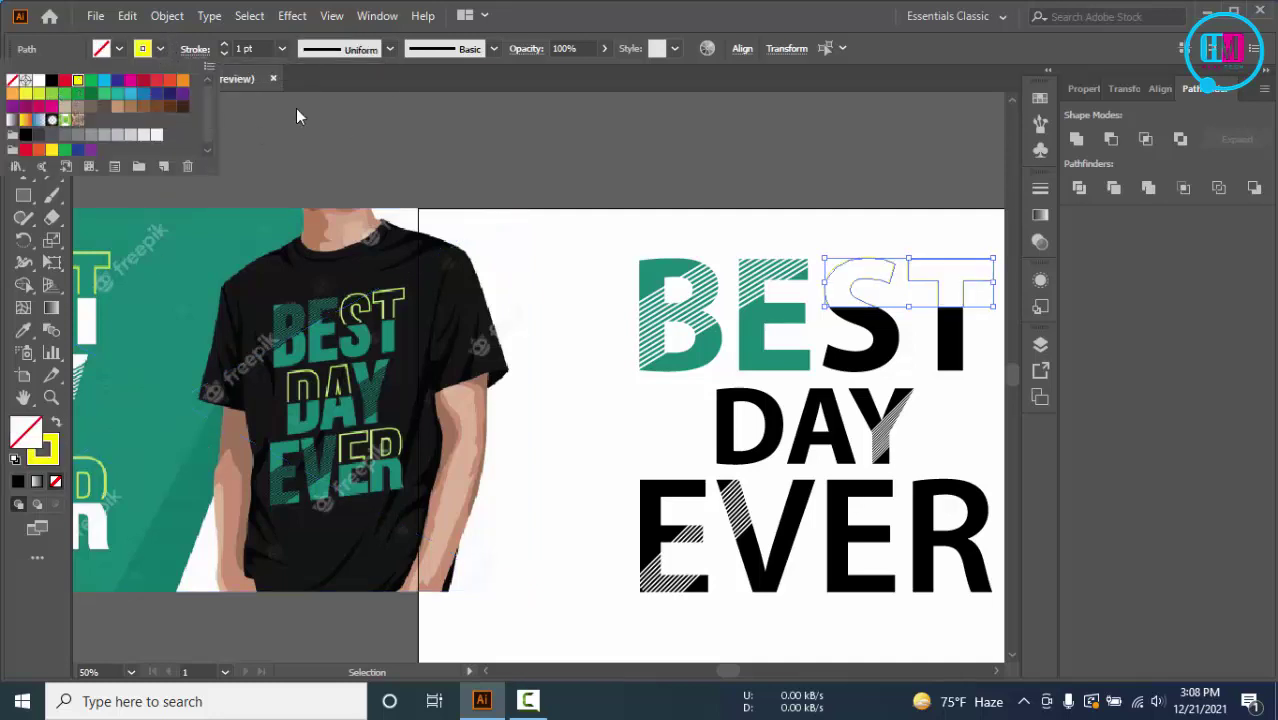
click(255, 49)
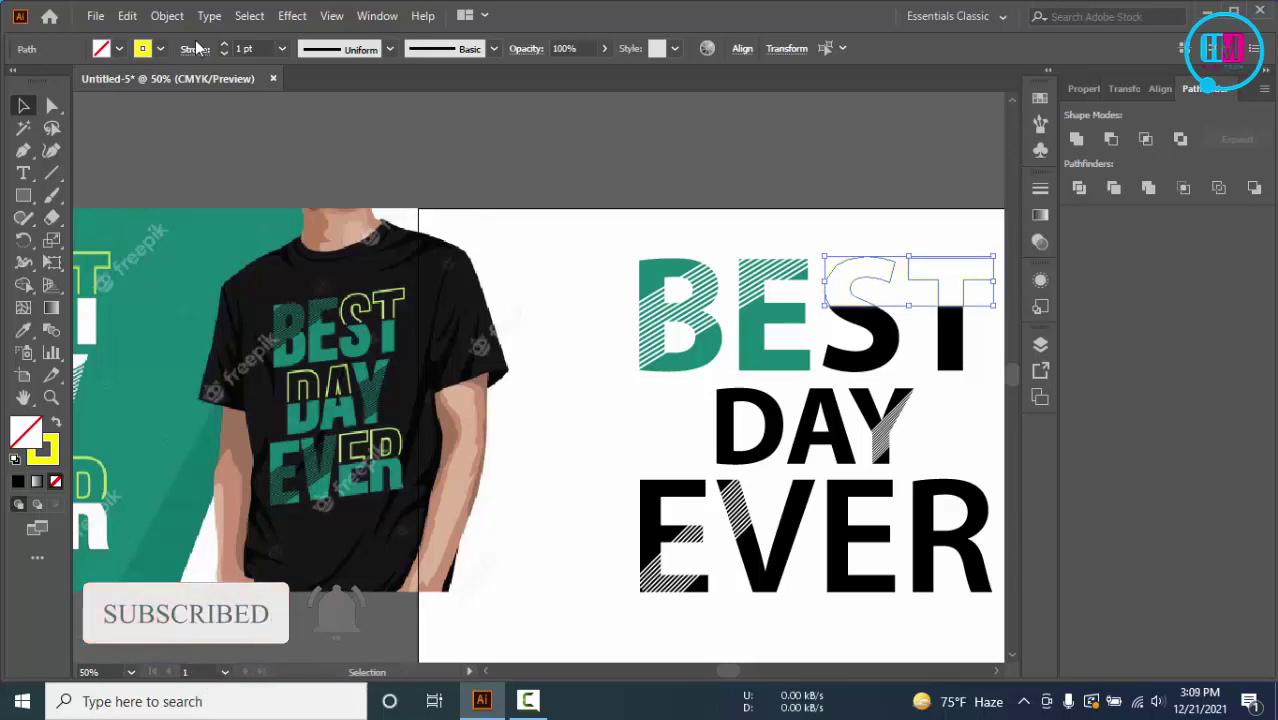
key(Down)
key(Down)
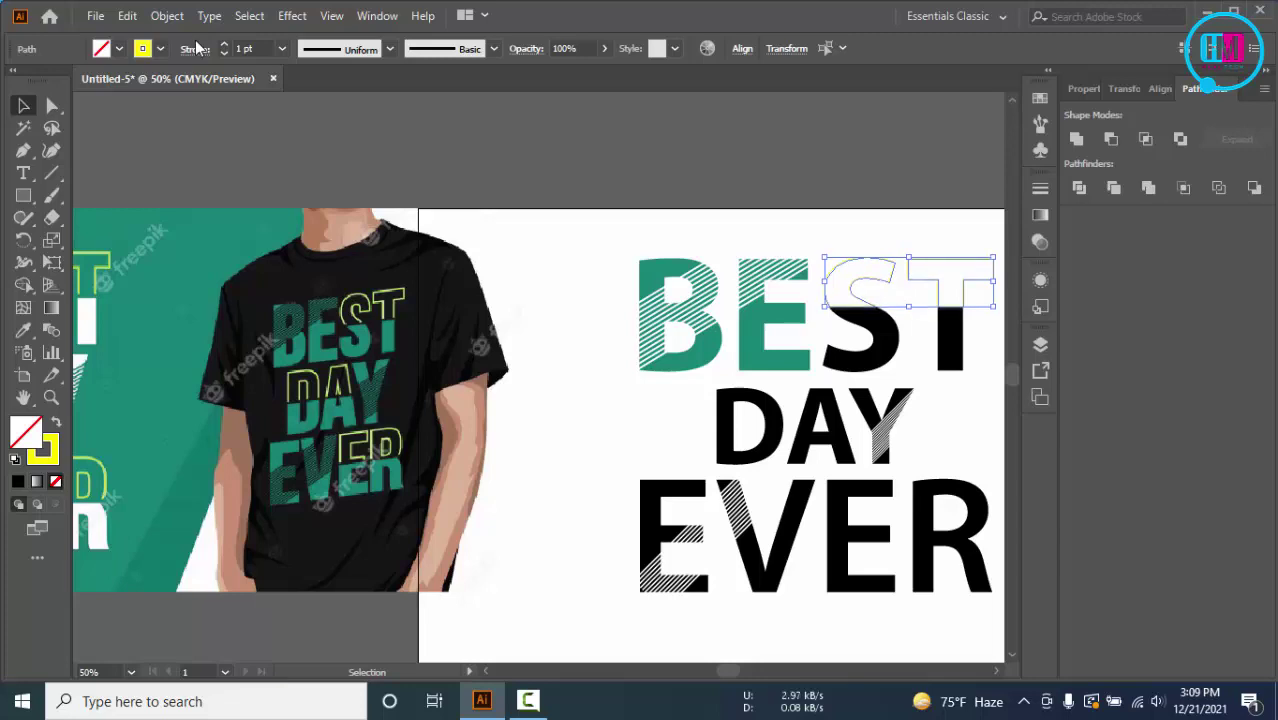
key(shift+x)
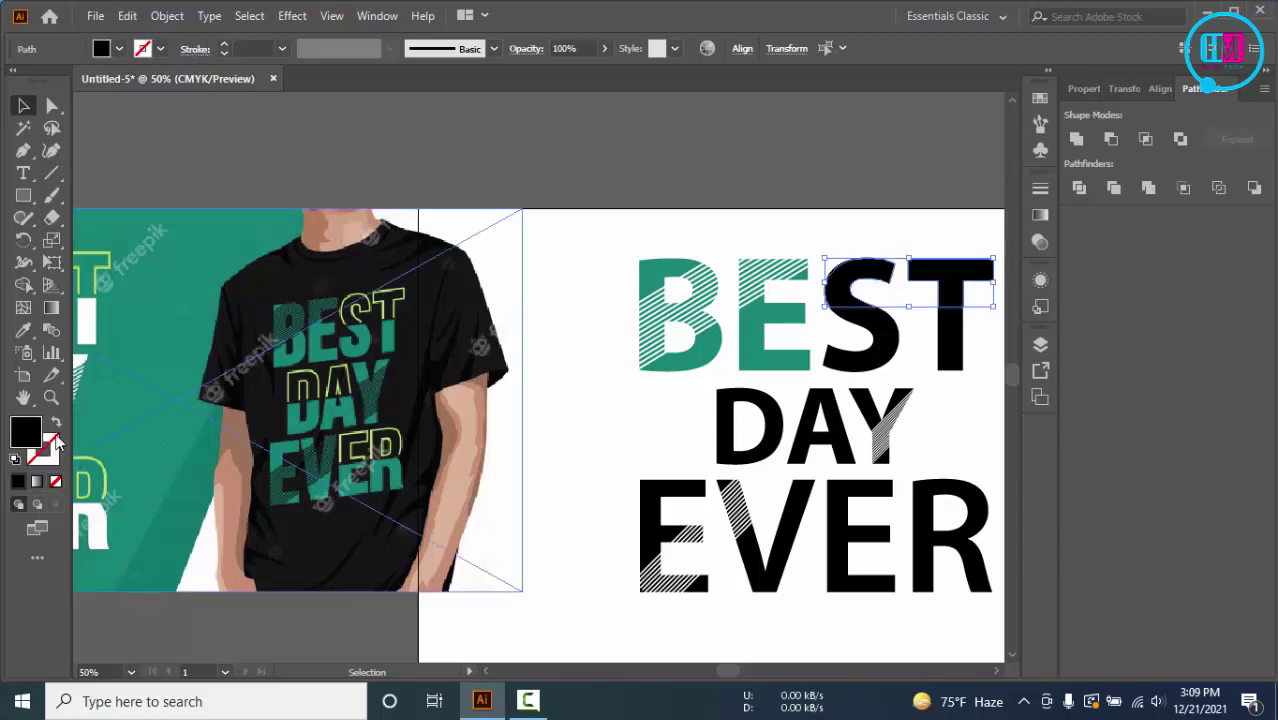
Step: Turn the upper halves of the S and T into unfilled yellow outlines with a 6 pt stroke
click(55, 423)
click(160, 48)
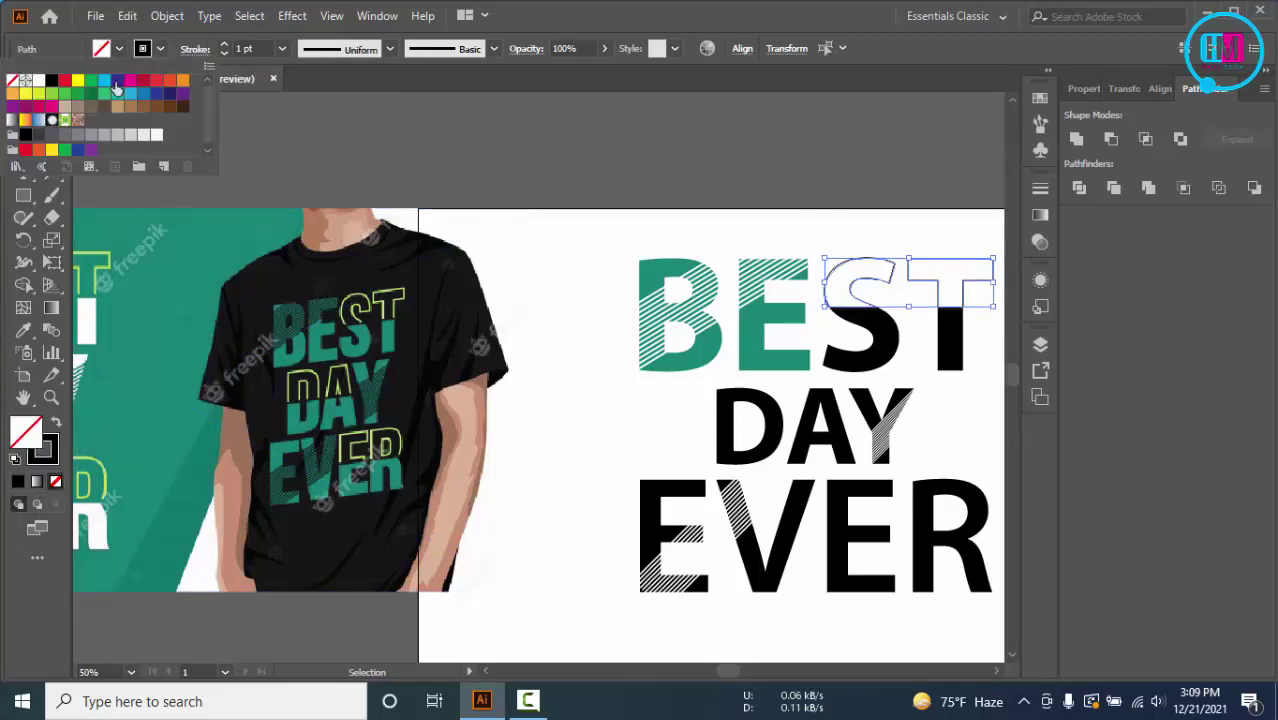
click(82, 88)
click(250, 48)
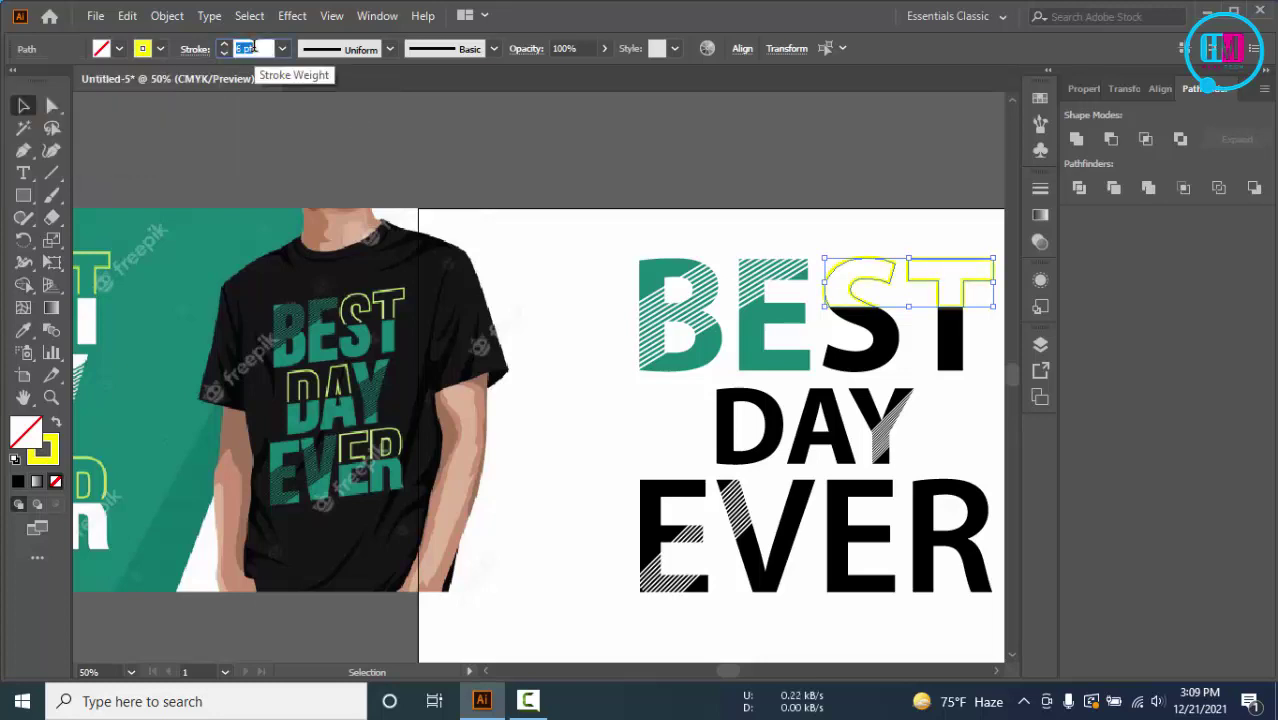
Step: Align the stroke of the S and T outlines to the inside and set its weight to 3 pt
click(195, 49)
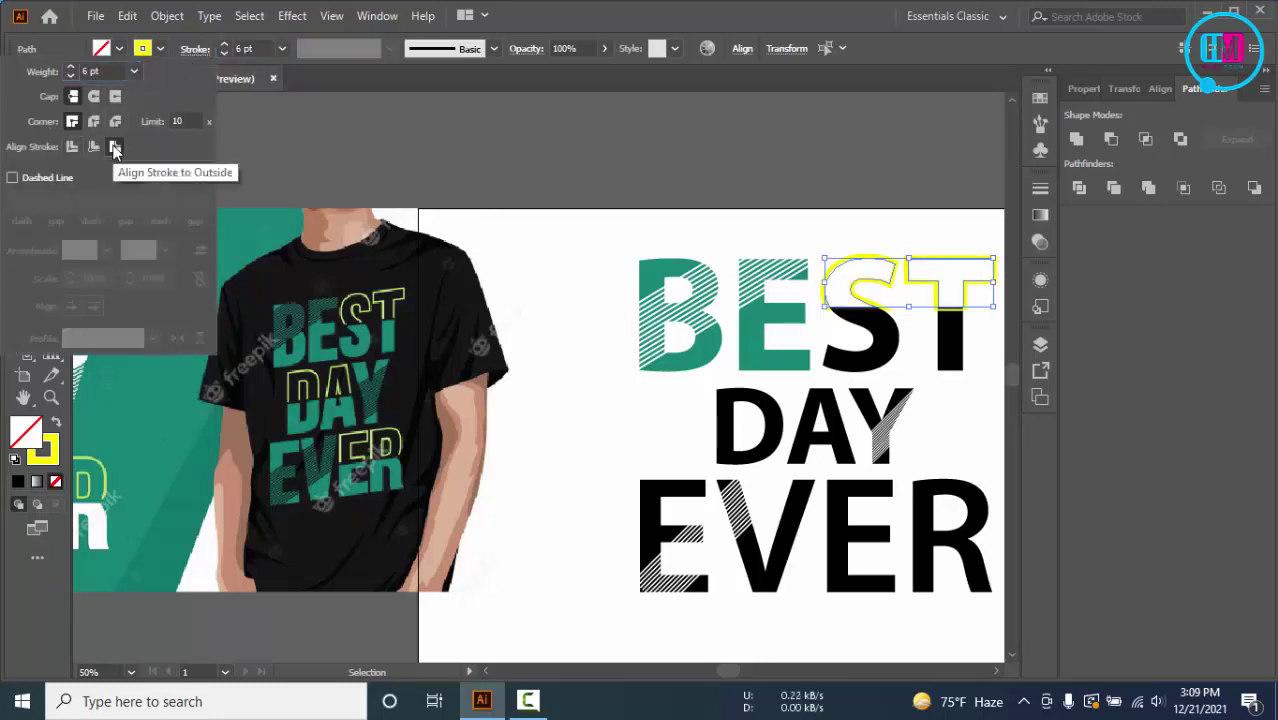
click(72, 146)
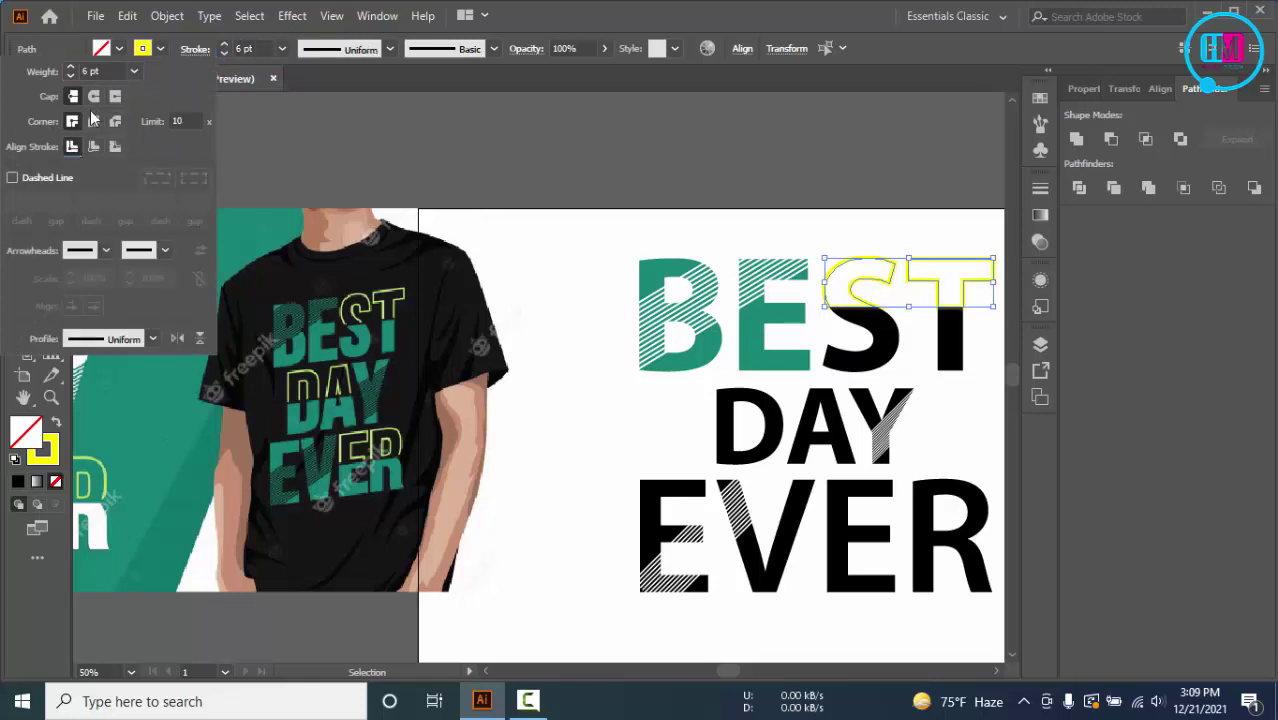
click(99, 150)
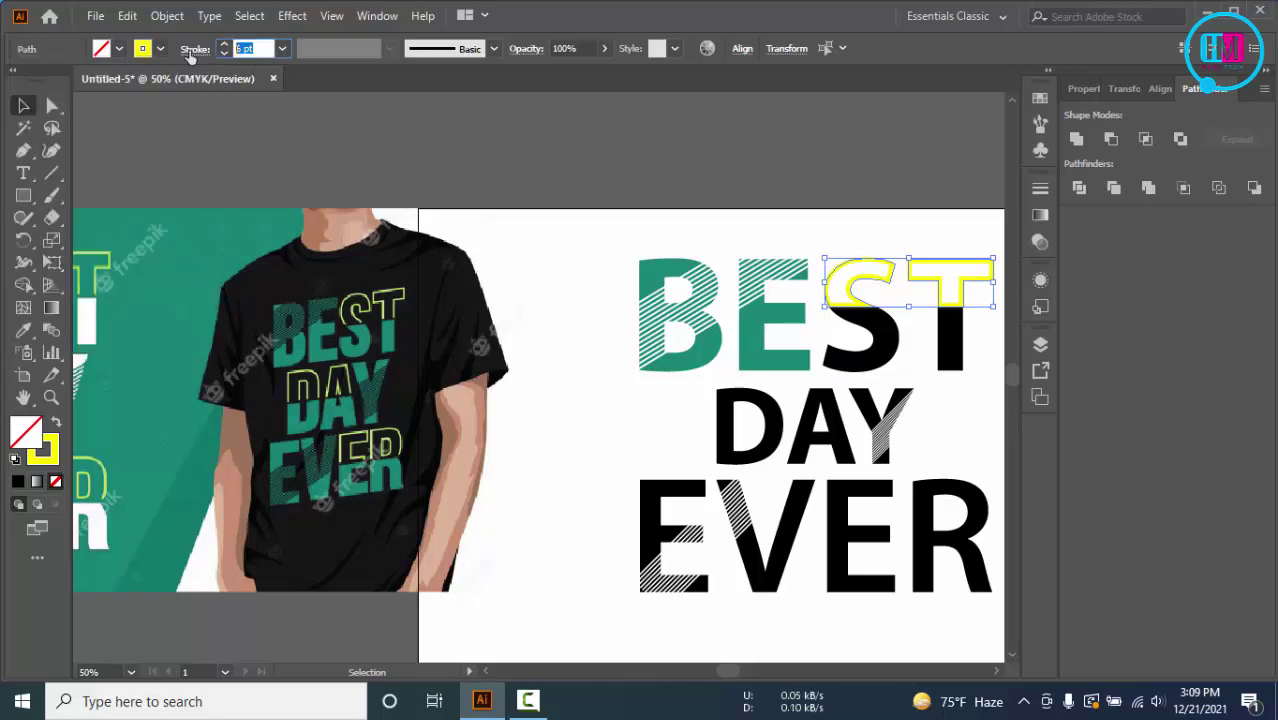
key(Down)
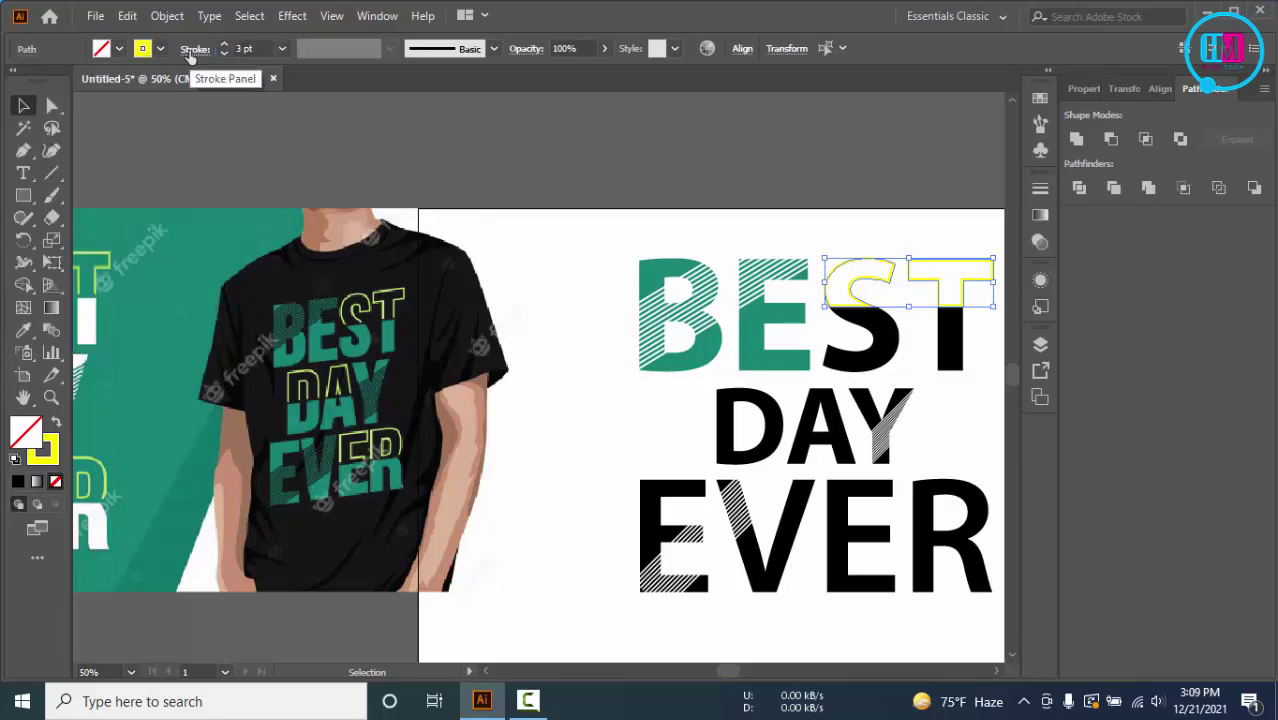
click(670, 187)
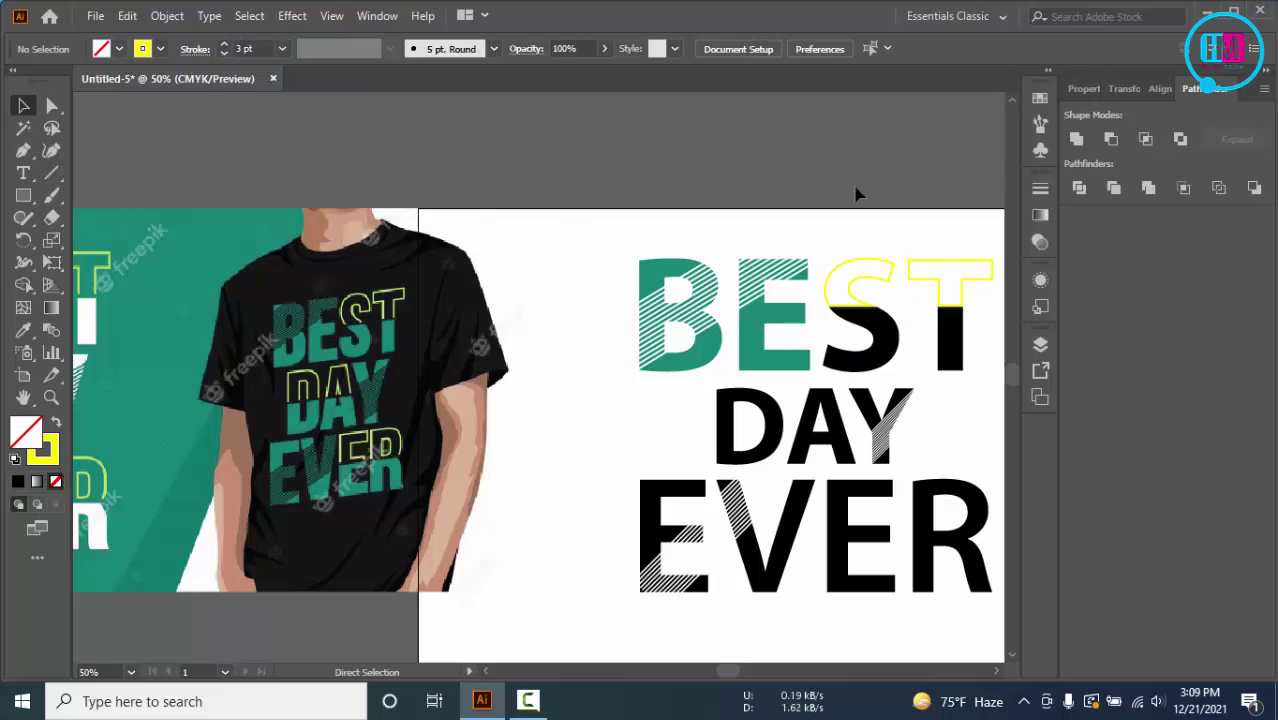
Step: Draw a horizontal yellow line across the D and A of DAY and convert it to a plain path
alt+scroll(856, 193, down, 1)
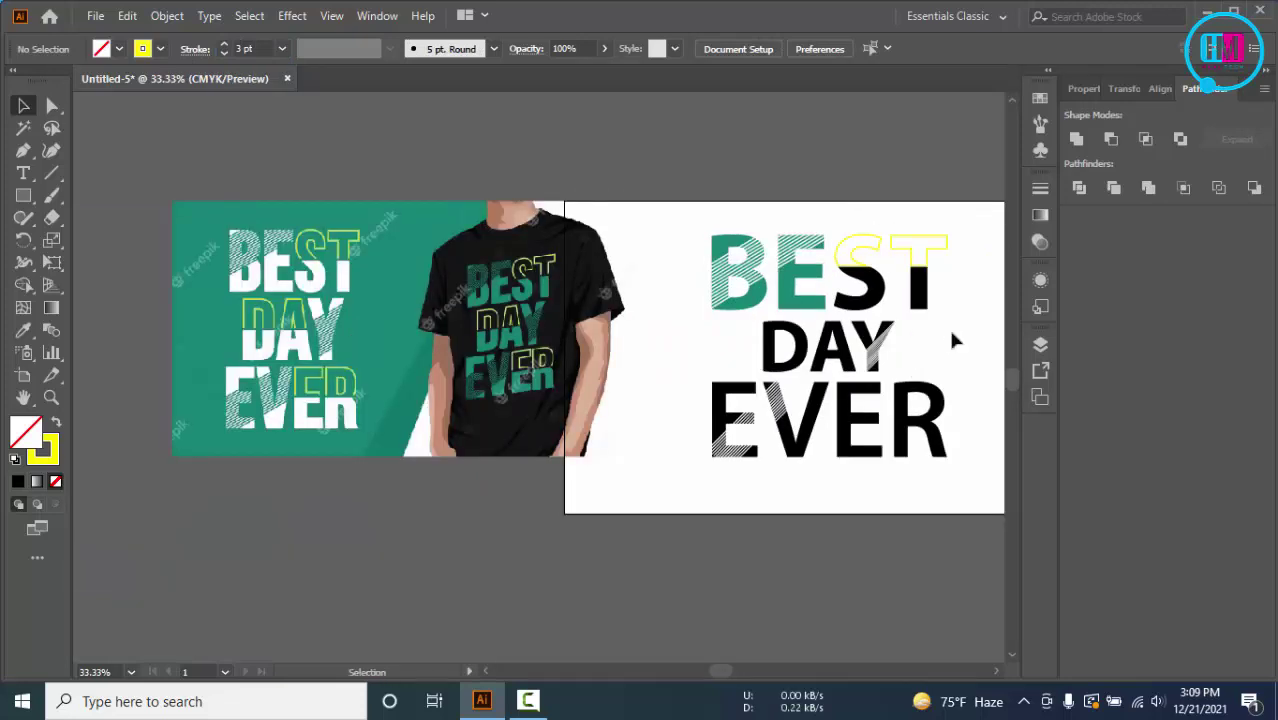
alt+scroll(848, 355, up, 1)
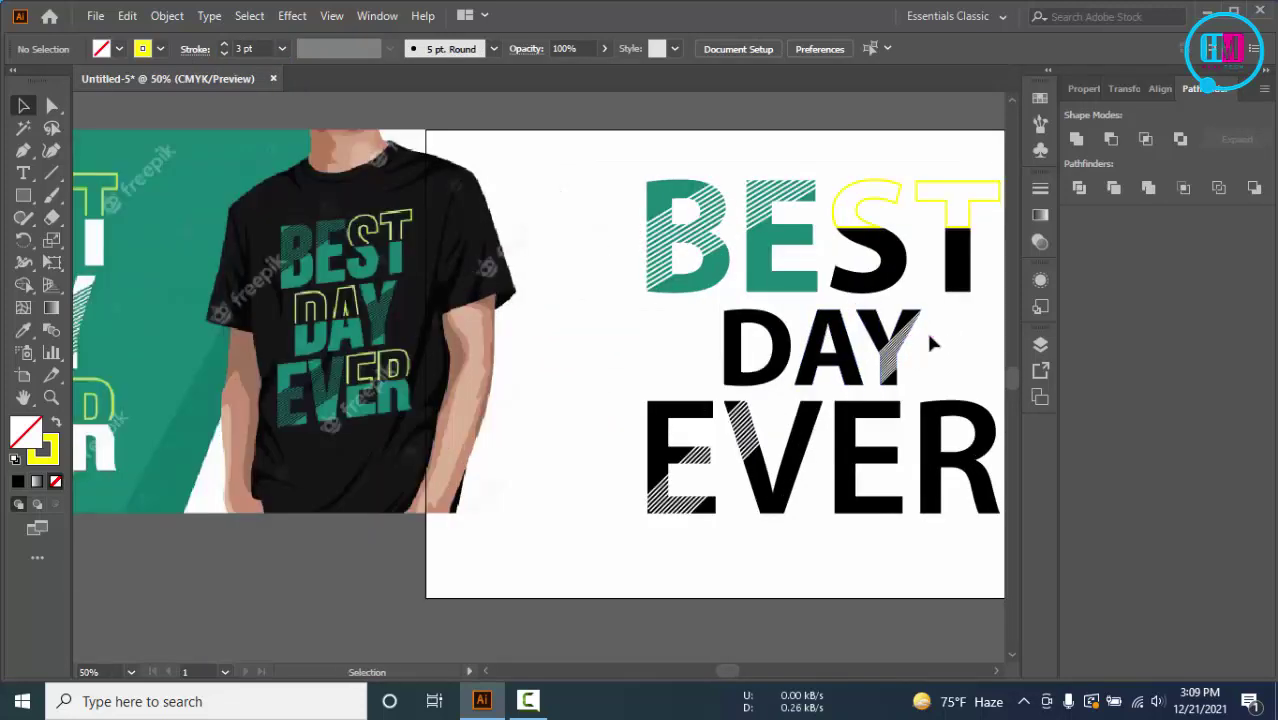
click(147, 177)
click(51, 174)
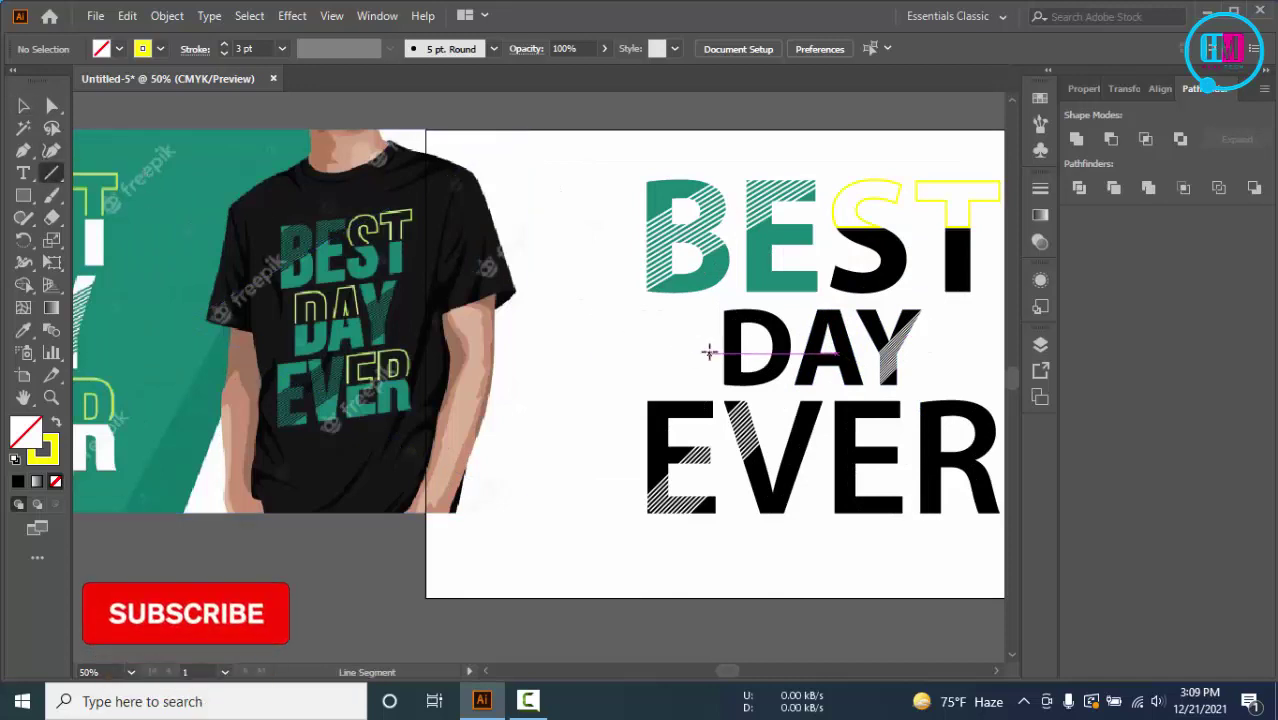
drag(672, 352, 862, 352)
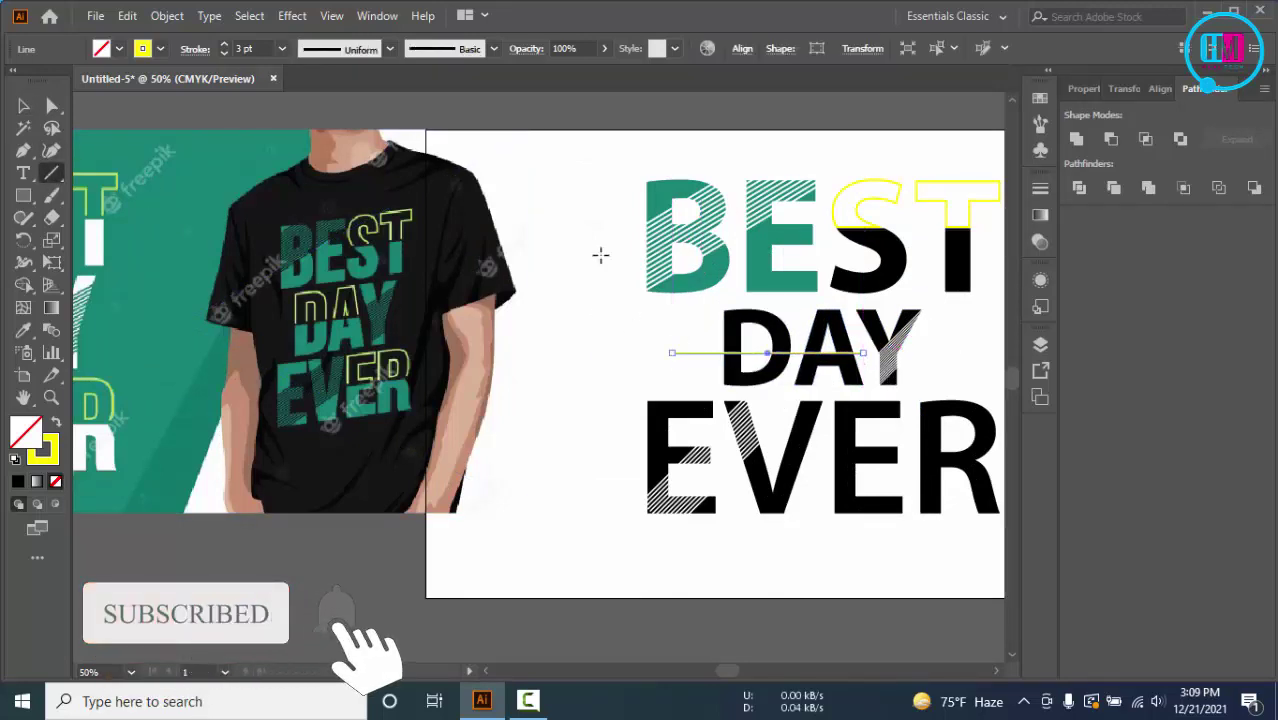
click(167, 15)
click(266, 247)
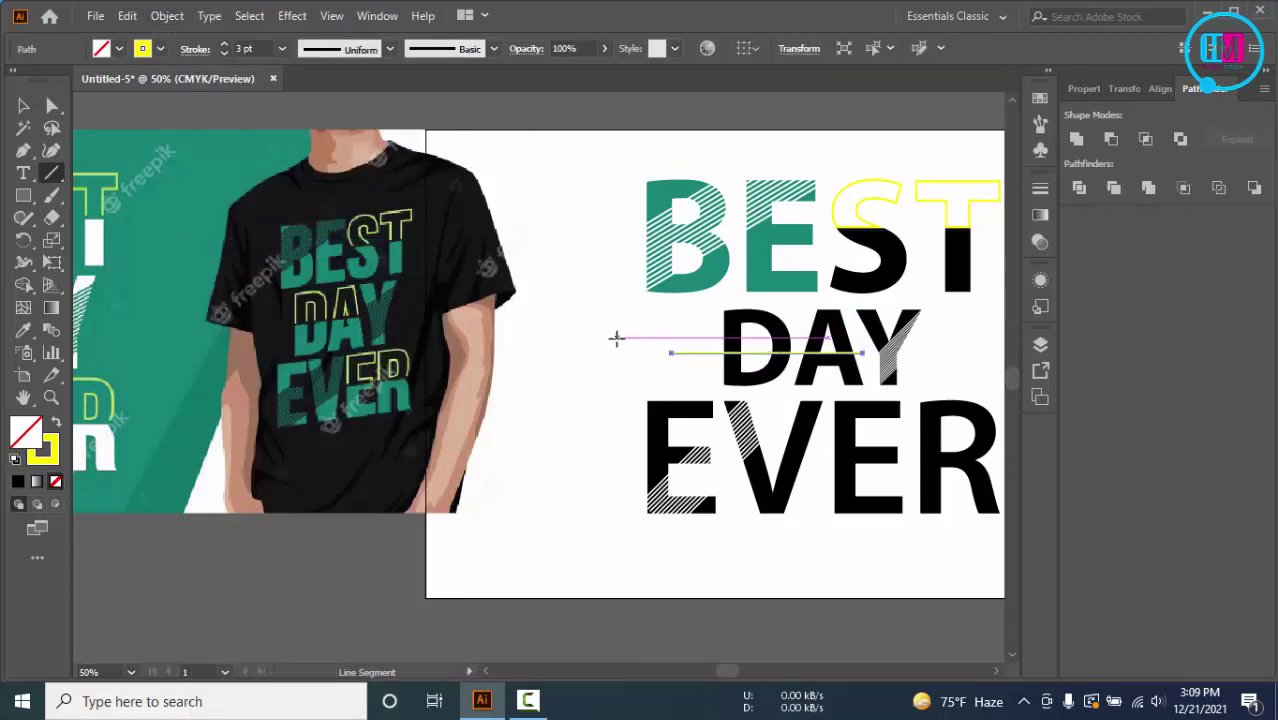
Step: Expand the fill and stroke of the yellow line across DAY into a filled shape and deselect it
key(v)
click(617, 340)
scroll(776, 356, up, 2)
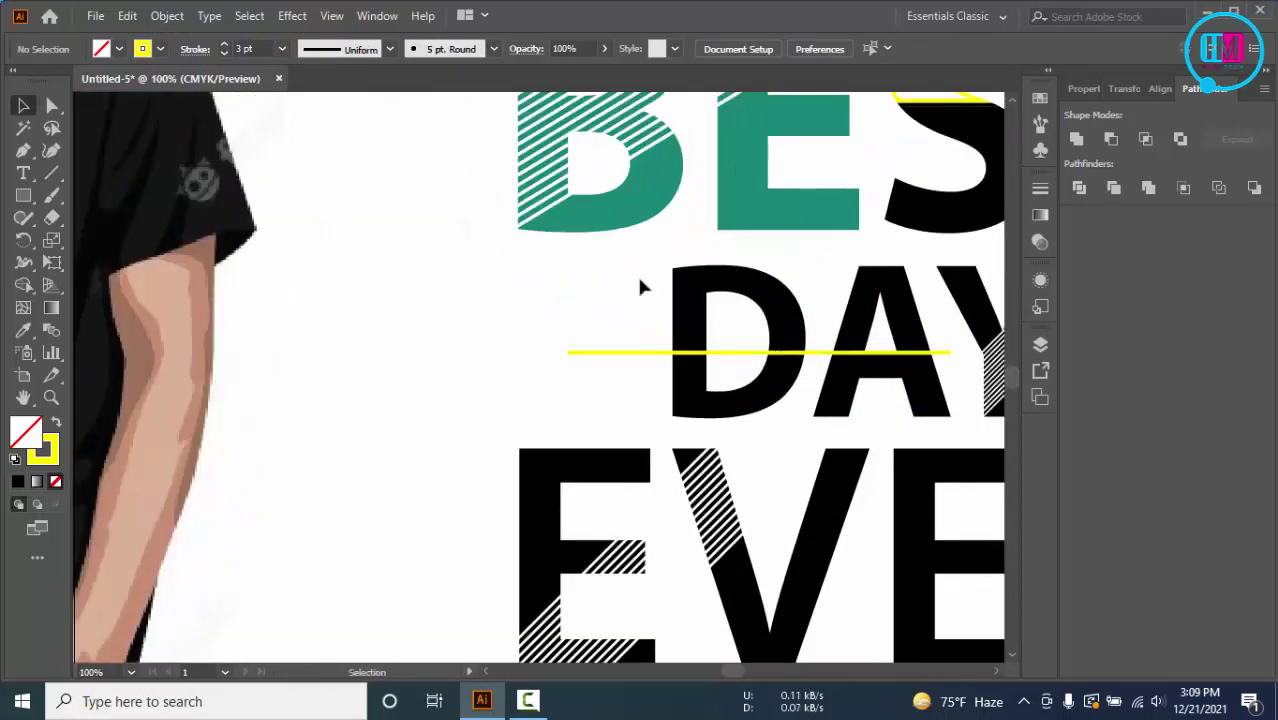
drag(645, 285, 709, 329)
click(663, 352)
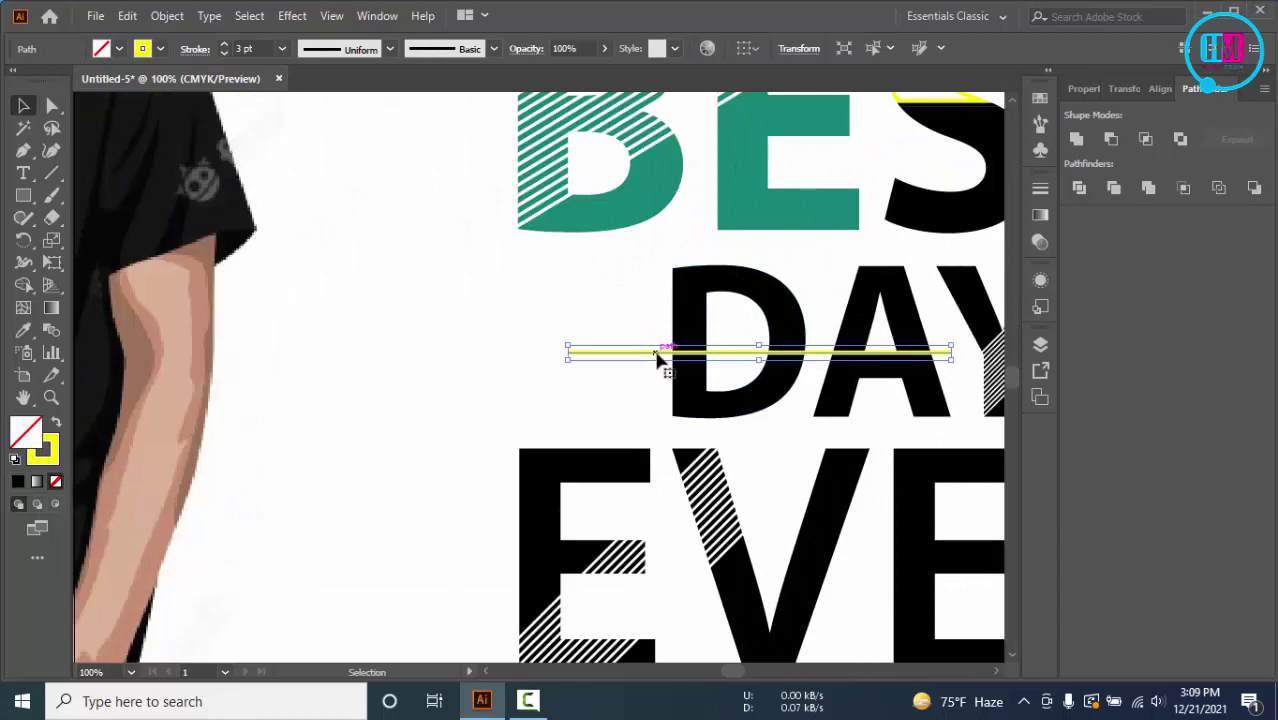
click(166, 16)
click(240, 226)
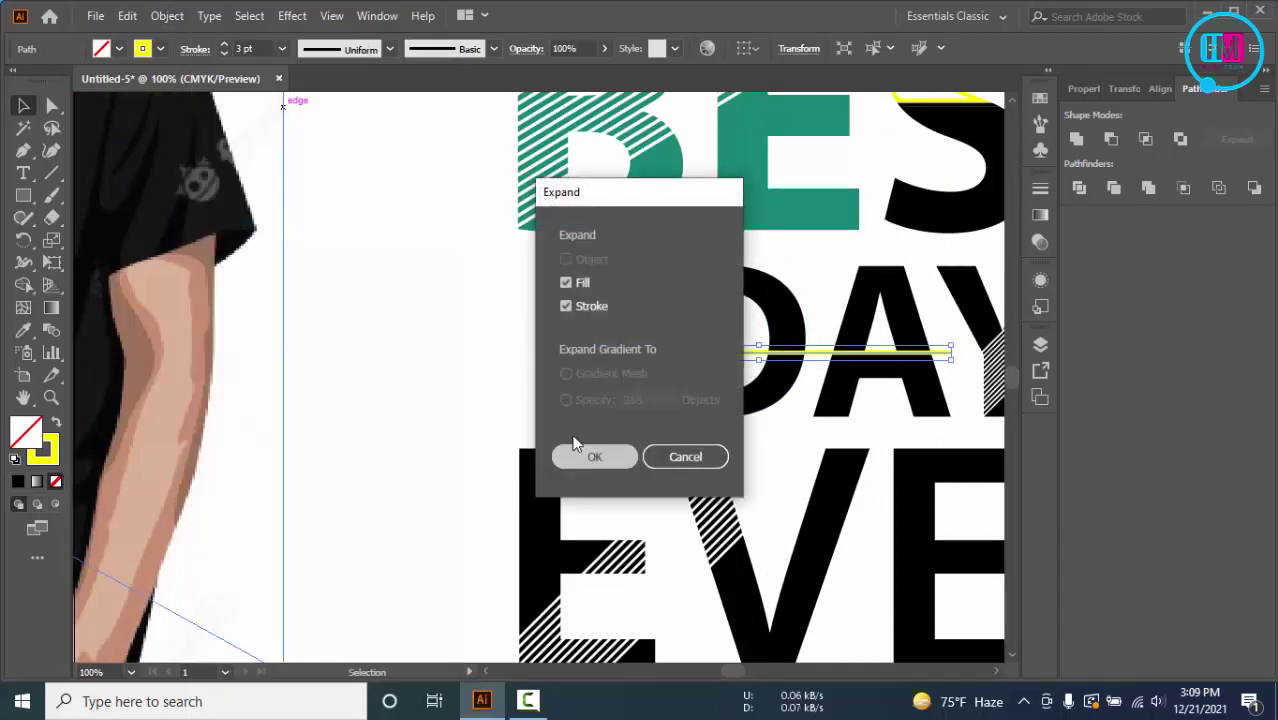
click(588, 456)
click(594, 302)
Step: Divide the D and A of DAY with the expanded yellow line and ungroup the resulting pieces
drag(680, 352, 922, 402)
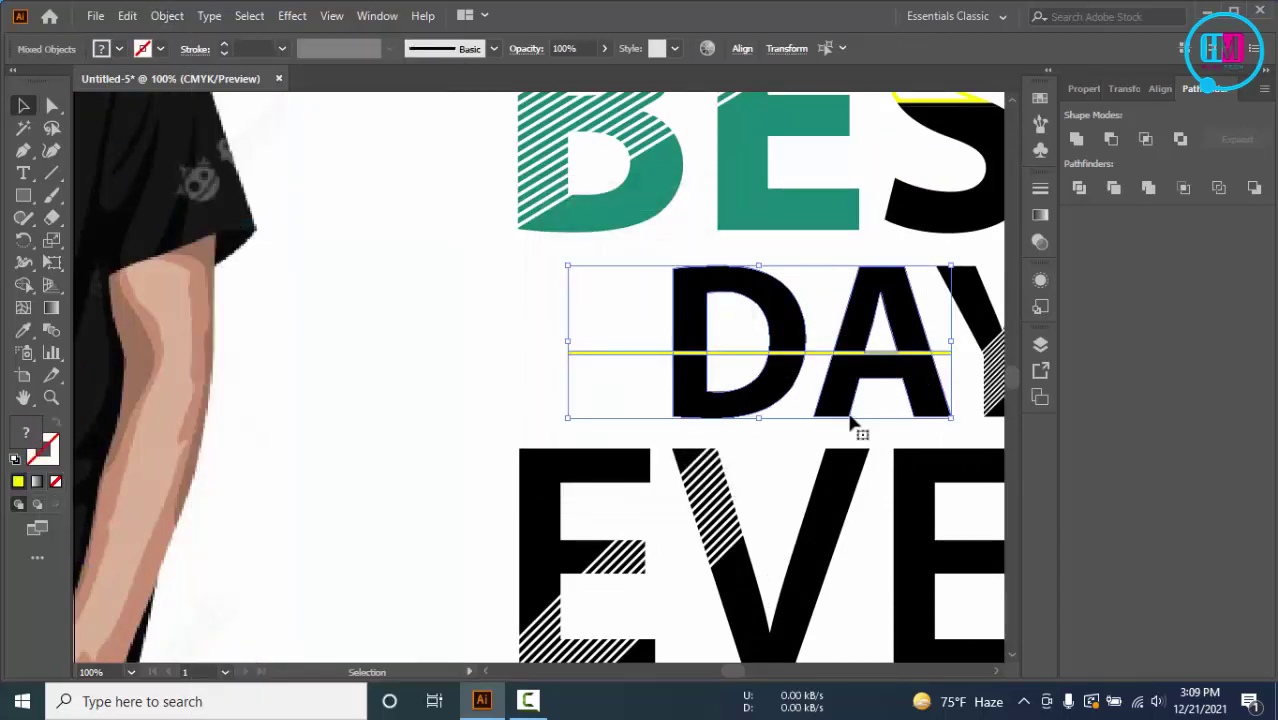
key(ctrl+g)
click(430, 332)
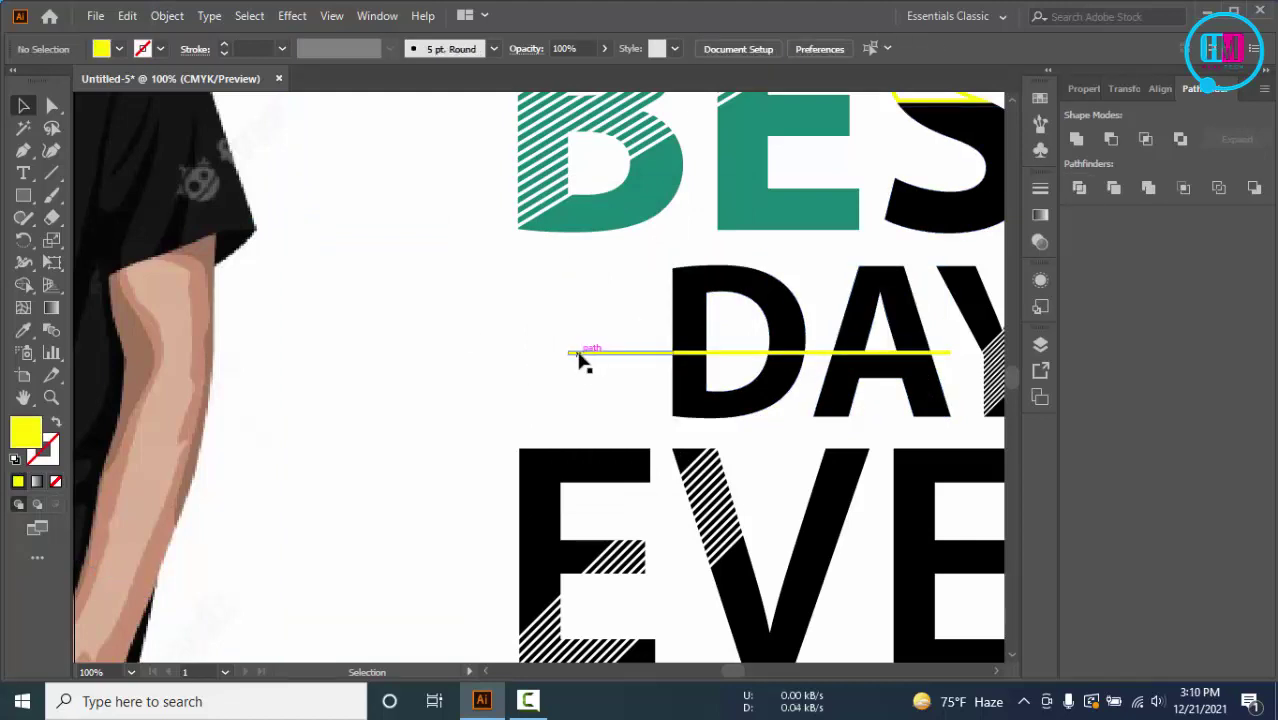
click(585, 354)
right_click(584, 351)
click(638, 507)
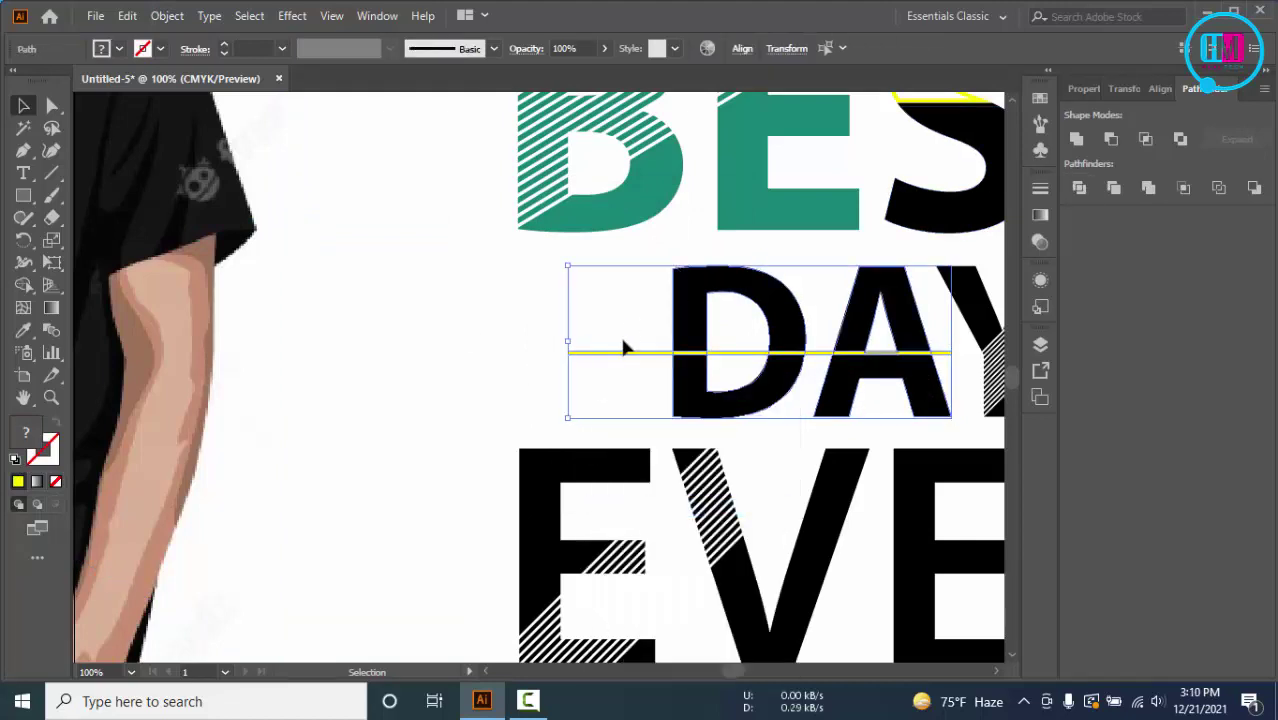
Step: Delete the yellow line pieces outside the letters of DAY and inside the counter of the D
click(576, 354)
key(Delete)
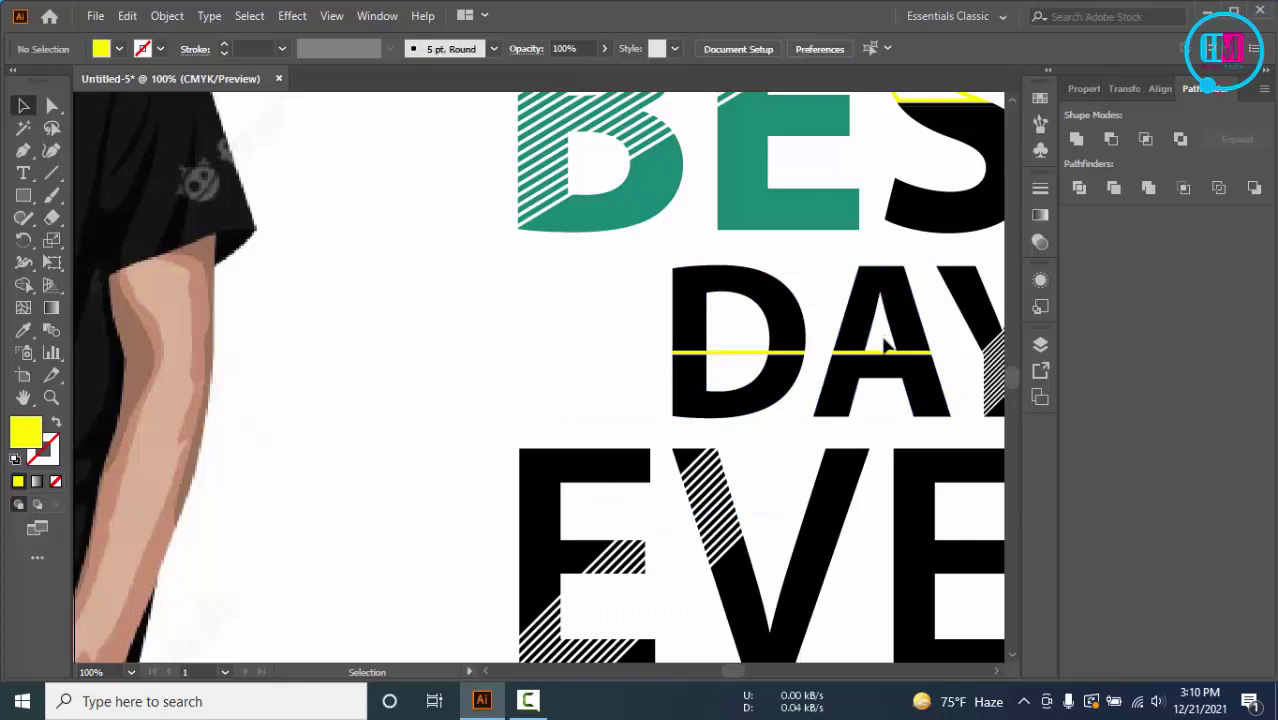
alt+scroll(884, 345, up, 1)
click(707, 367)
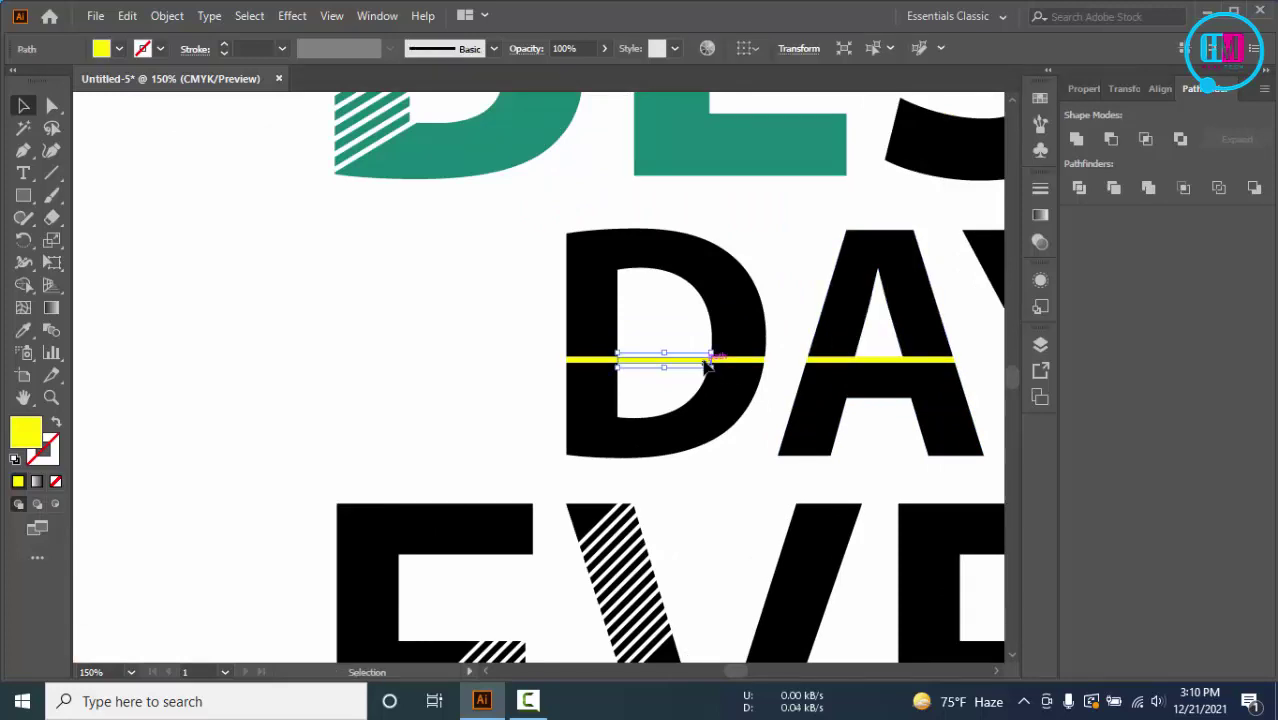
key(Delete)
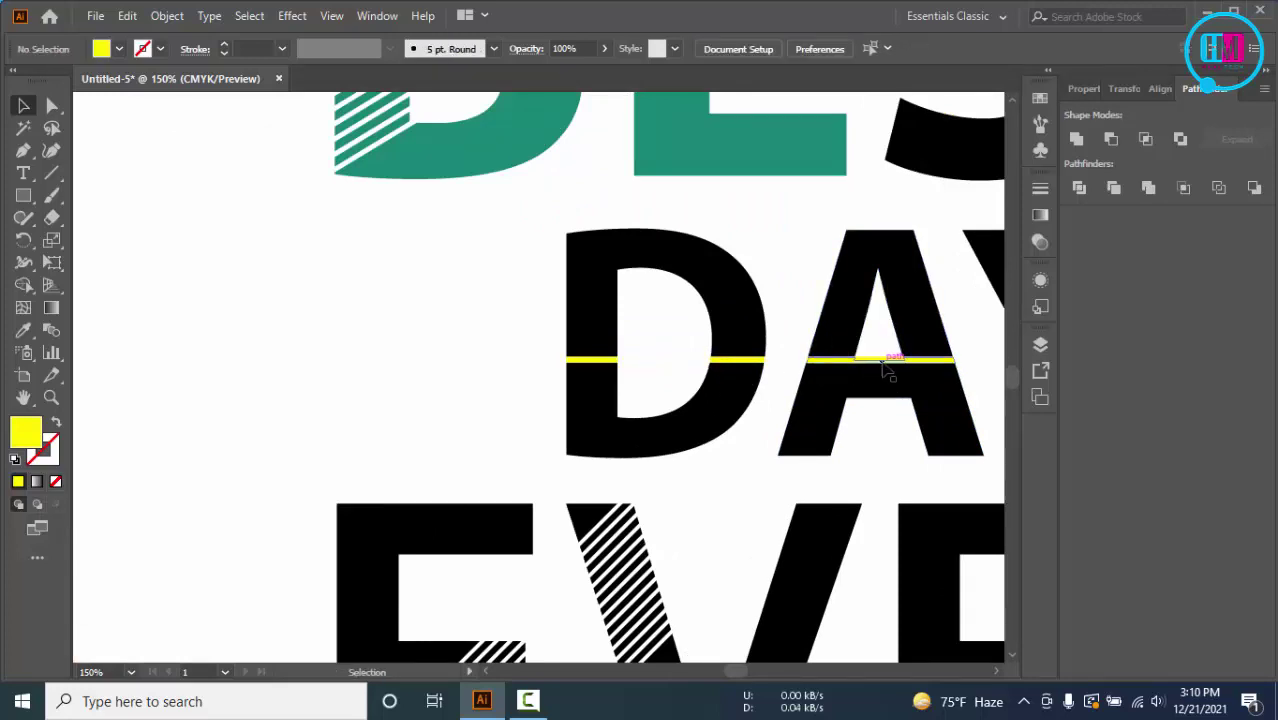
Step: Try deleting the small yellow piece inside the A's counter in DAY, and undo the deletion
click(884, 362)
scroll(886, 373, up, 5)
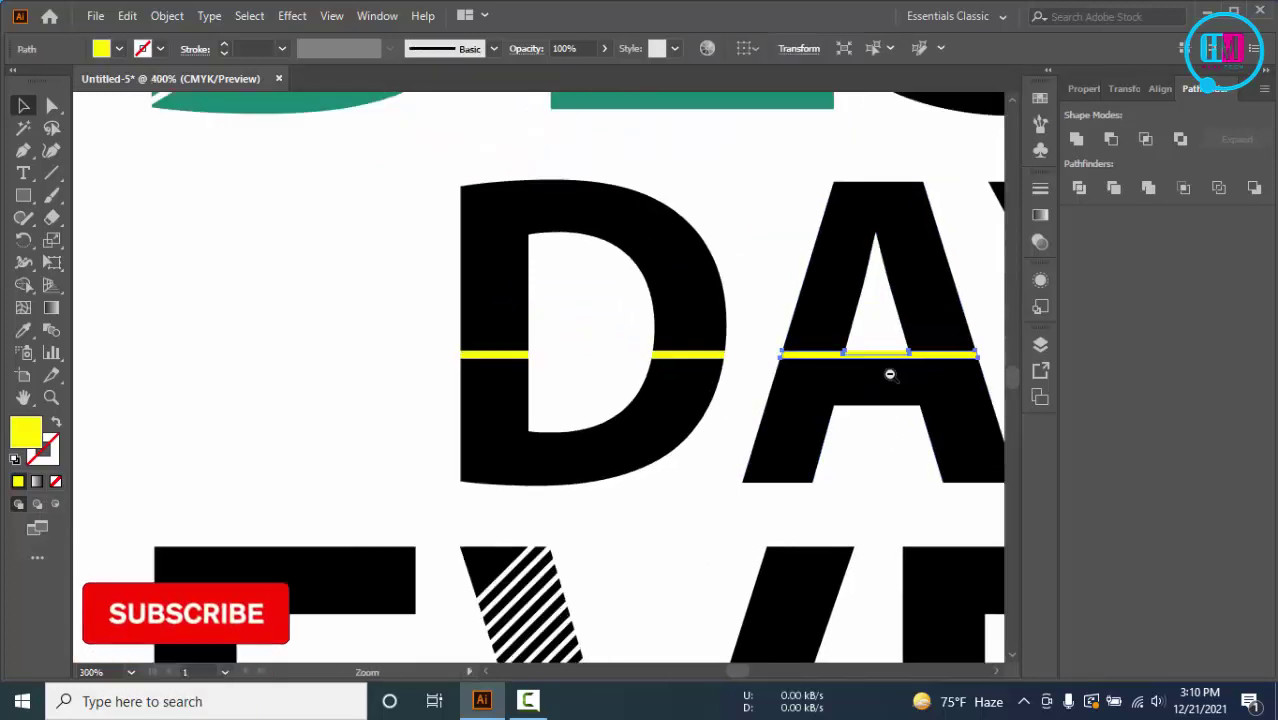
click(855, 262)
click(832, 289)
key(Delete)
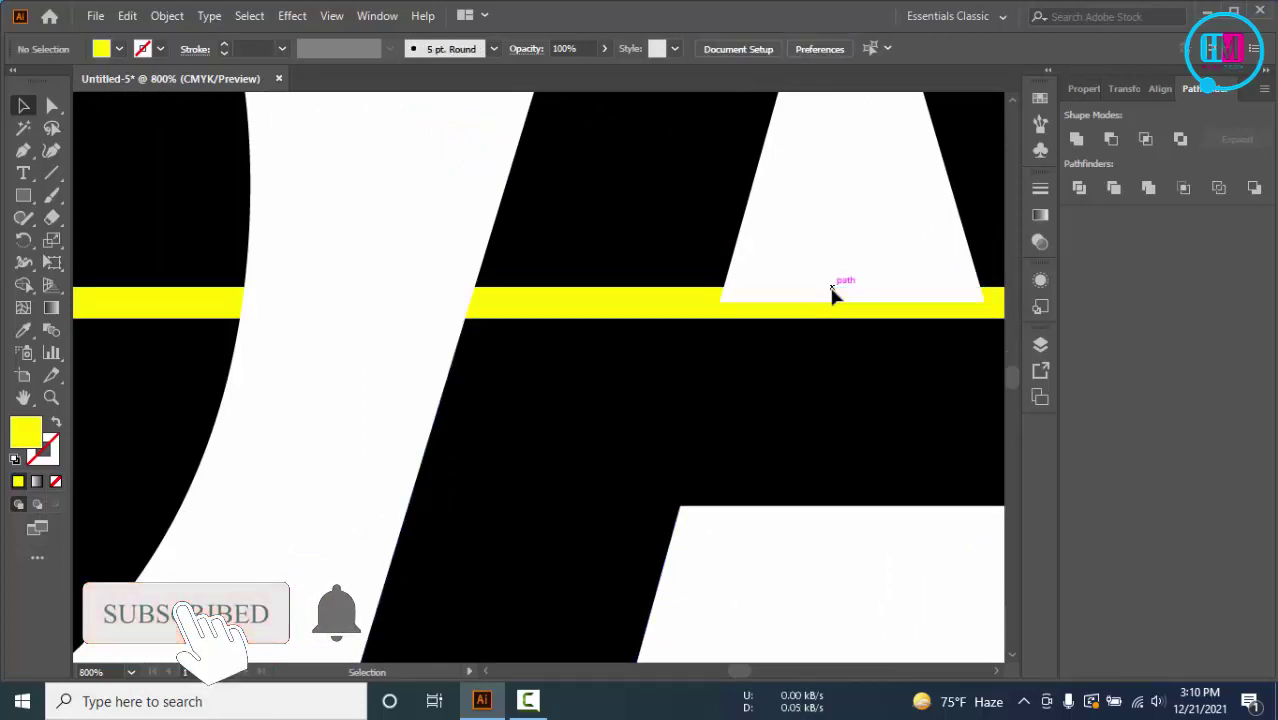
scroll(830, 290, down, 3)
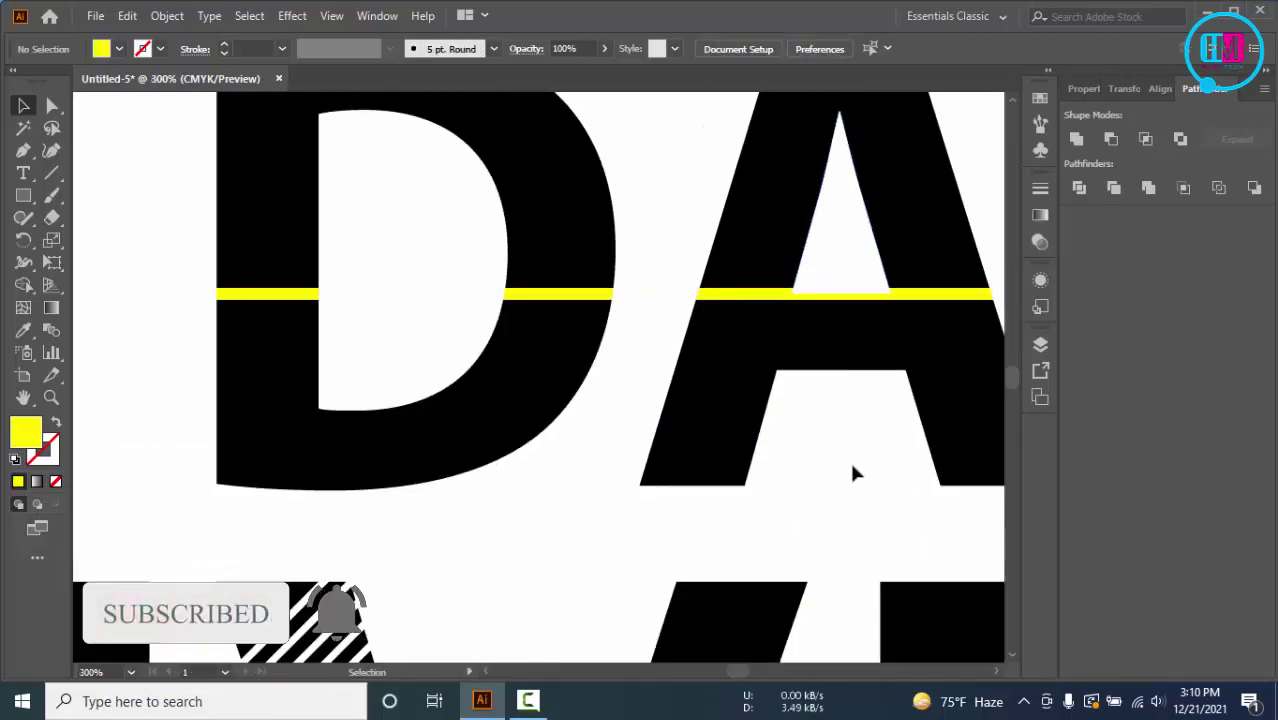
key(ctrl+z)
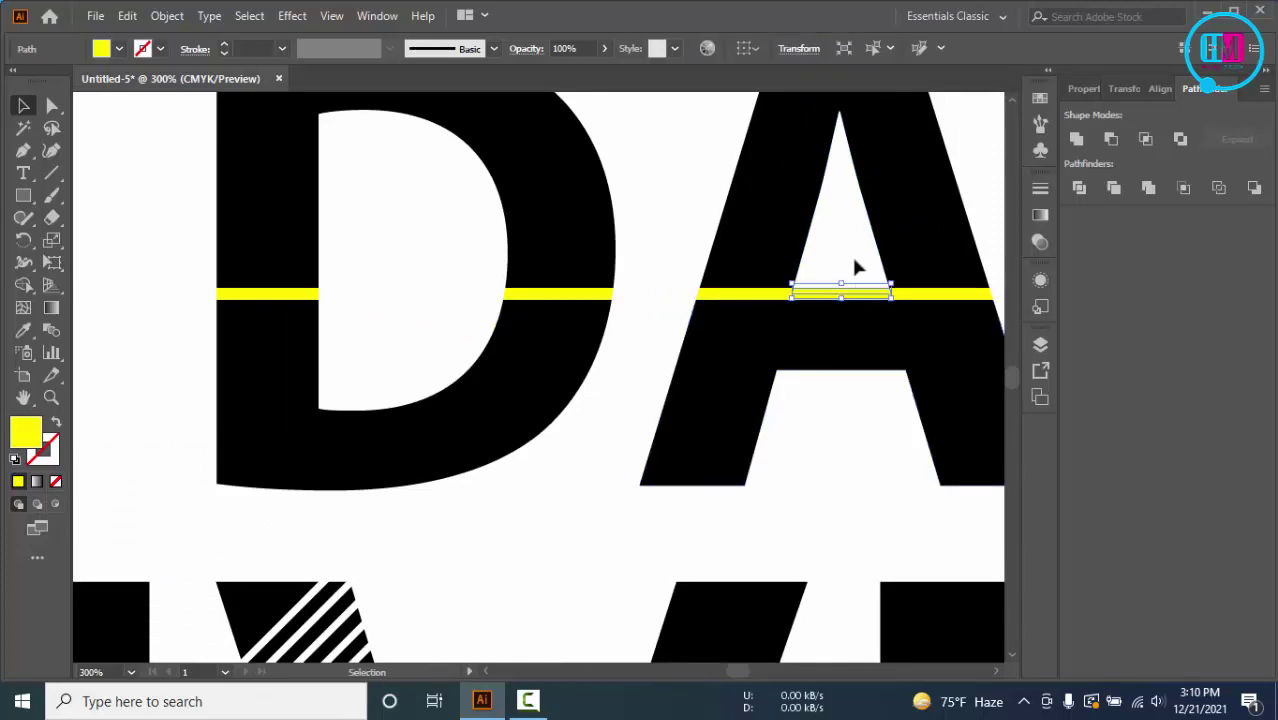
Step: Unite the small yellow piece in the A's counter with the yellow bar crossing the A
click(854, 265)
scroll(847, 265, up, 2)
click(807, 322)
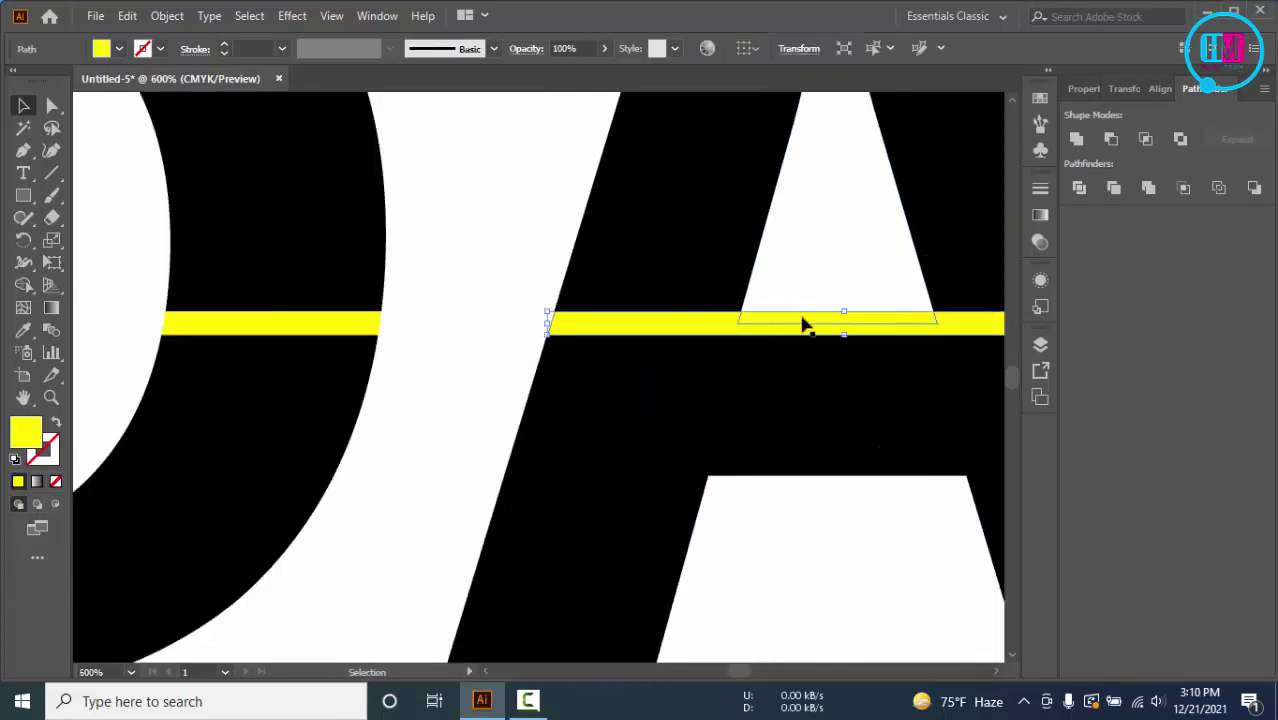
shift+click(699, 326)
click(1075, 140)
click(345, 330)
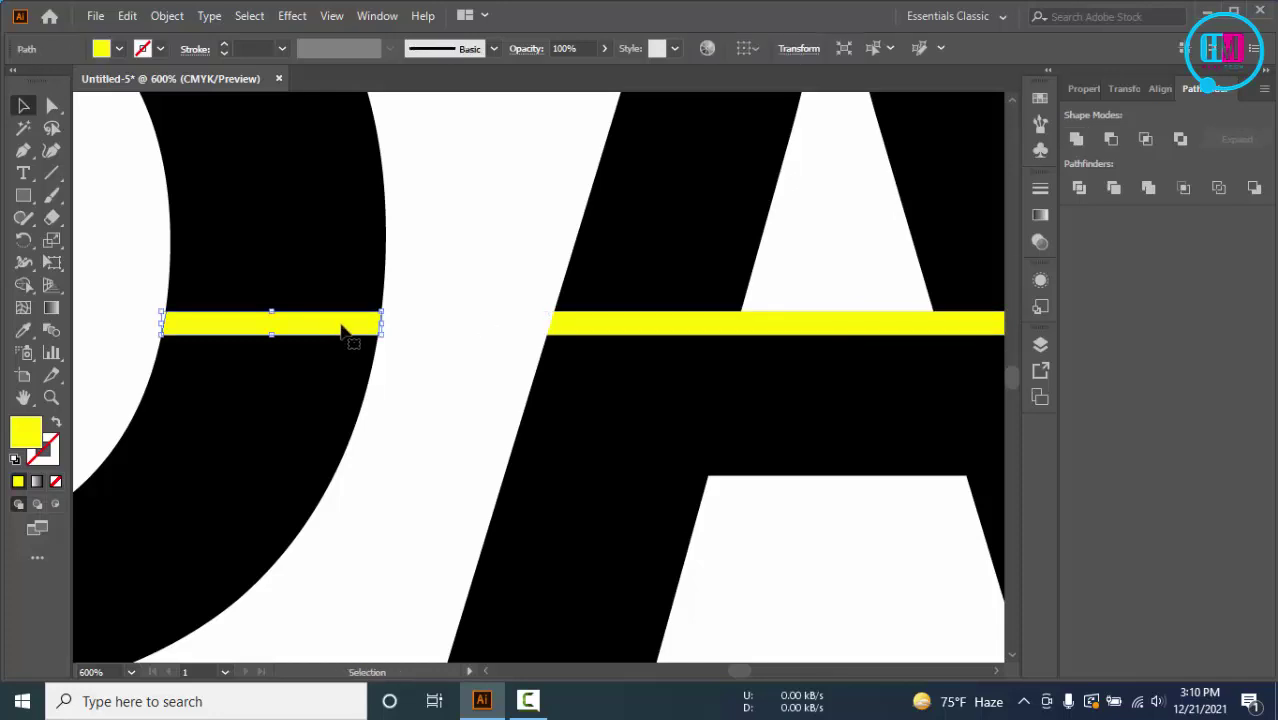
Step: Select the upper halves of the D and A in DAY and swap their black fill to the stroke
scroll(492, 272, down, 4)
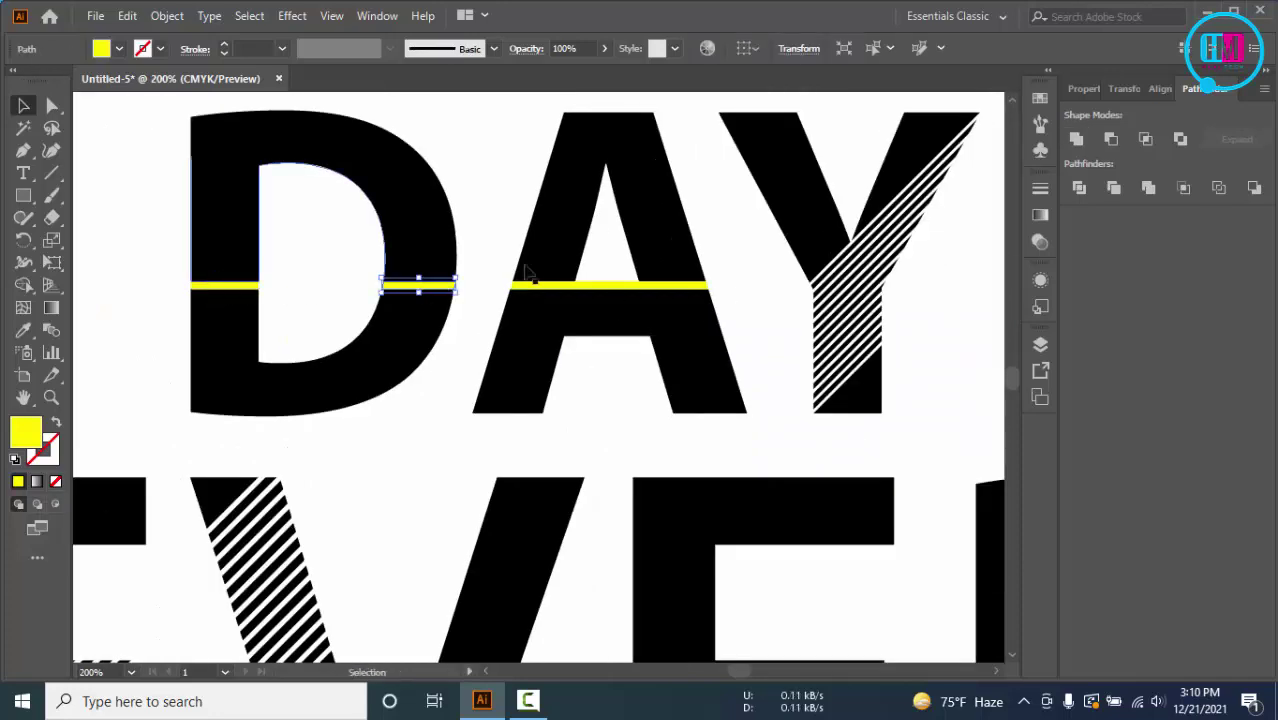
scroll(521, 218, down, 1)
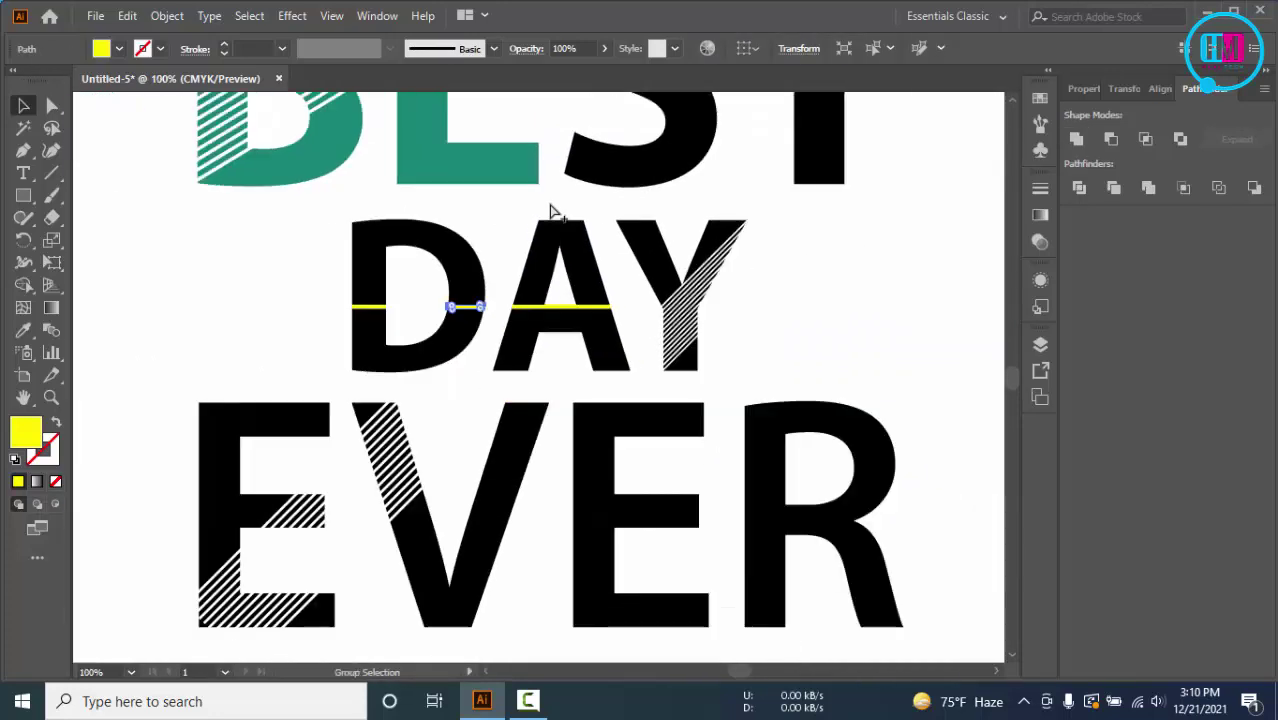
drag(491, 226, 633, 269)
click(584, 288)
shift+click(685, 290)
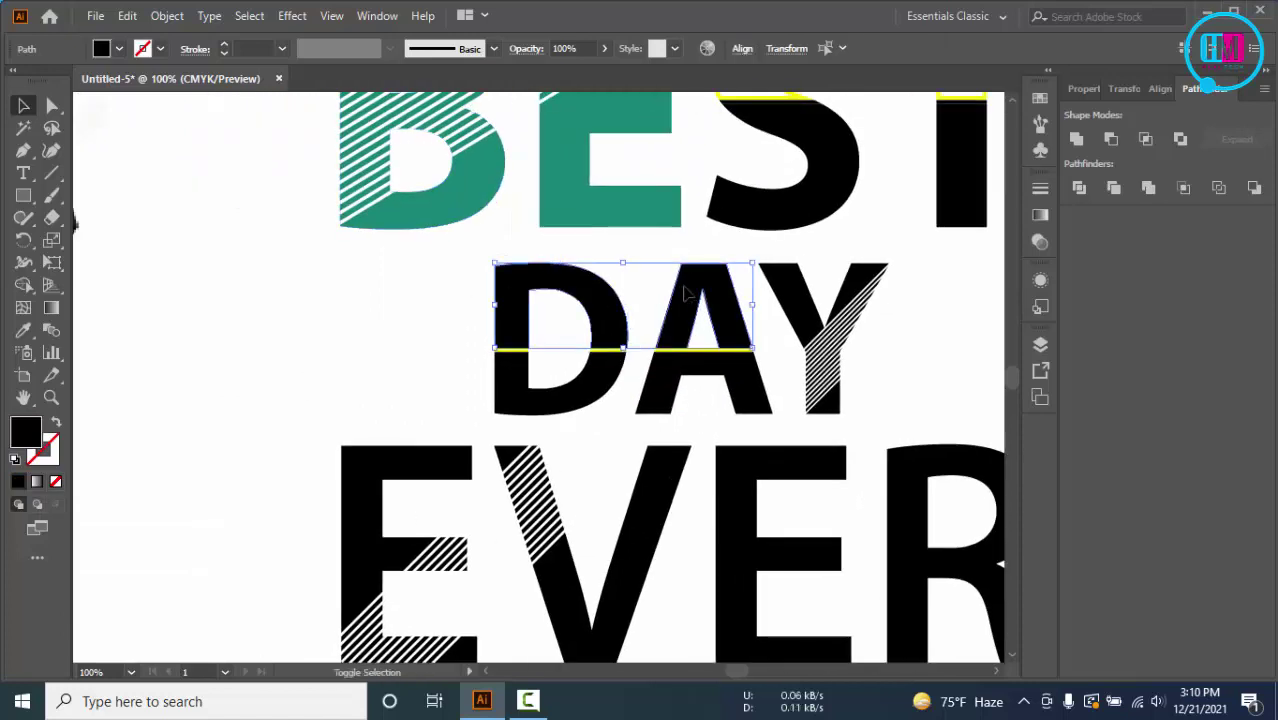
click(57, 425)
Step: Give the upper D and A outlines a 3 pt CMYK Yellow stroke aligned to the inside, and deselect them
click(255, 46)
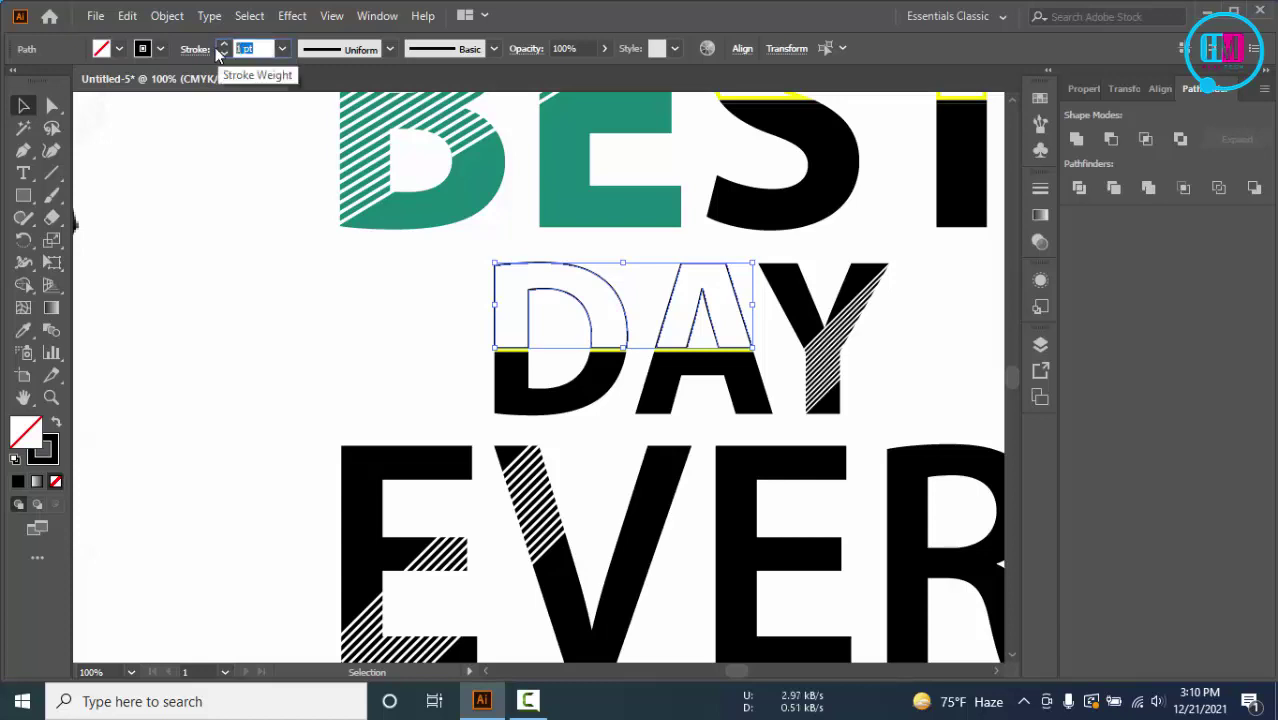
click(215, 47)
click(160, 49)
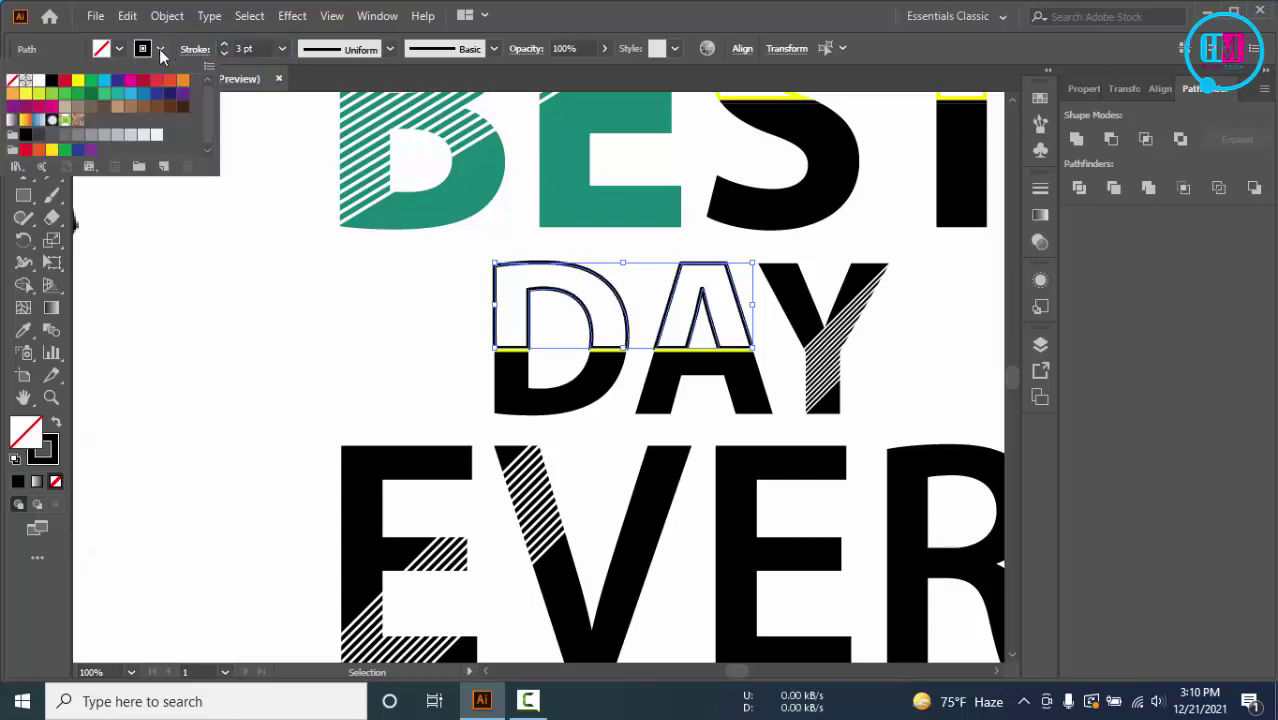
click(79, 81)
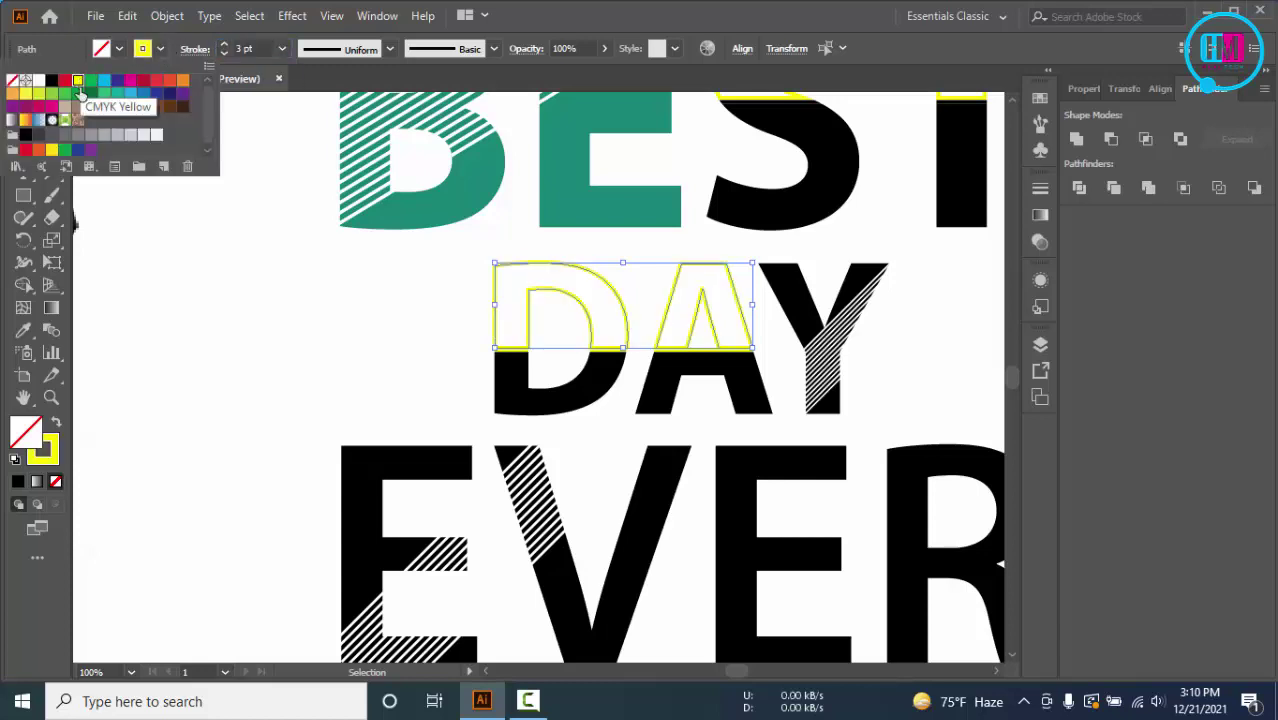
click(194, 50)
click(198, 52)
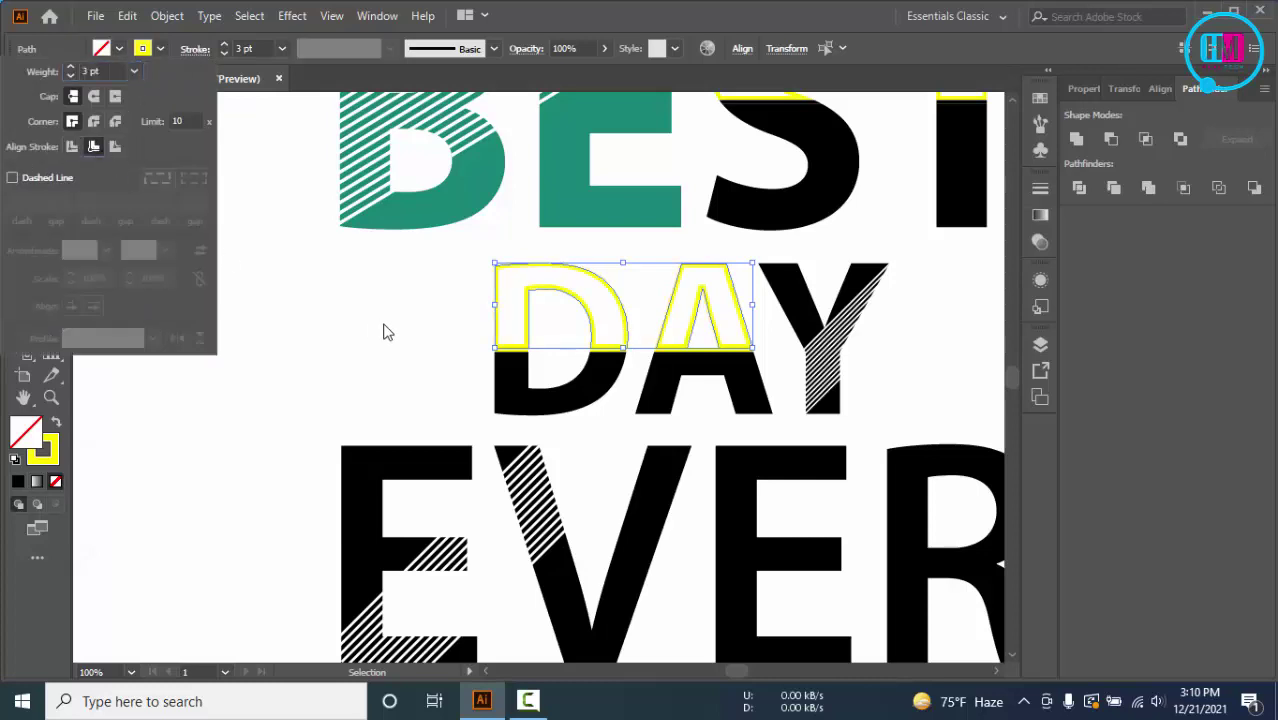
click(358, 307)
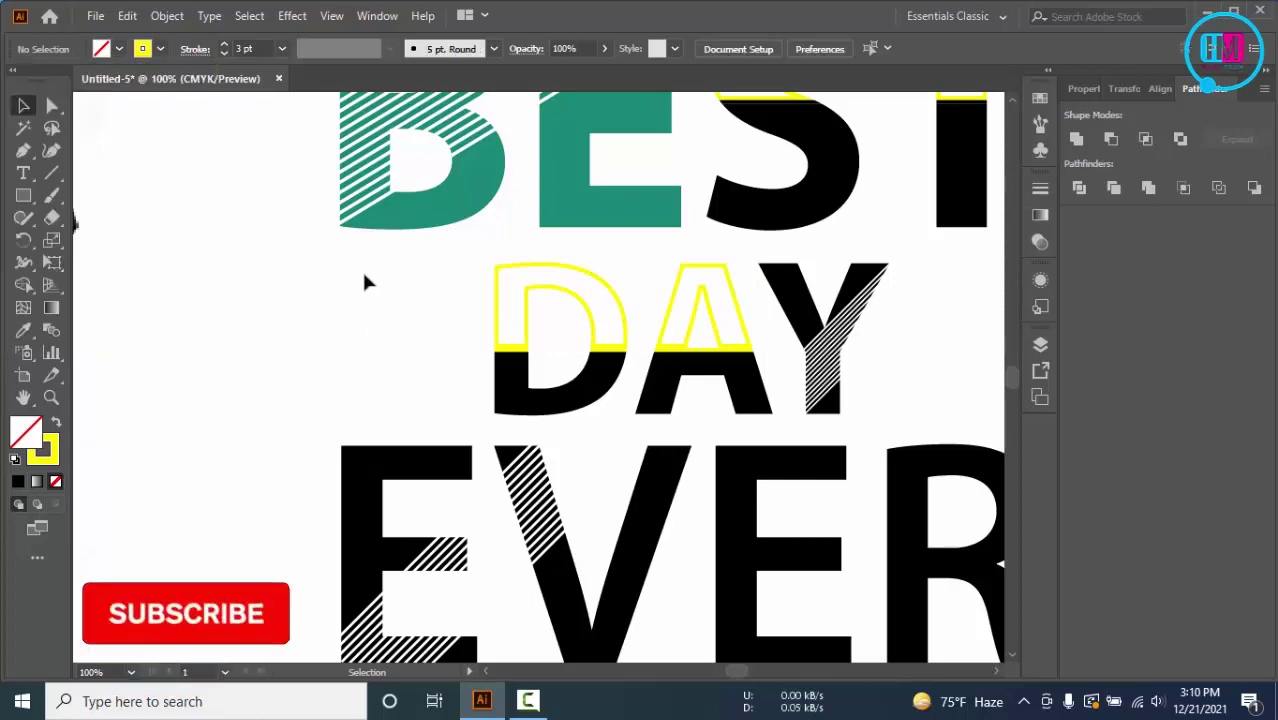
Step: Draw a horizontal yellow line across the last E and R of EVER, expand its appearance, and deselect it
scroll(487, 286, down, 2)
scroll(818, 372, down, 2)
drag(944, 316, 842, 331)
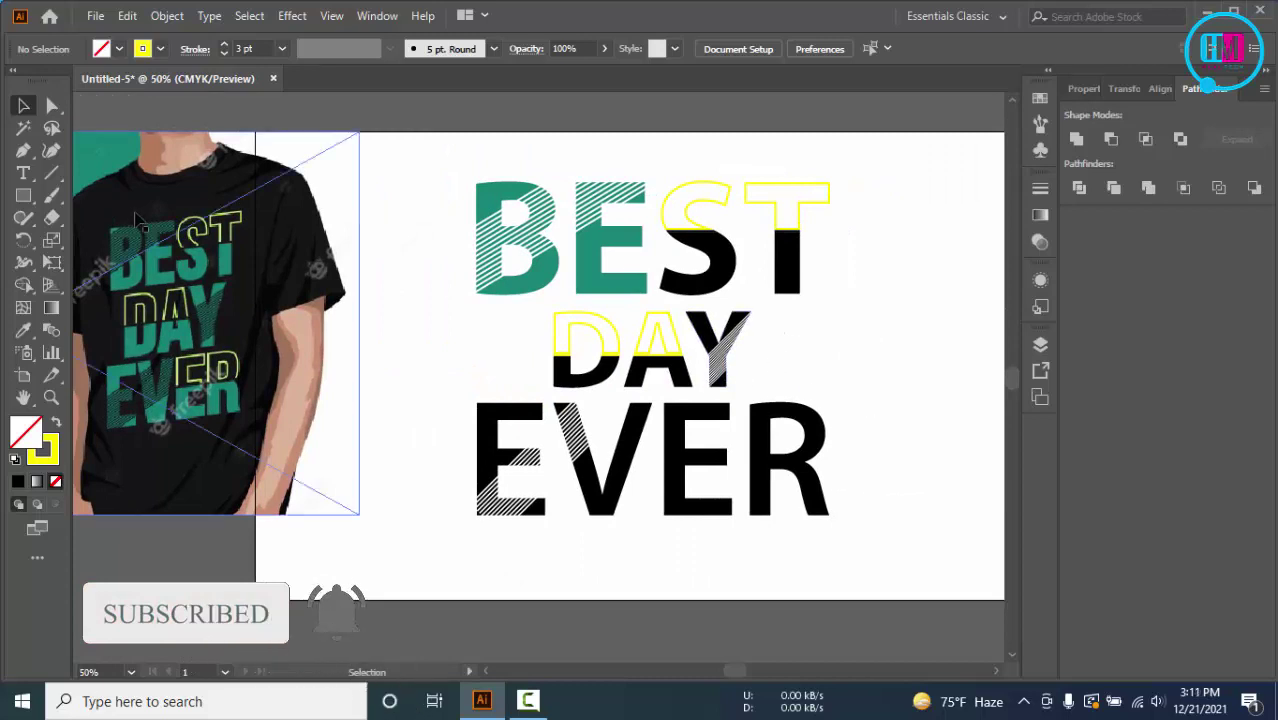
click(52, 172)
scroll(857, 440, up, 1)
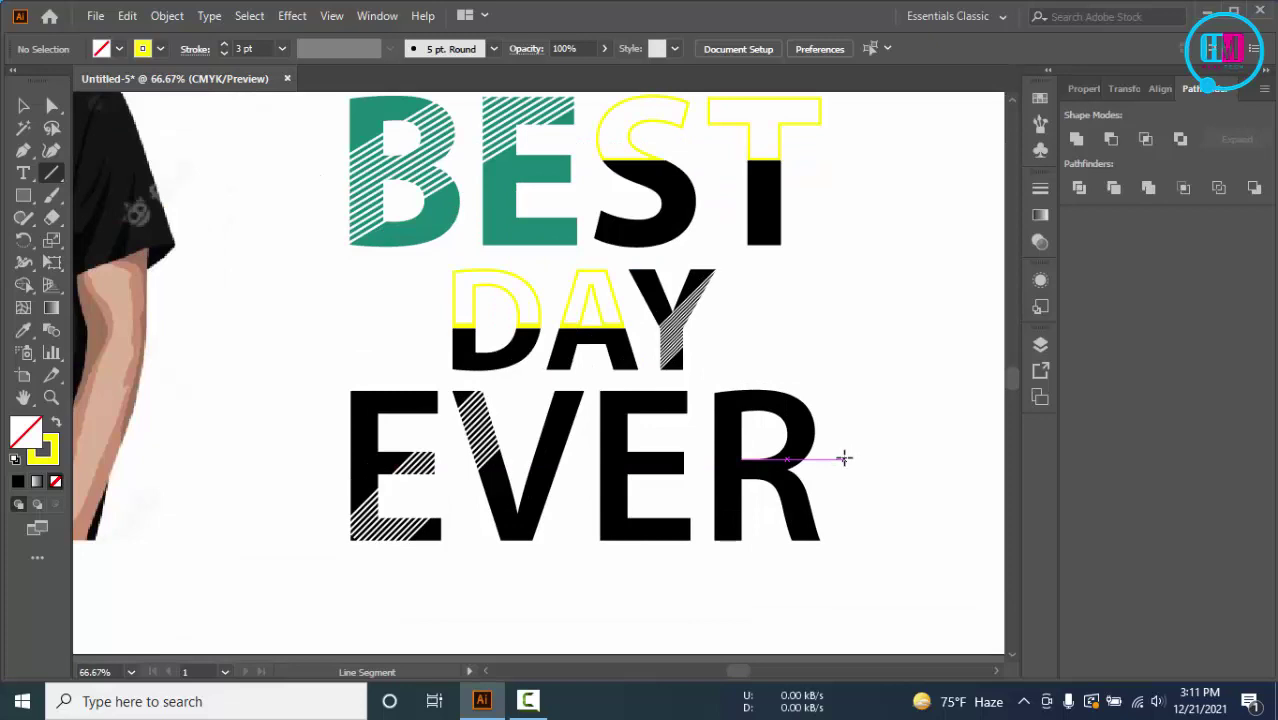
drag(844, 459, 571, 459)
click(167, 16)
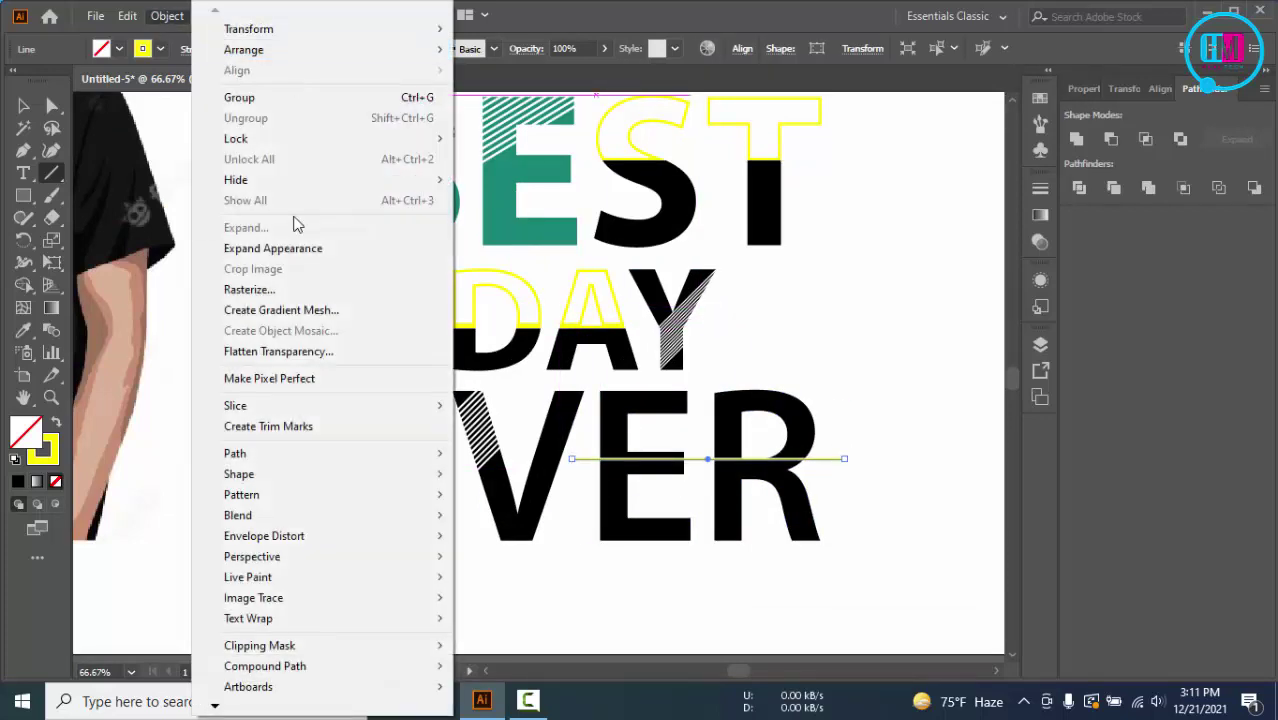
click(281, 249)
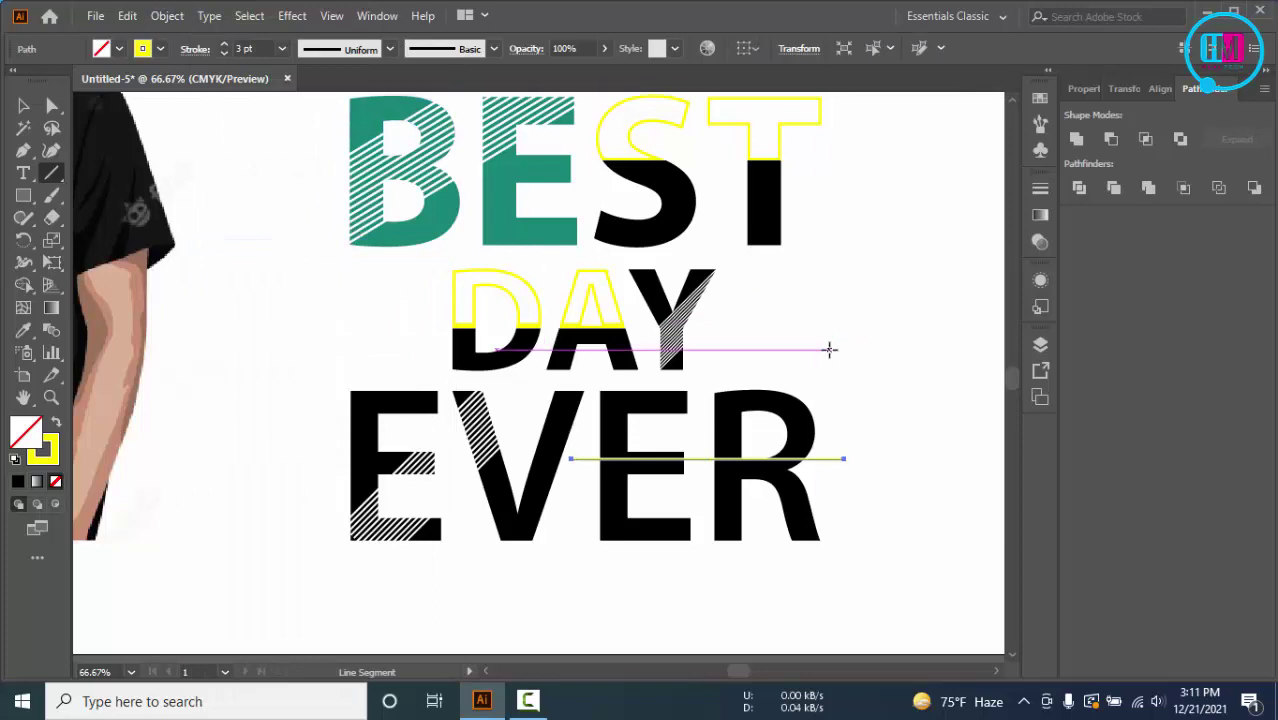
key(v)
click(903, 358)
Step: Try dividing the last E and R of EVER together with the yellow line, and undo the division
alt+scroll(830, 398, up, 2)
drag(835, 362, 880, 252)
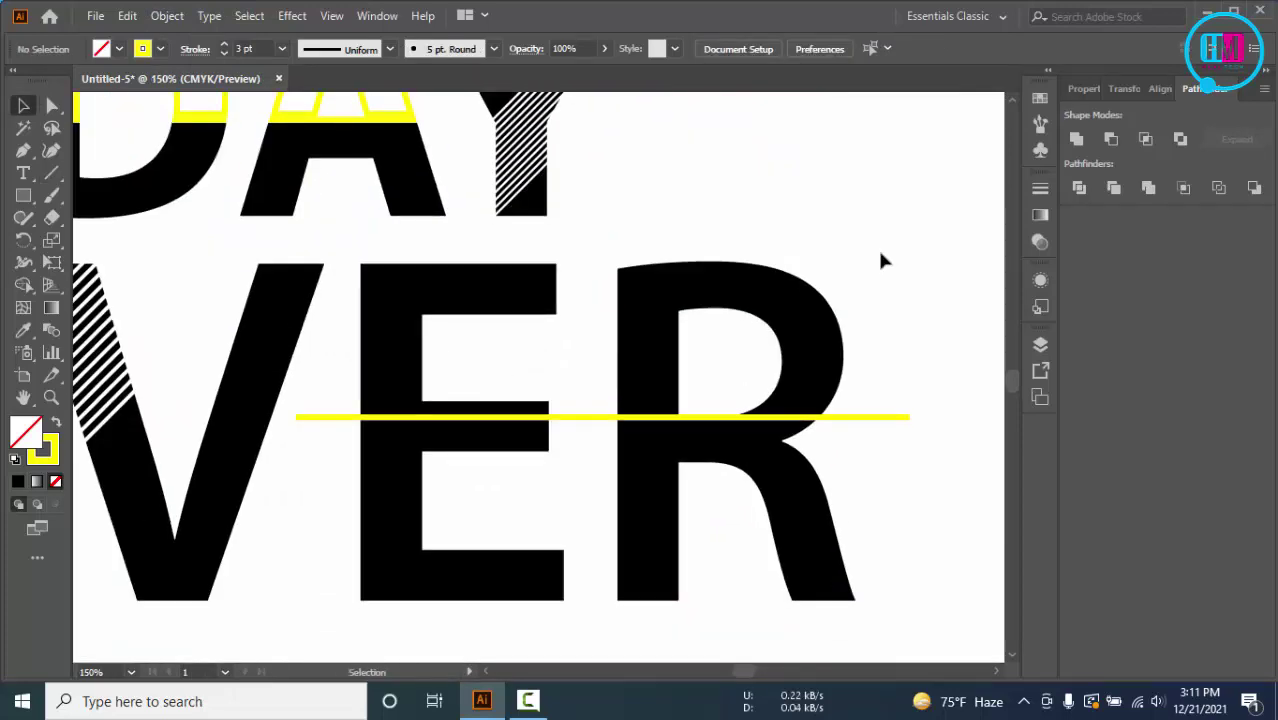
scroll(880, 260, down, 2)
scroll(880, 260, up, 2)
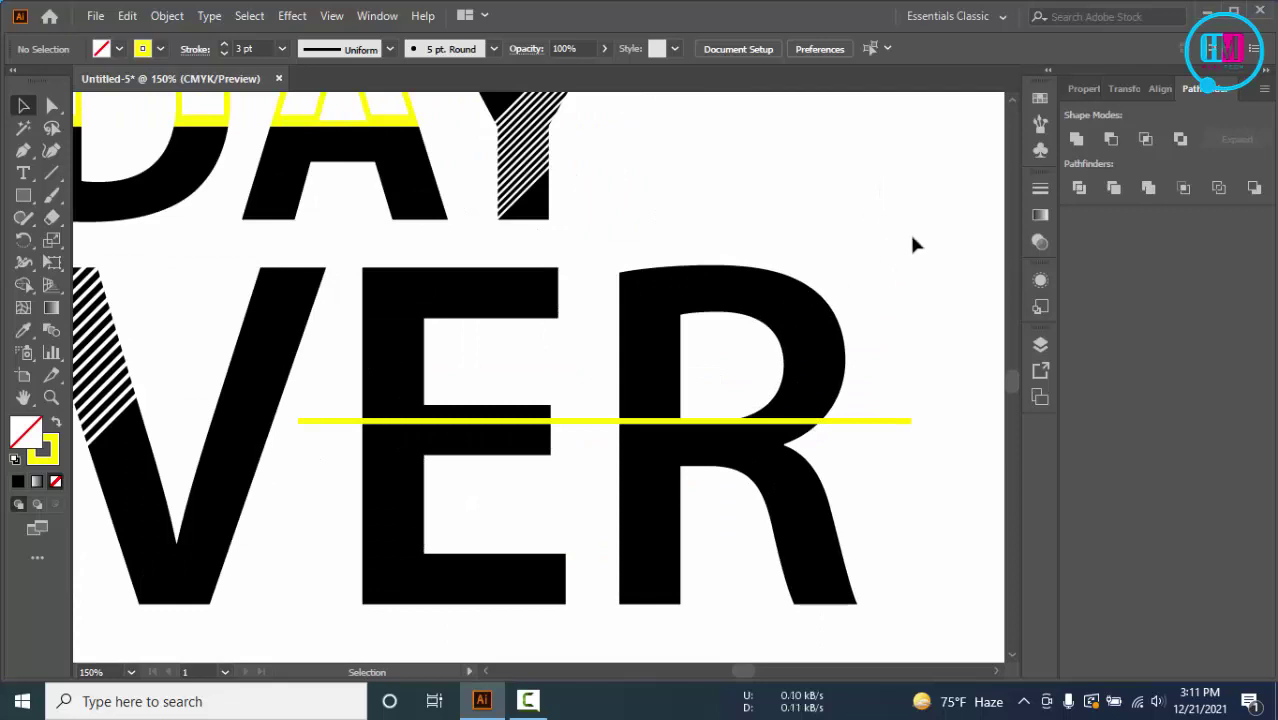
drag(907, 258, 405, 450)
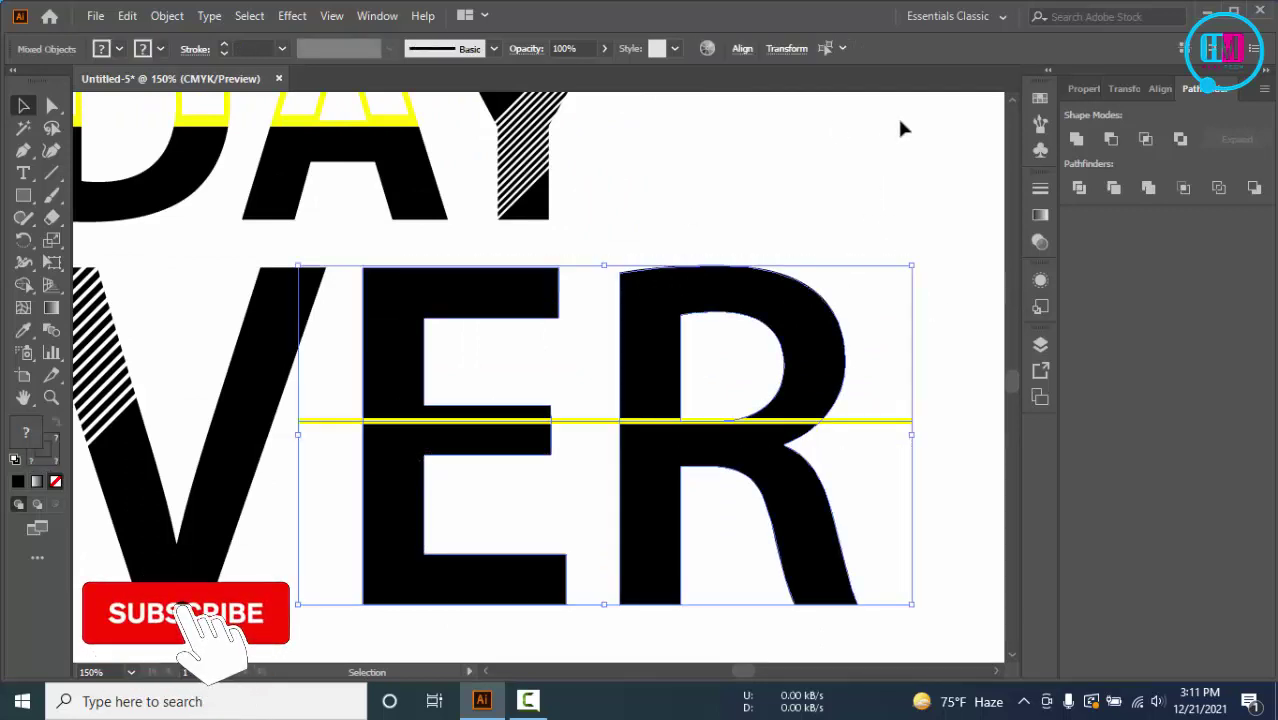
click(1079, 187)
key(ctrl+z)
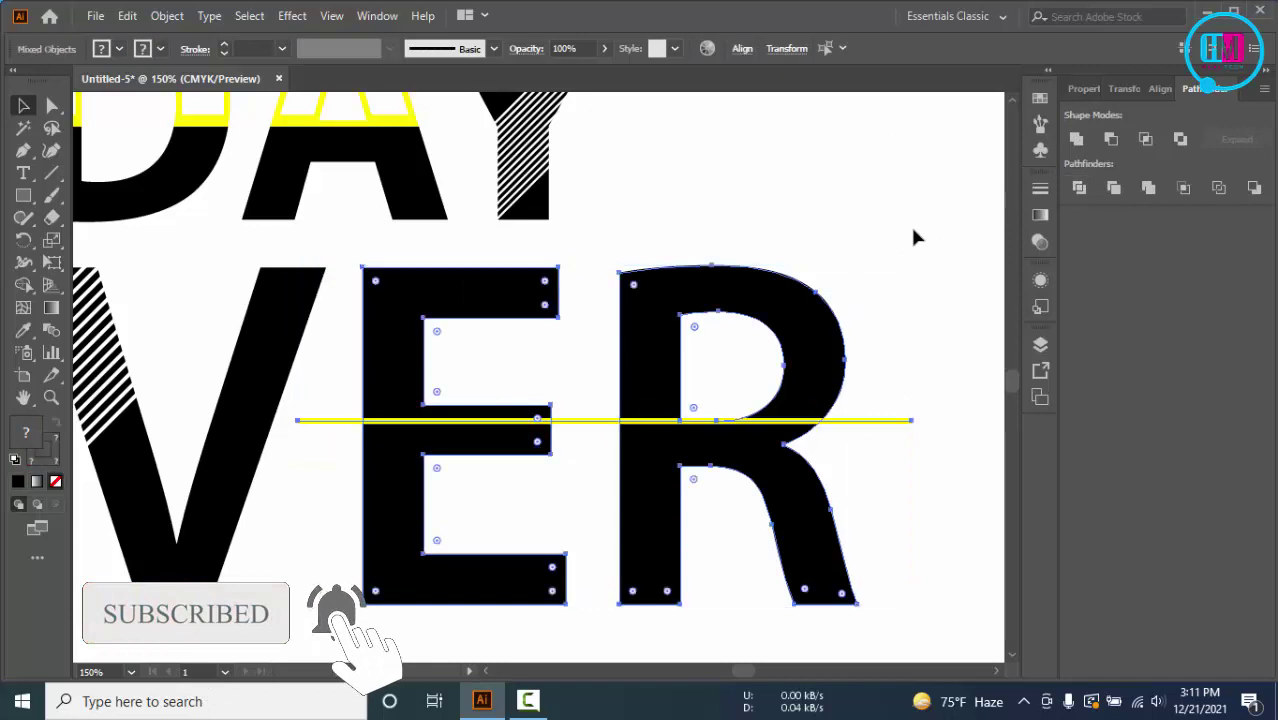
Step: Divide only the last E of EVER with the yellow line and deselect the result
click(879, 379)
click(815, 385)
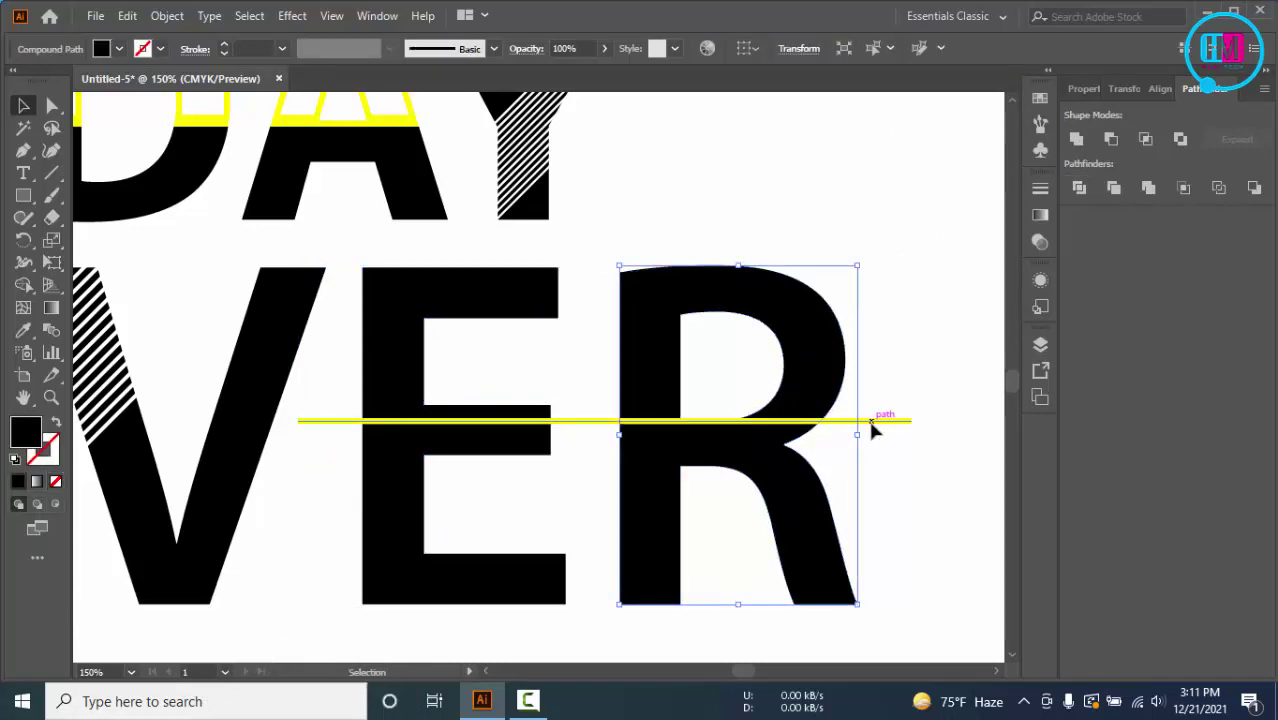
click(872, 424)
shift+click(398, 380)
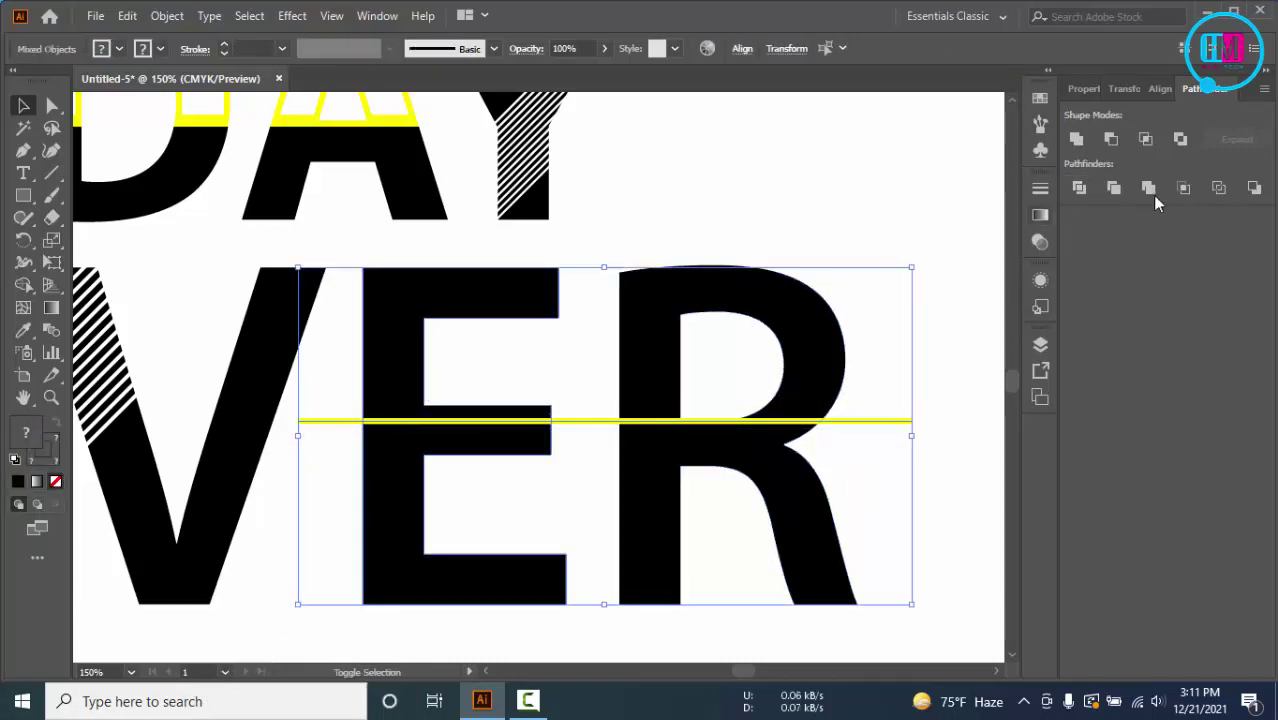
click(1079, 188)
click(827, 277)
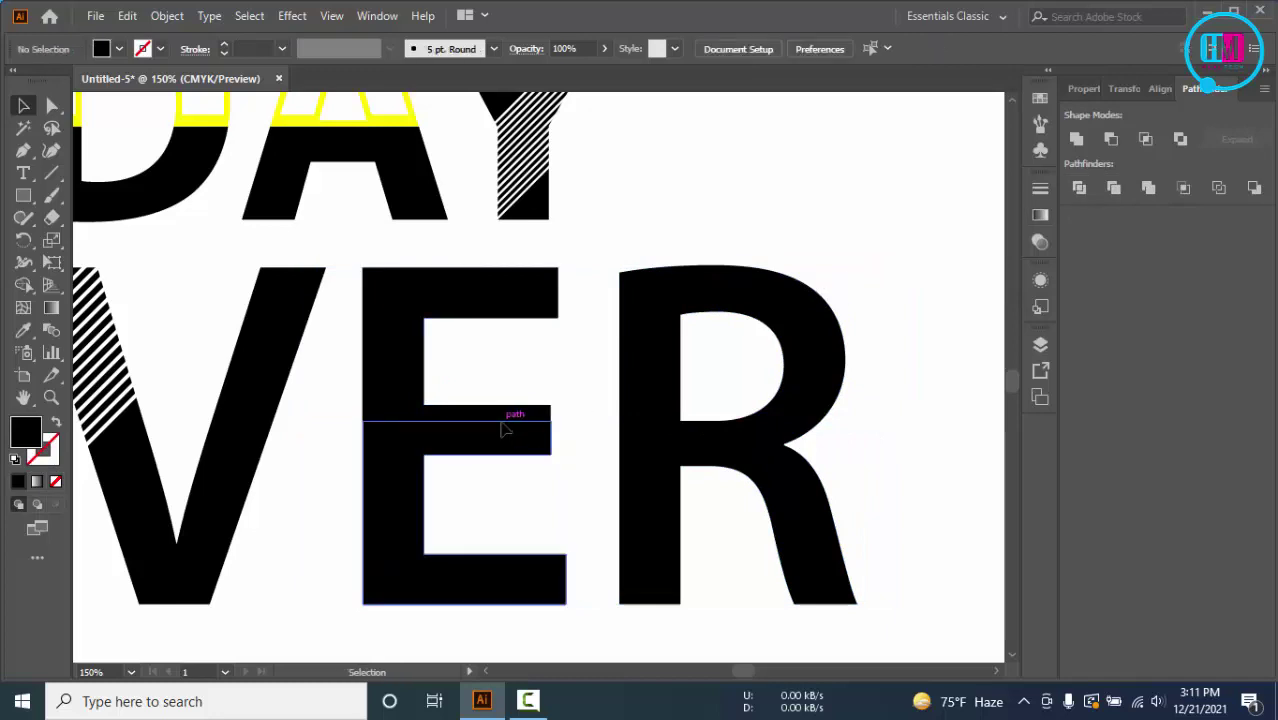
Step: Select the divided E of EVER, open the Transparency panel, and deselect the letter
click(505, 422)
click(859, 206)
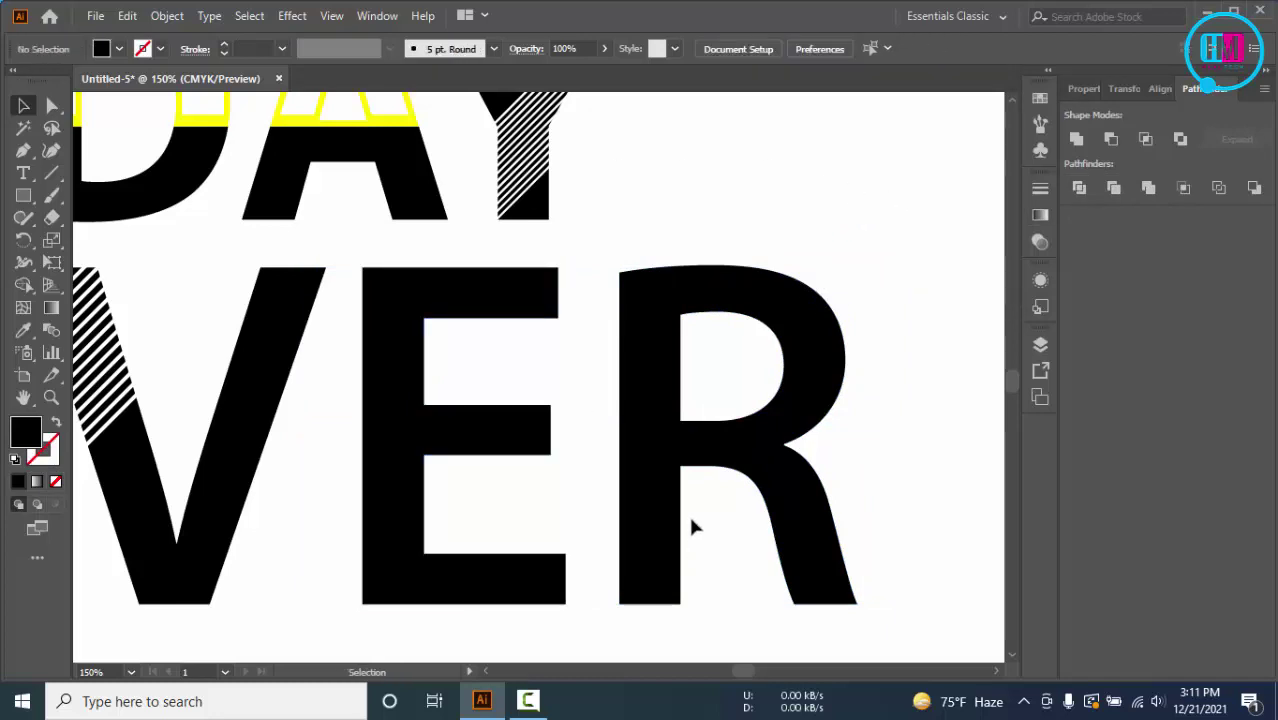
click(840, 332)
click(530, 425)
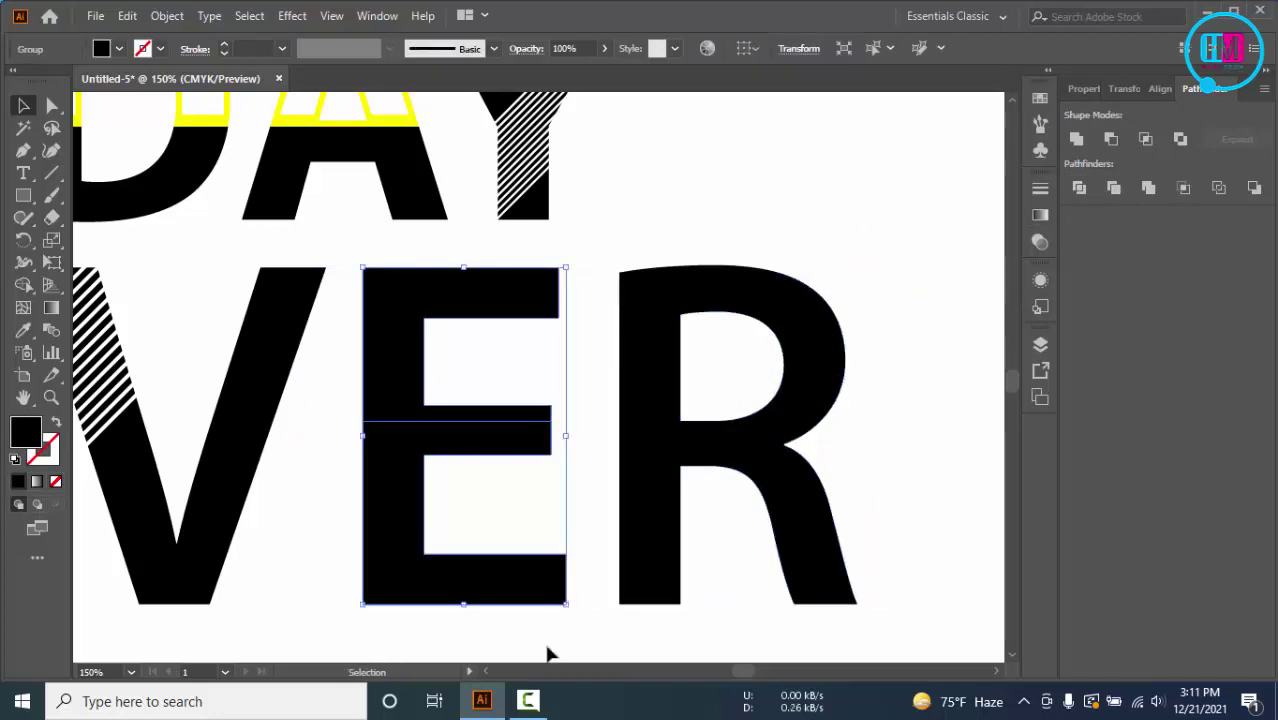
click(378, 16)
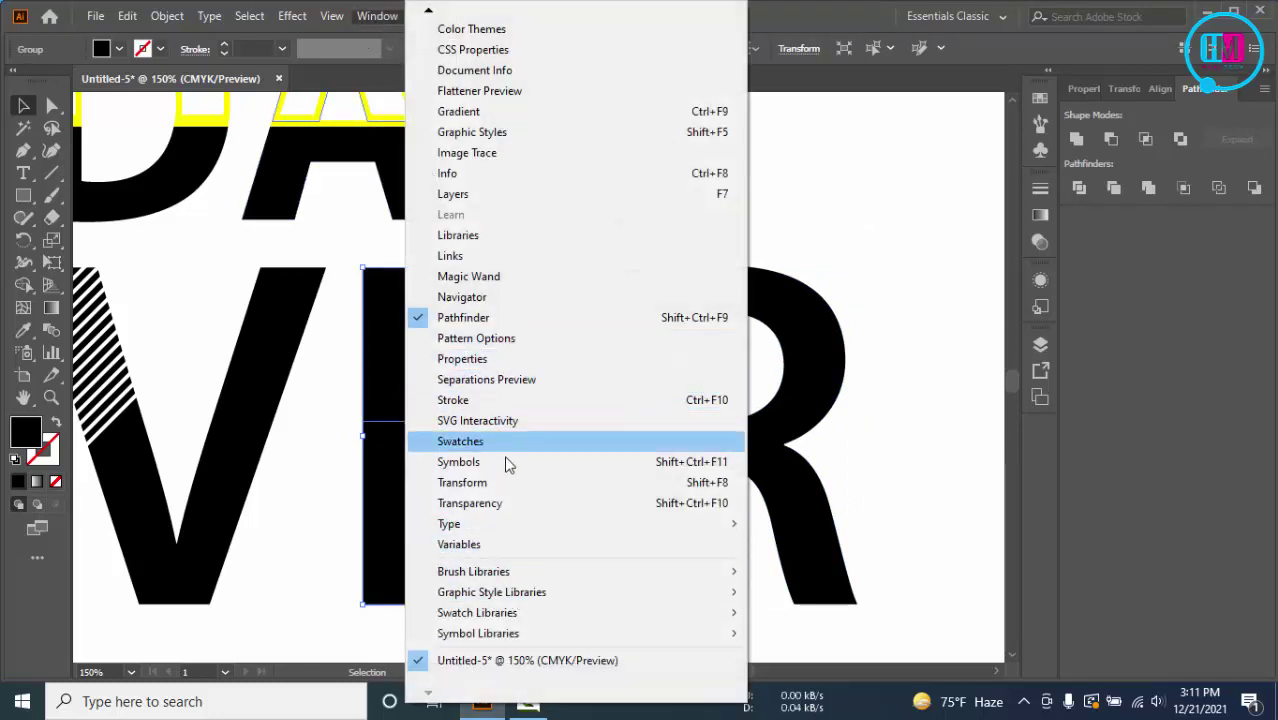
click(490, 503)
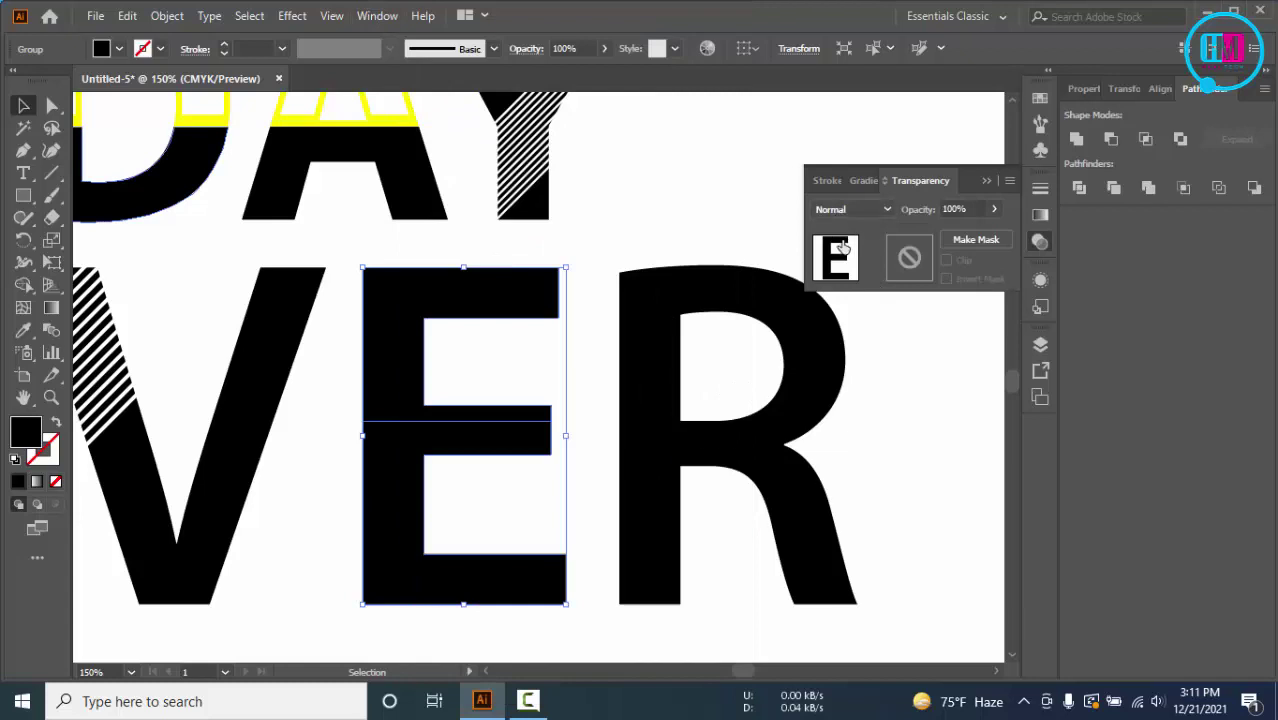
click(698, 181)
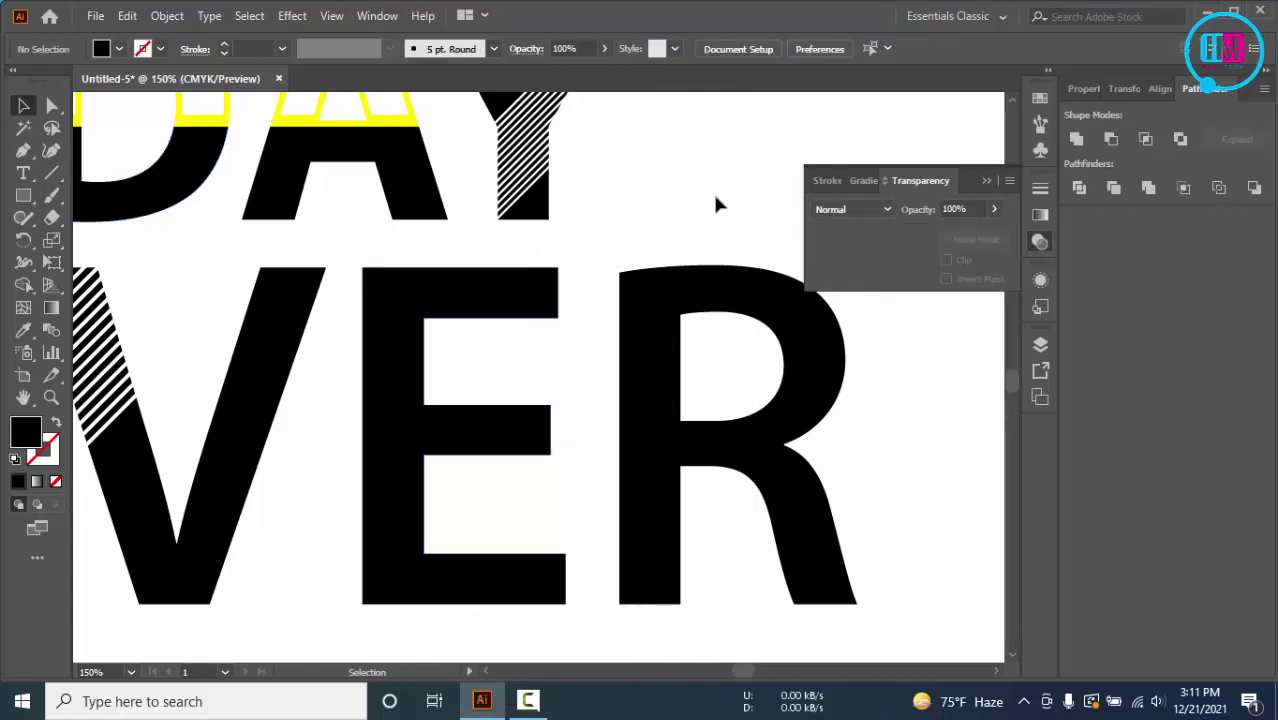
Step: Group the last E and R of EVER together and deselect them
scroll(712, 191, down, 2)
drag(912, 351, 655, 355)
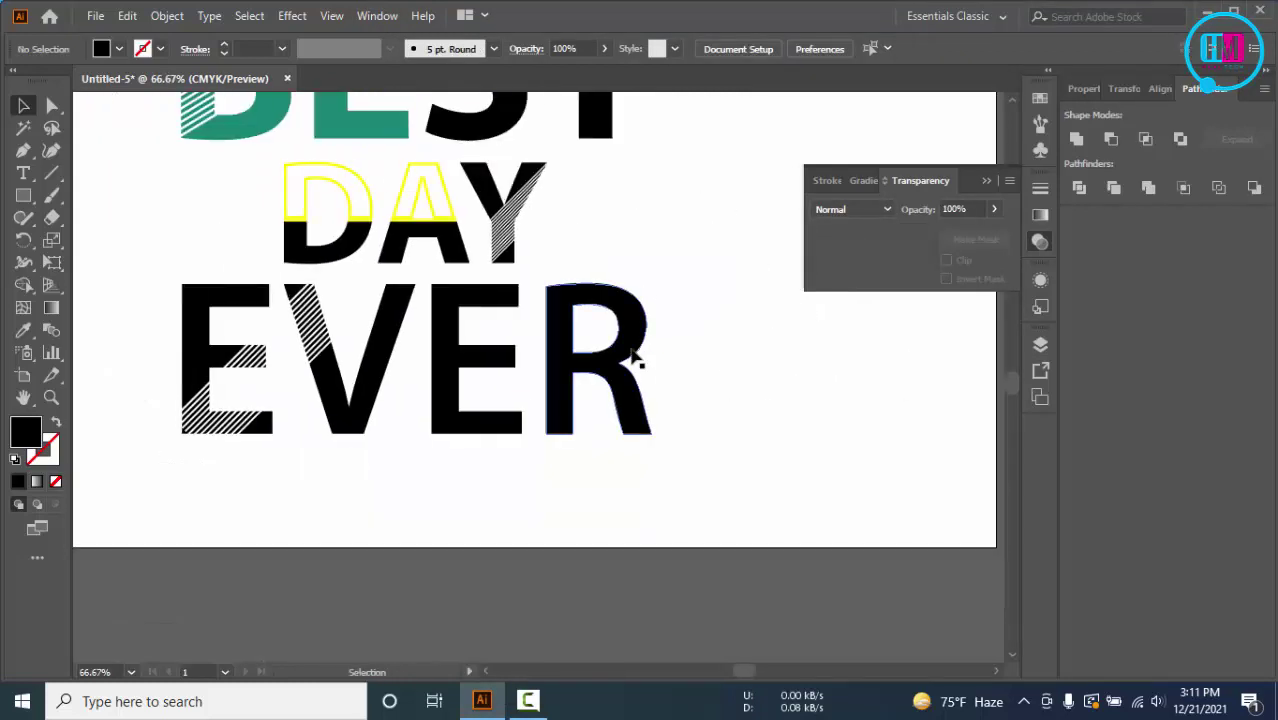
click(633, 362)
click(706, 341)
click(636, 312)
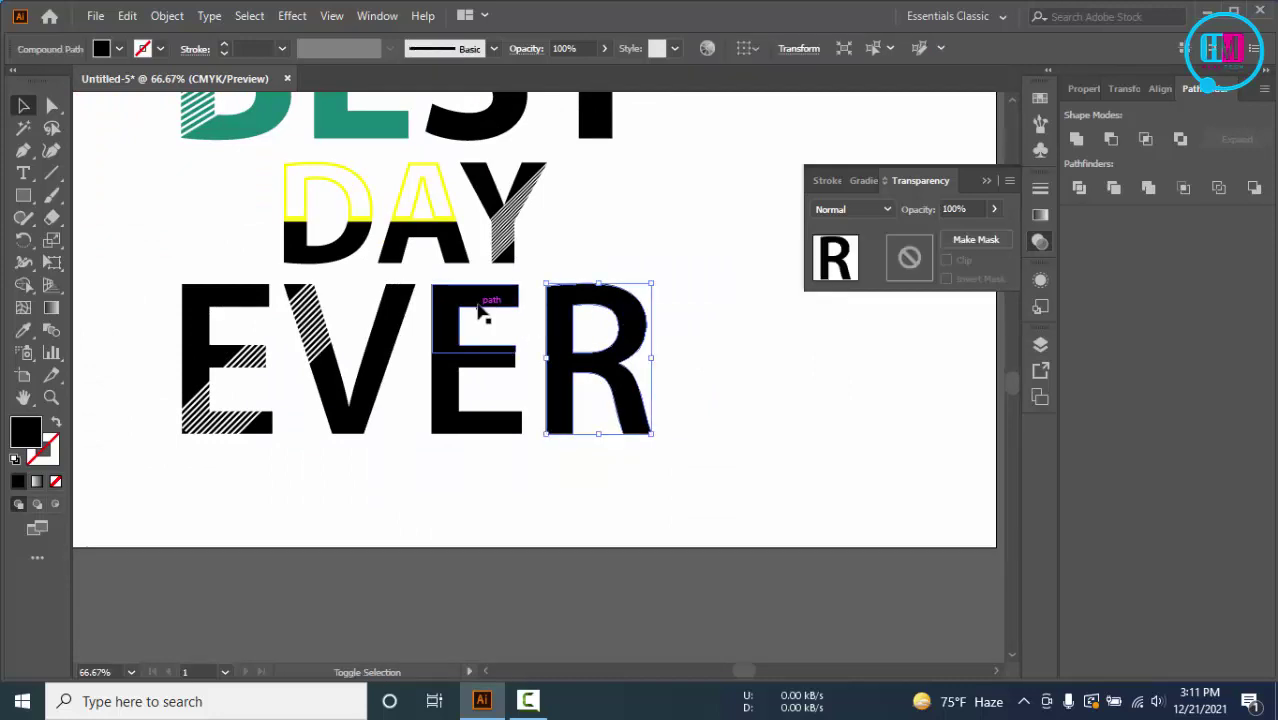
shift+click(485, 300)
key(ctrl+g)
click(755, 428)
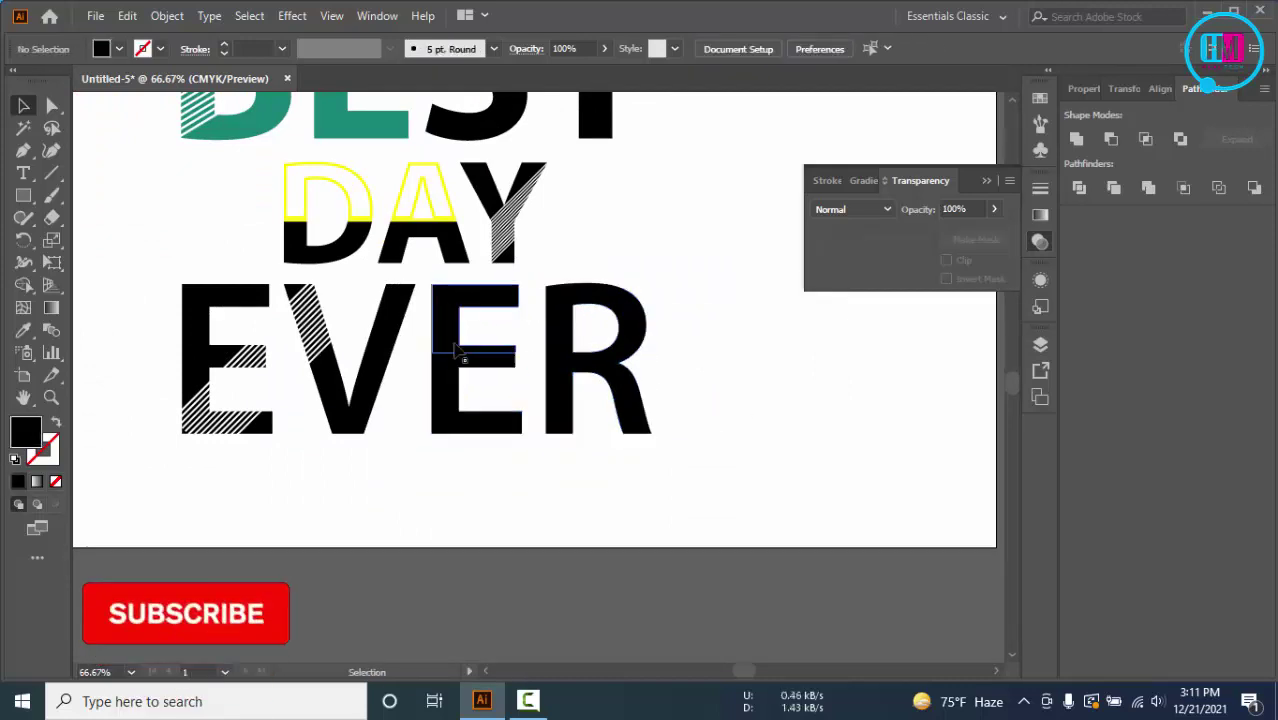
Step: Ungroup the last E and R of EVER and deselect them
scroll(485, 362, down, 1)
click(499, 337)
right_click(490, 334)
click(587, 490)
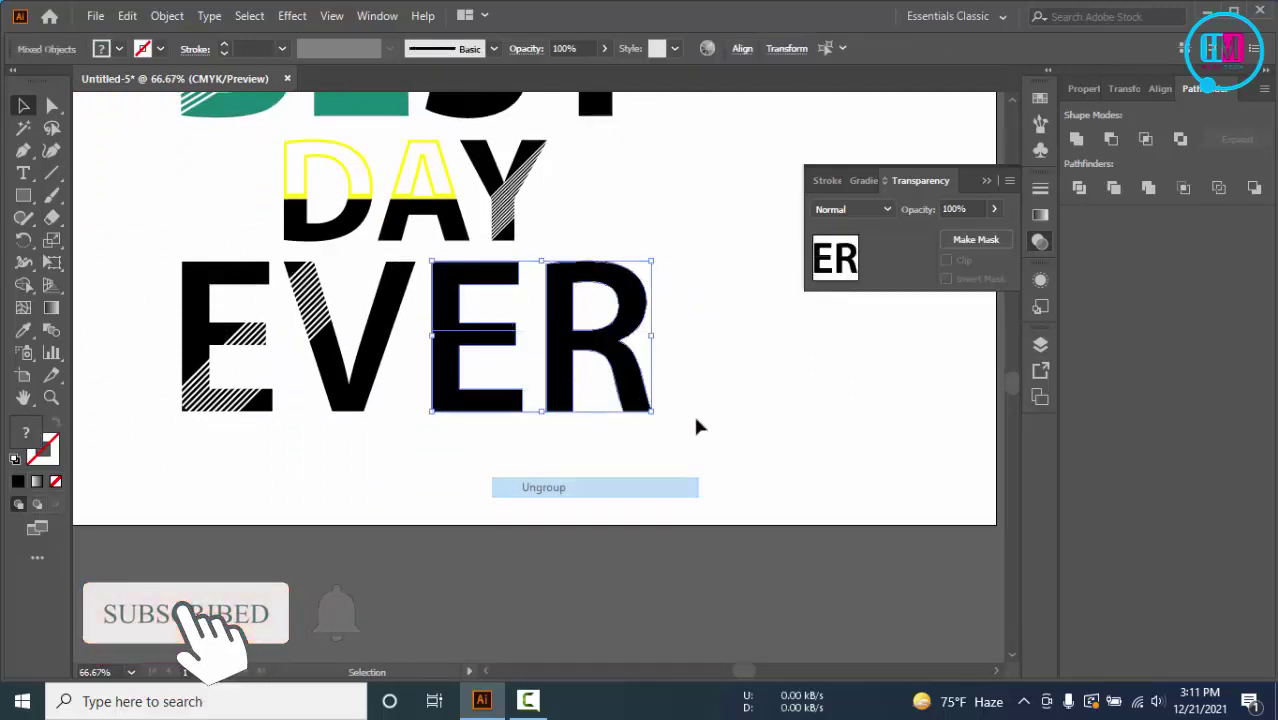
click(693, 422)
click(592, 346)
click(710, 349)
Step: Draw a horizontal line across the last E and R of EVER with a 3 pt yellow stroke
scroll(670, 339, up, 2)
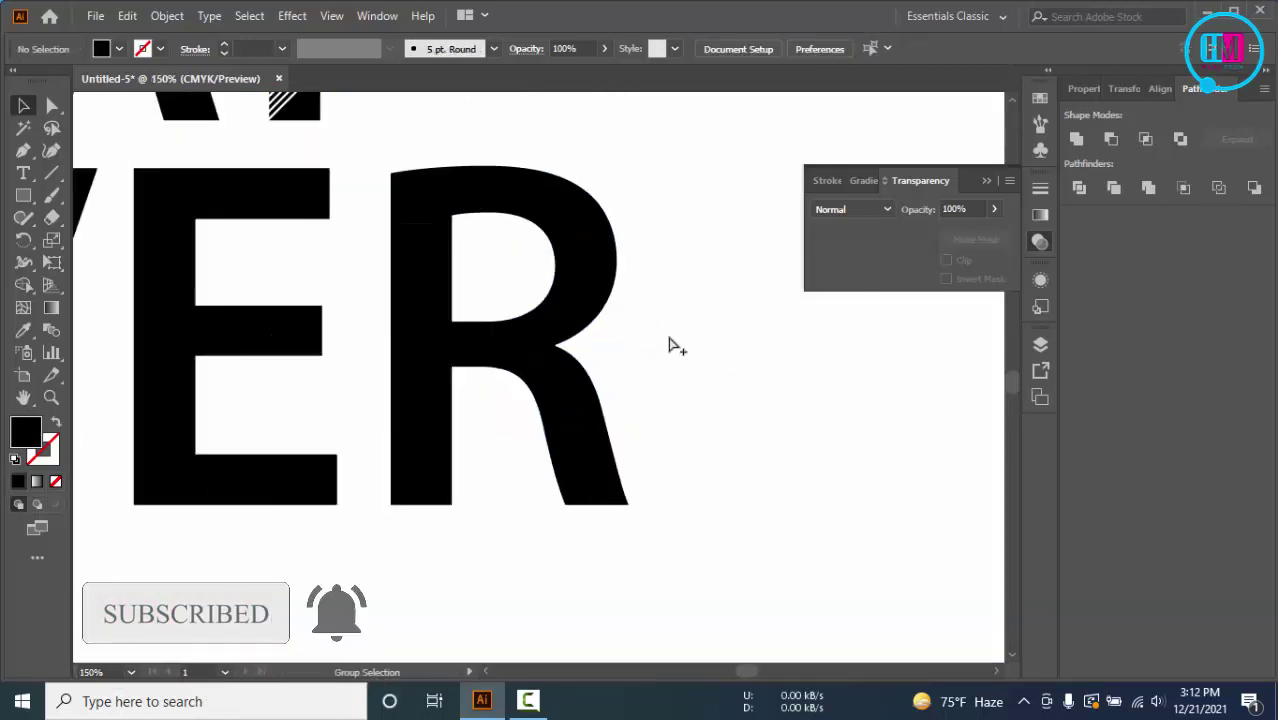
click(556, 344)
click(646, 349)
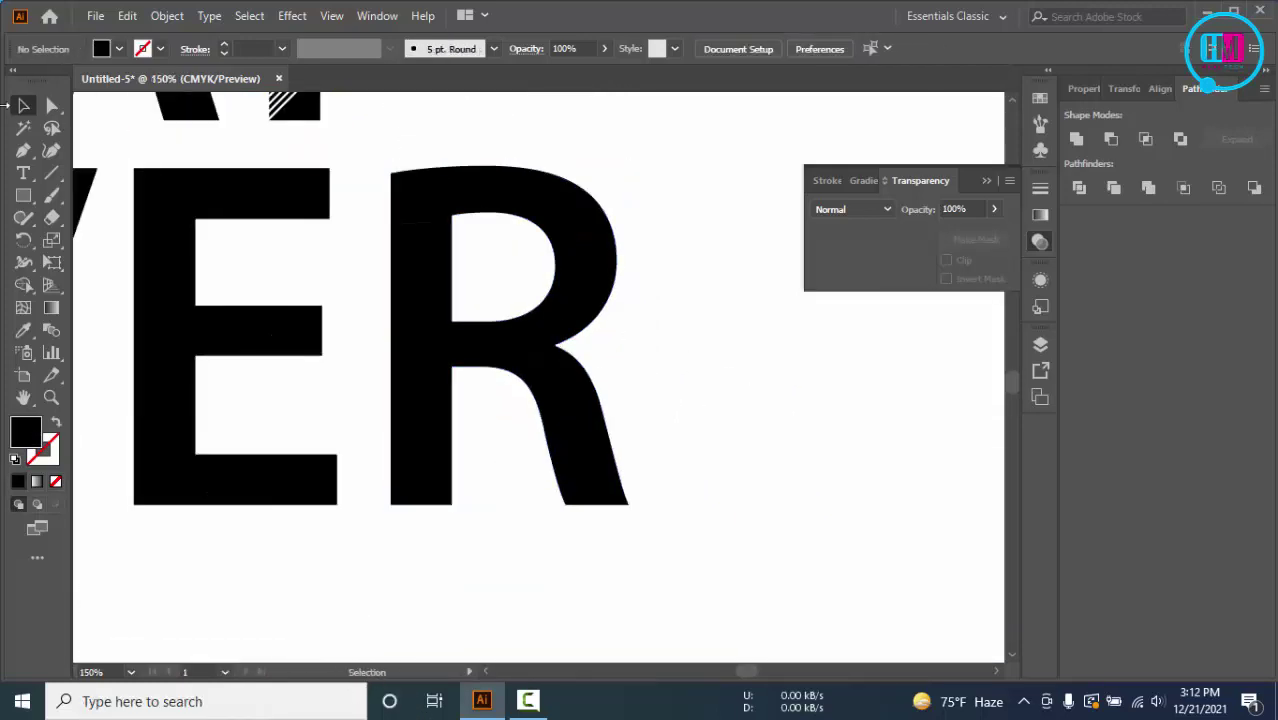
click(46, 177)
drag(108, 321, 666, 321)
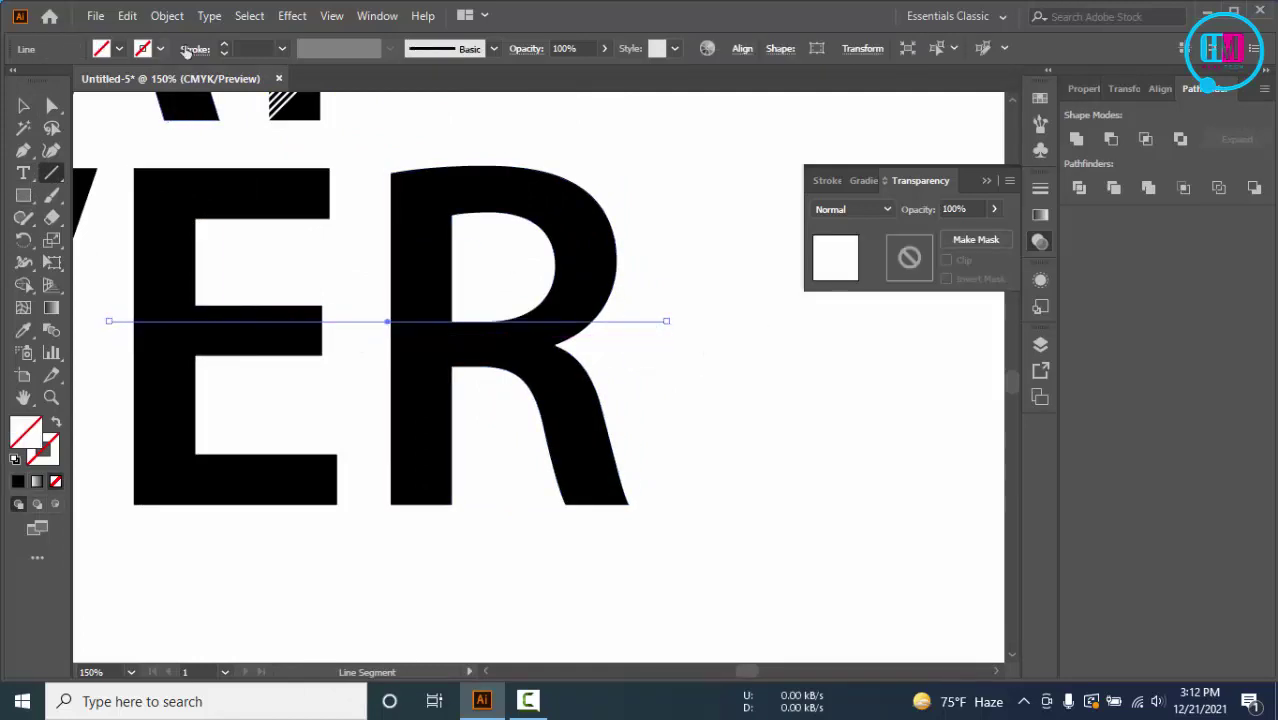
click(246, 49)
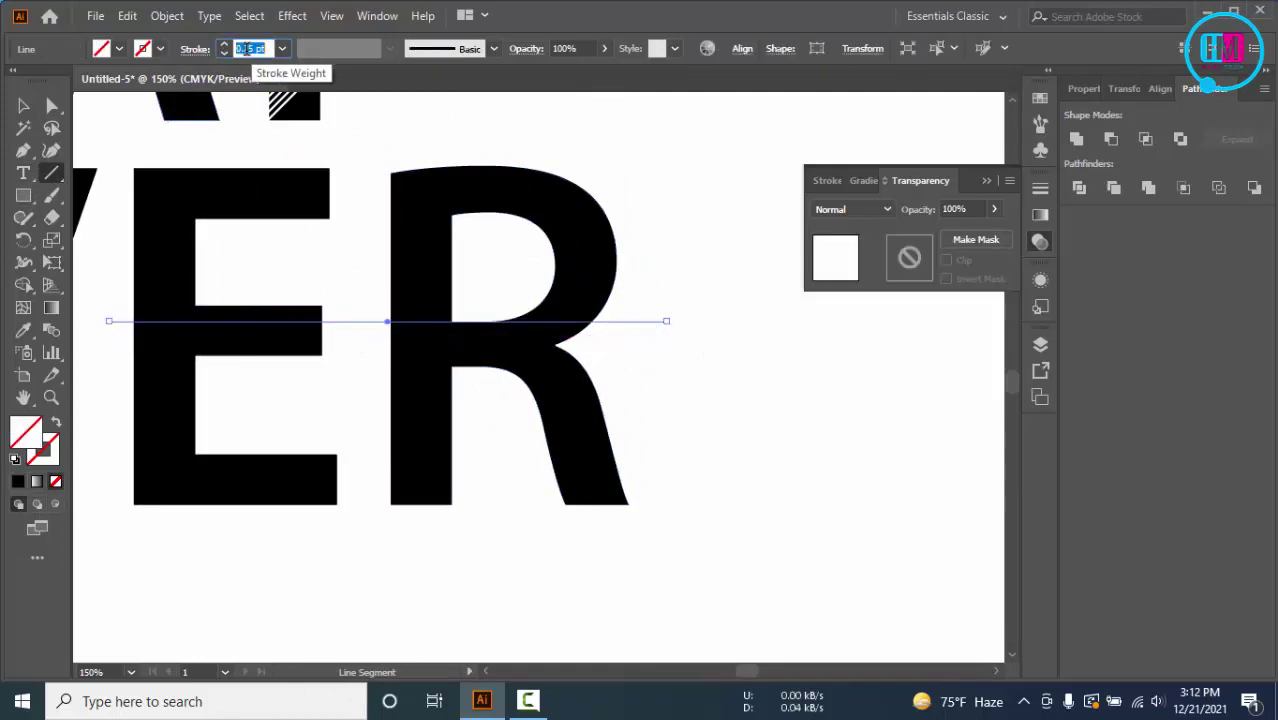
text(2)
key(Return)
key(Up)
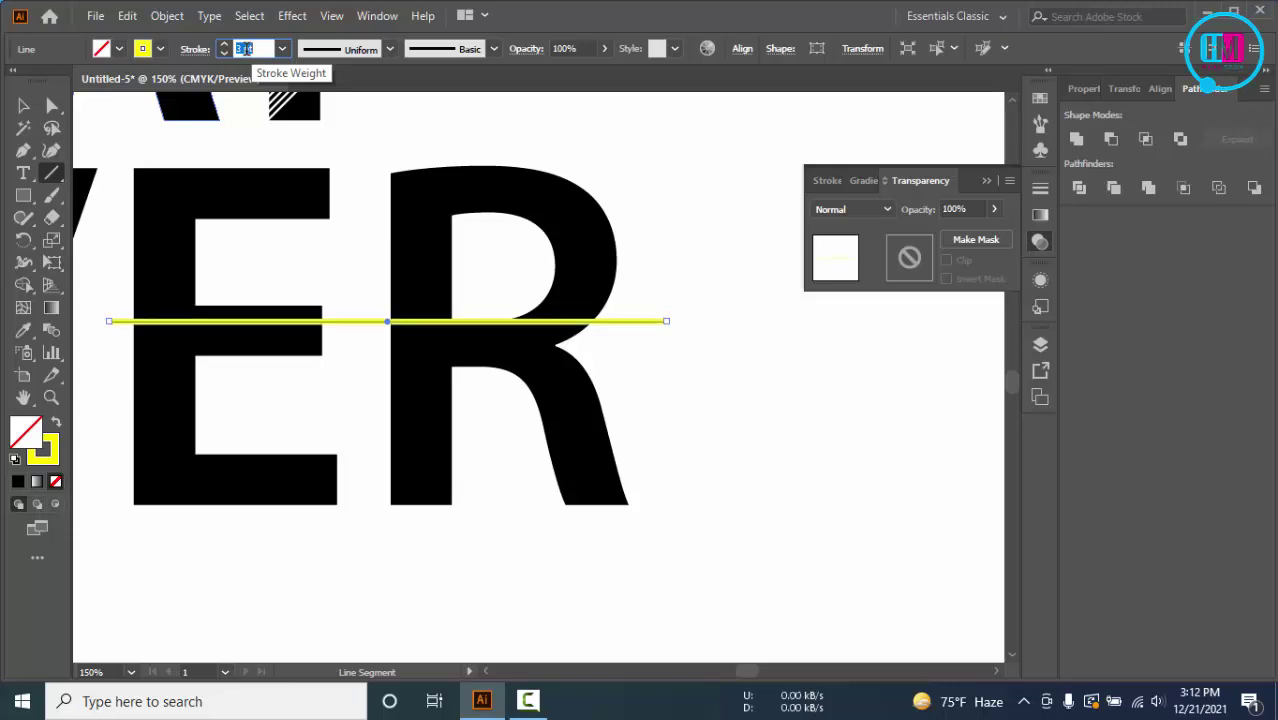
Step: Expand the yellow line's fill and stroke, and move it slightly down to just above the notch of the R
click(167, 16)
click(275, 224)
click(604, 456)
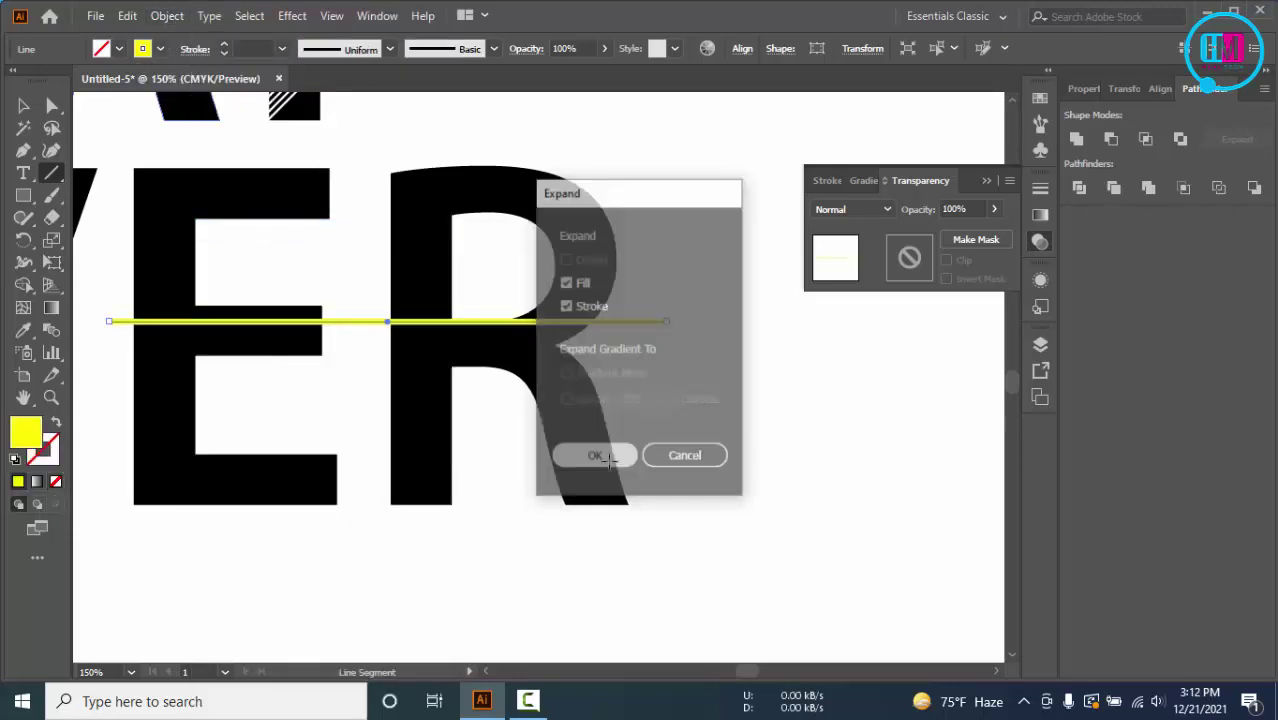
key(v)
click(739, 441)
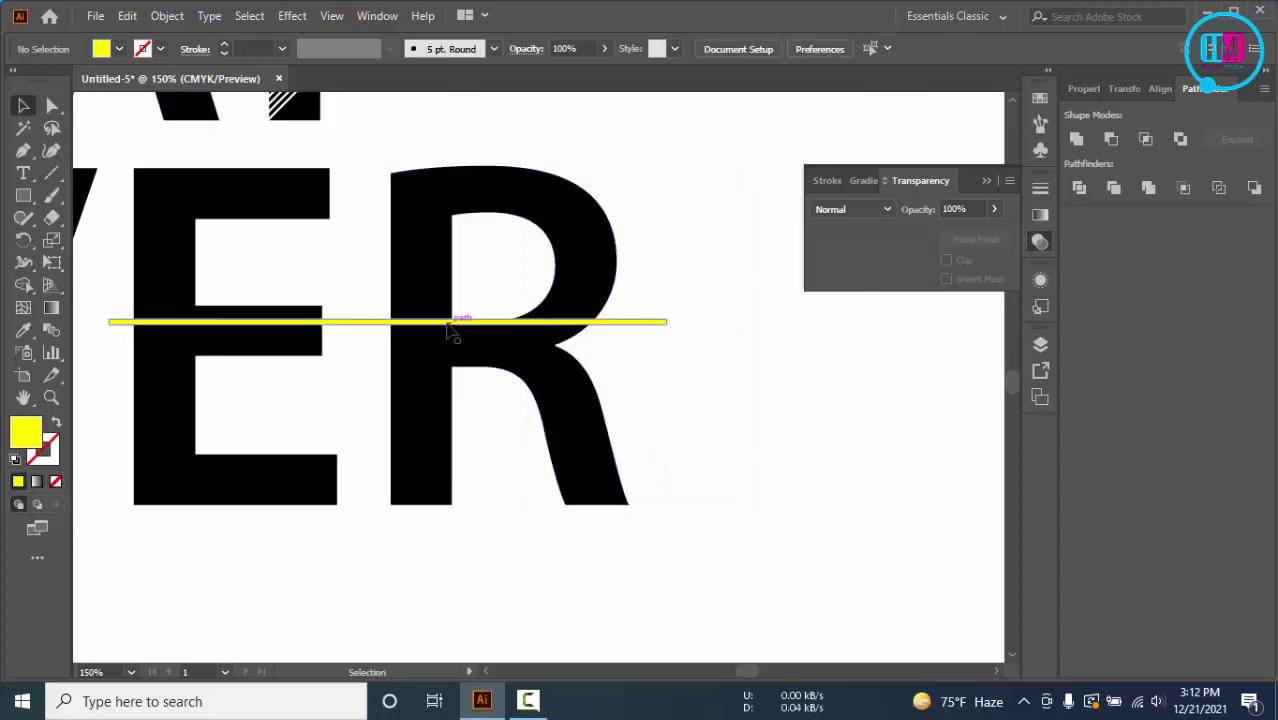
drag(447, 324, 424, 338)
click(702, 338)
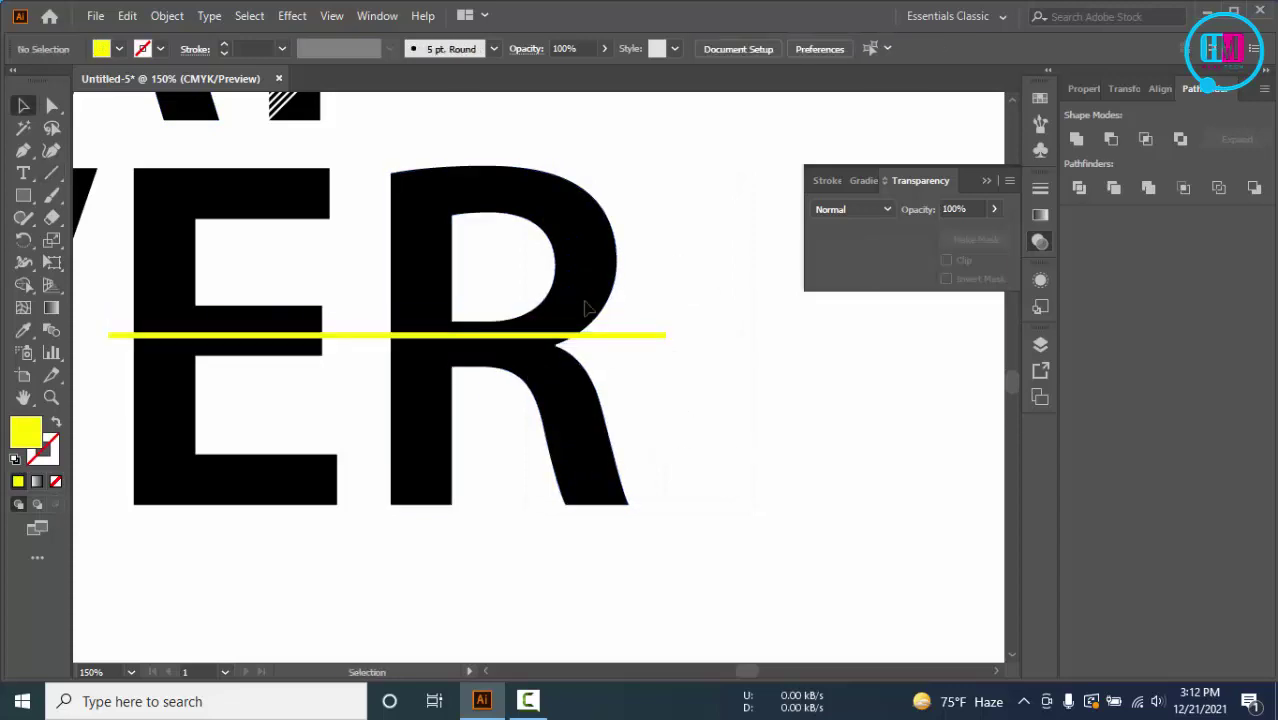
Step: Divide the last E and R of EVER with the yellow line and ungroup the resulting pieces
drag(668, 197, 199, 430)
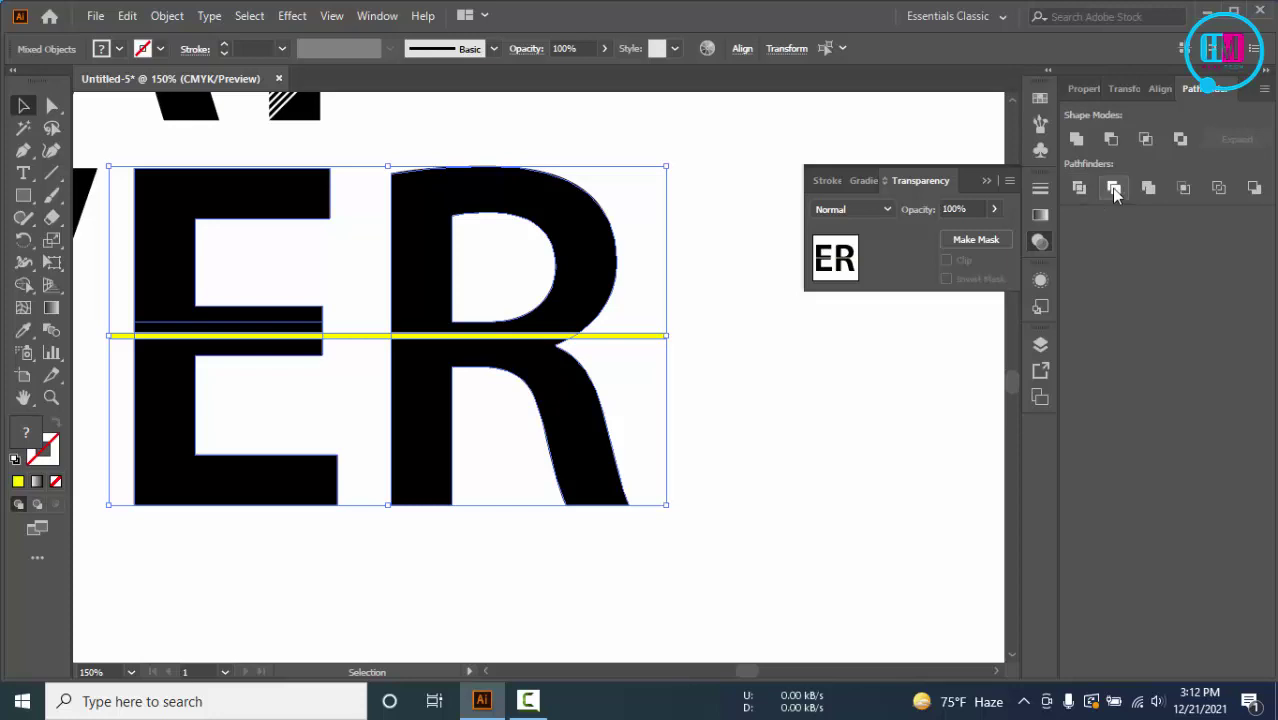
click(1079, 188)
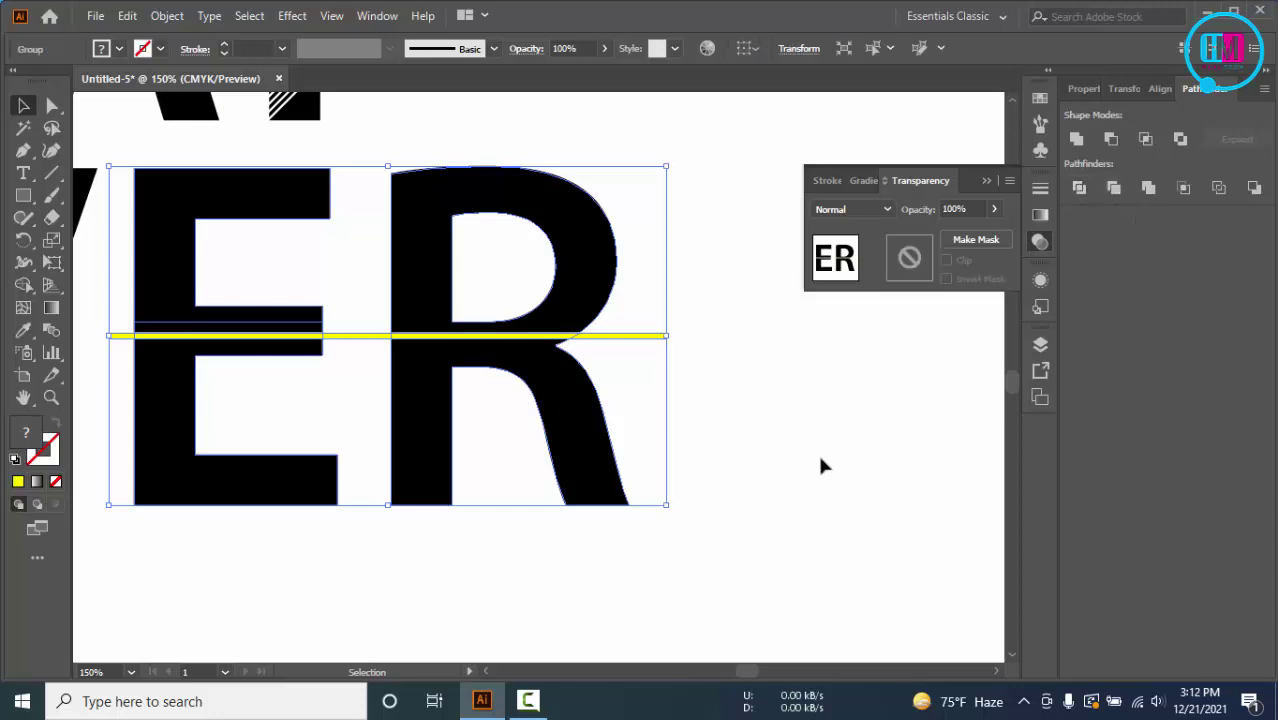
click(842, 328)
click(473, 338)
right_click(473, 338)
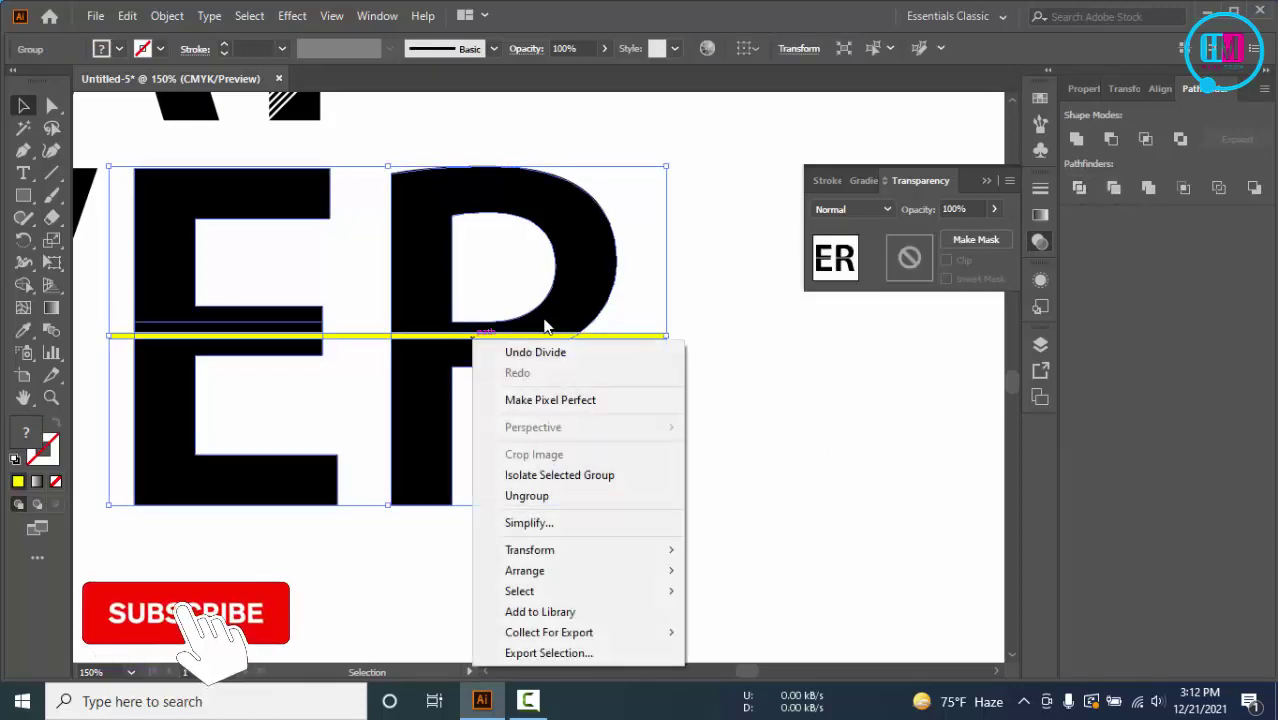
click(643, 492)
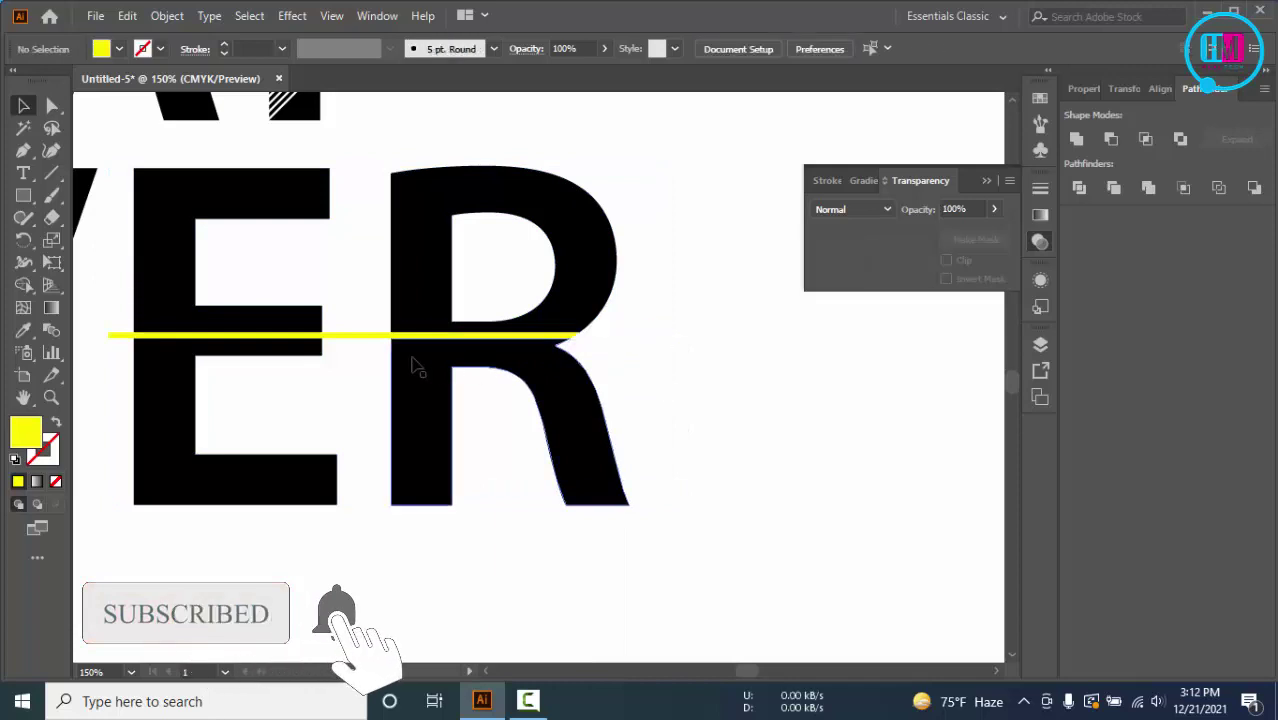
Step: Delete the surplus yellow line pieces between and outside the last E and R of EVER
click(355, 337)
key(Delete)
scroll(354, 337, left, 3)
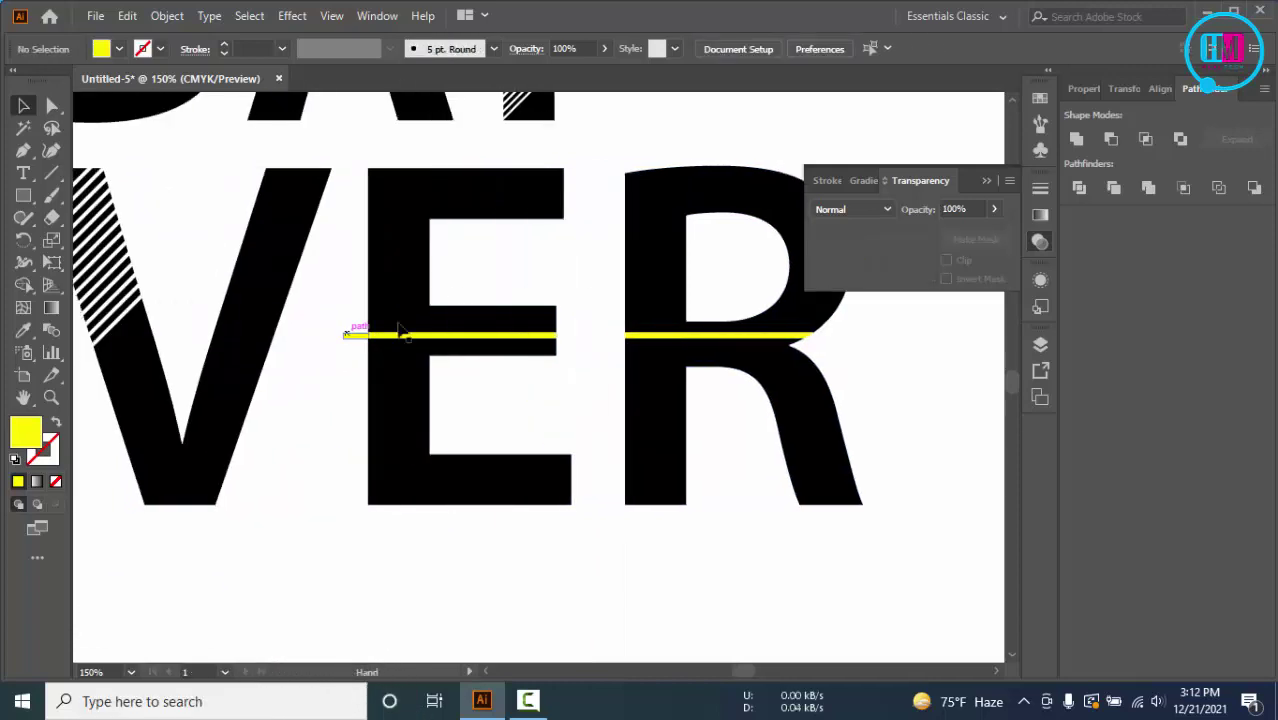
click(347, 338)
key(Delete)
Step: Swap fill and stroke on the upper halves of the last E and R of EVER, and make their outlines yellow
scroll(530, 336, up, 3)
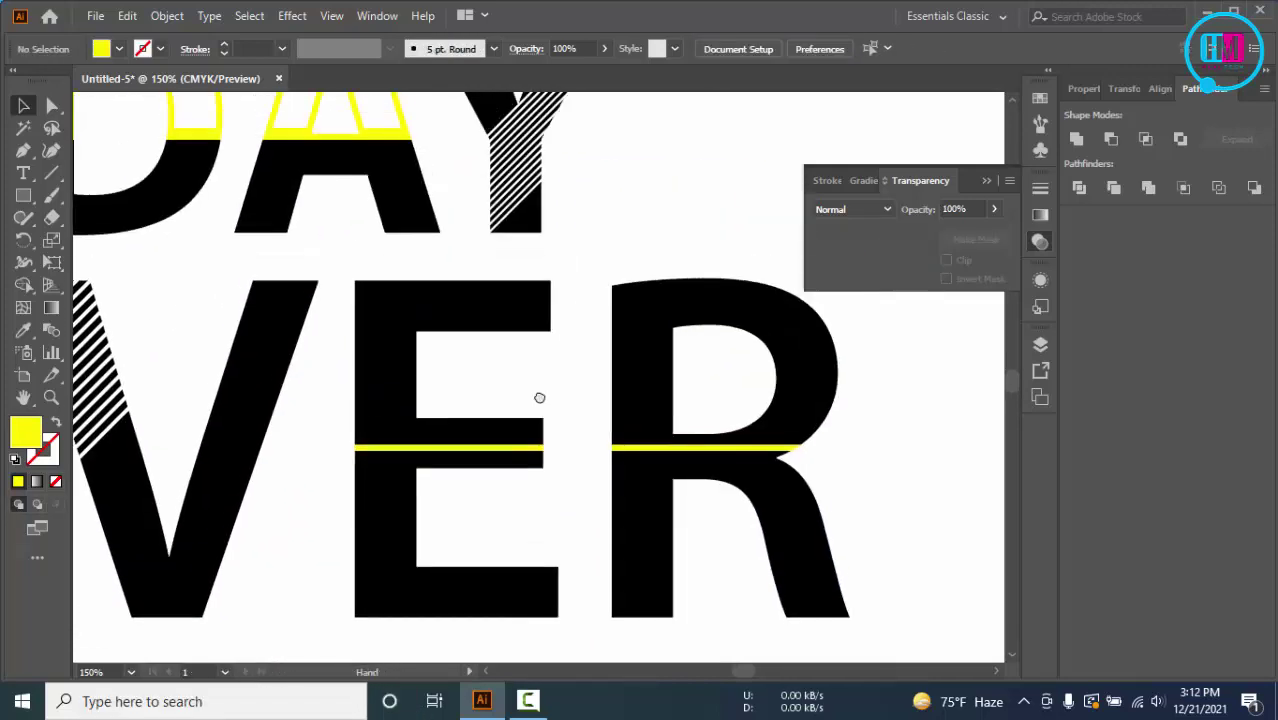
scroll(582, 367, down, 1)
scroll(539, 351, up, 1)
scroll(539, 351, down, 1)
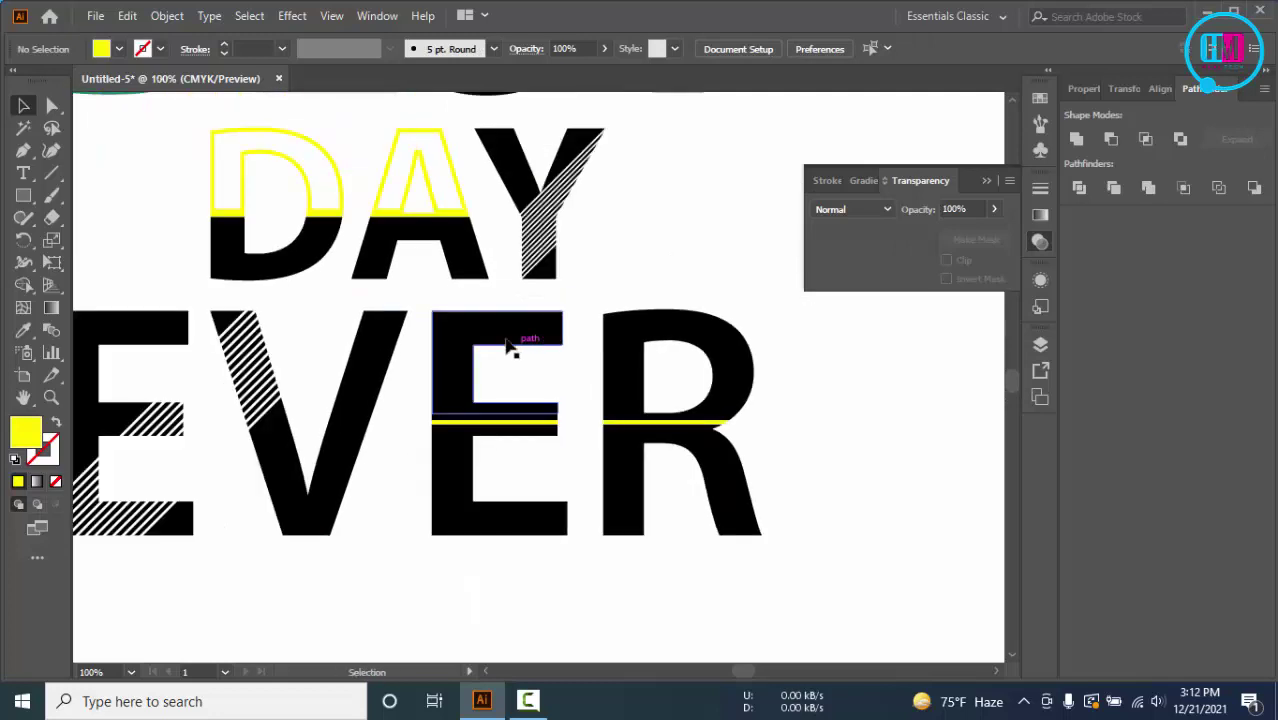
click(509, 343)
shift+click(632, 340)
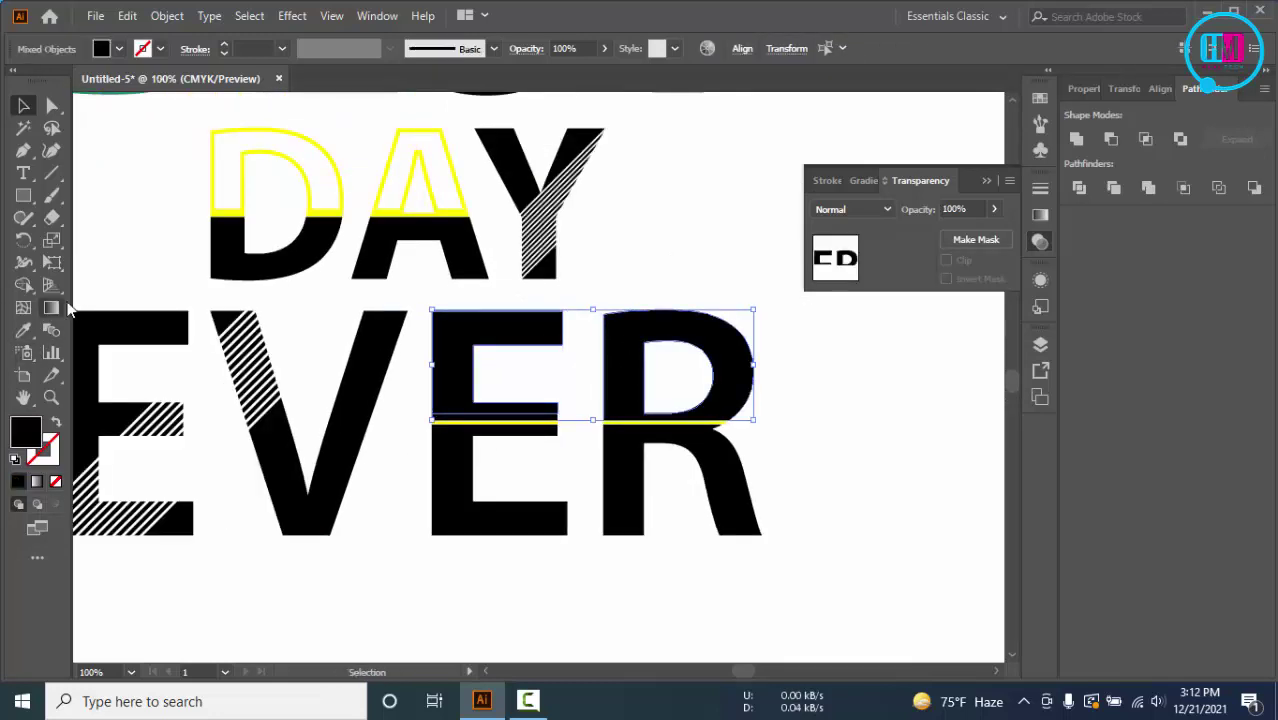
click(55, 422)
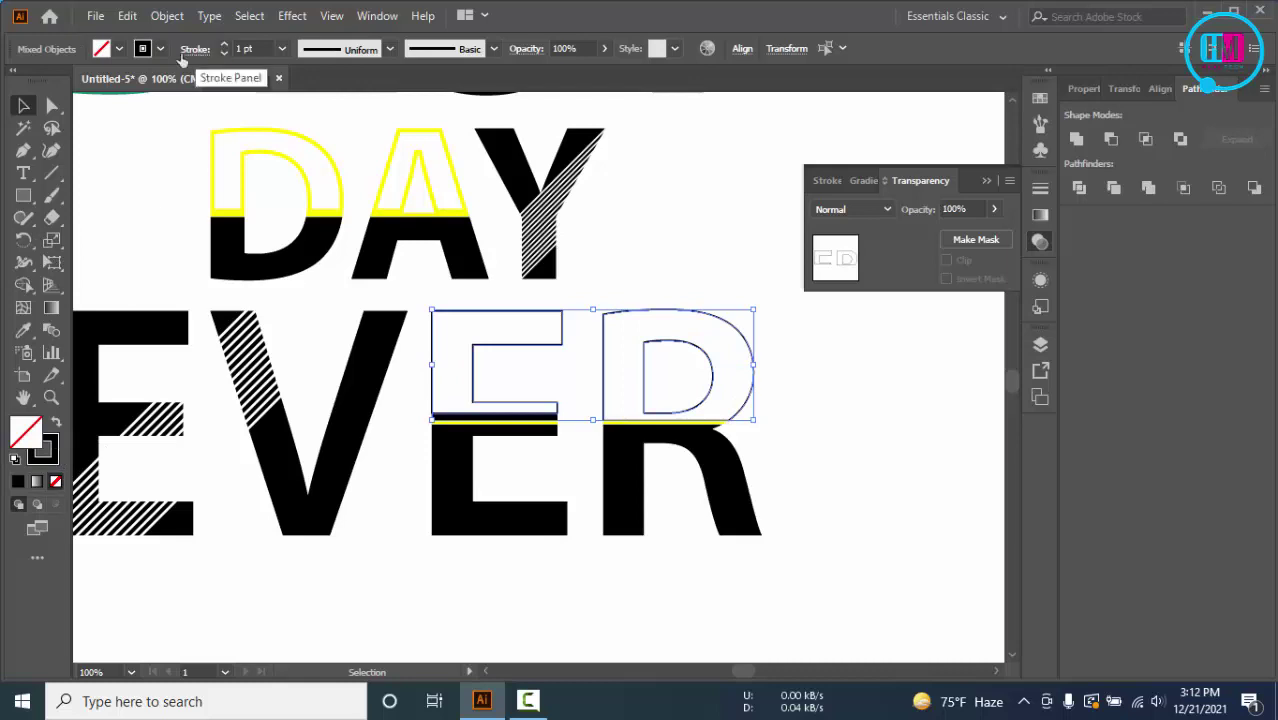
click(161, 50)
click(78, 82)
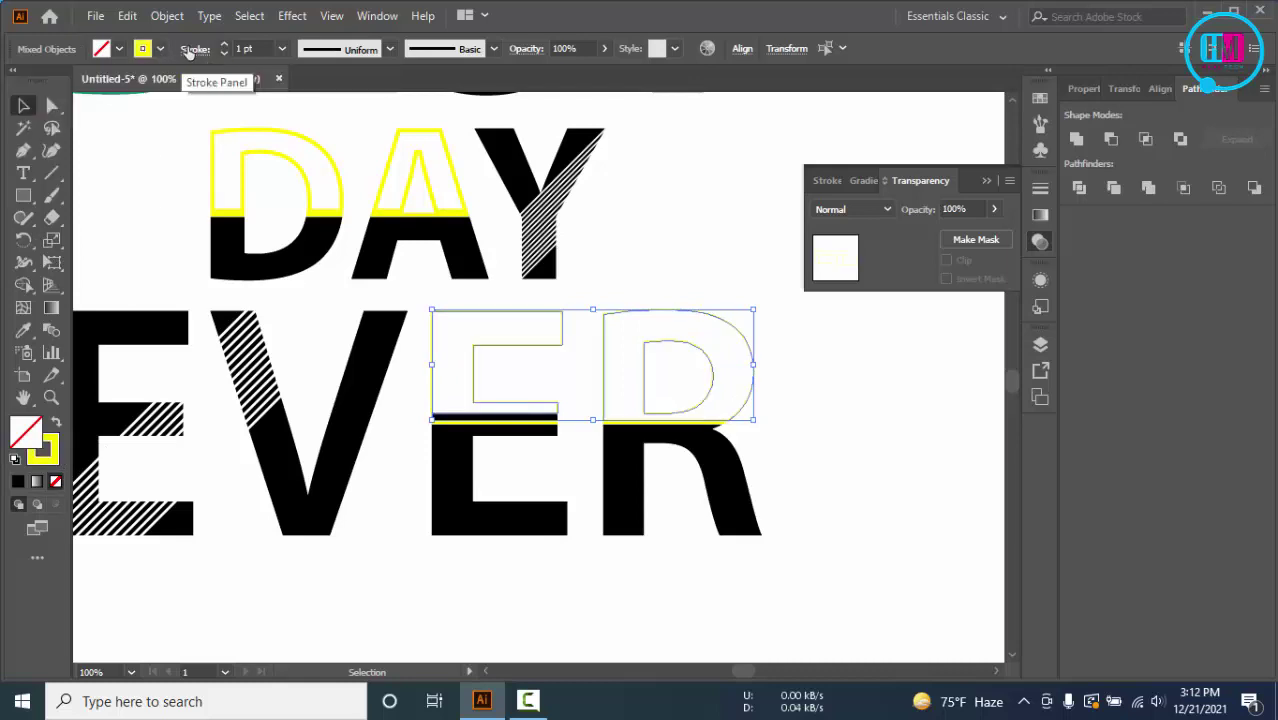
Step: Align the yellow outlines of the upper E and R to the inside, set their weight to 3 pt, and deselect
click(195, 49)
click(93, 147)
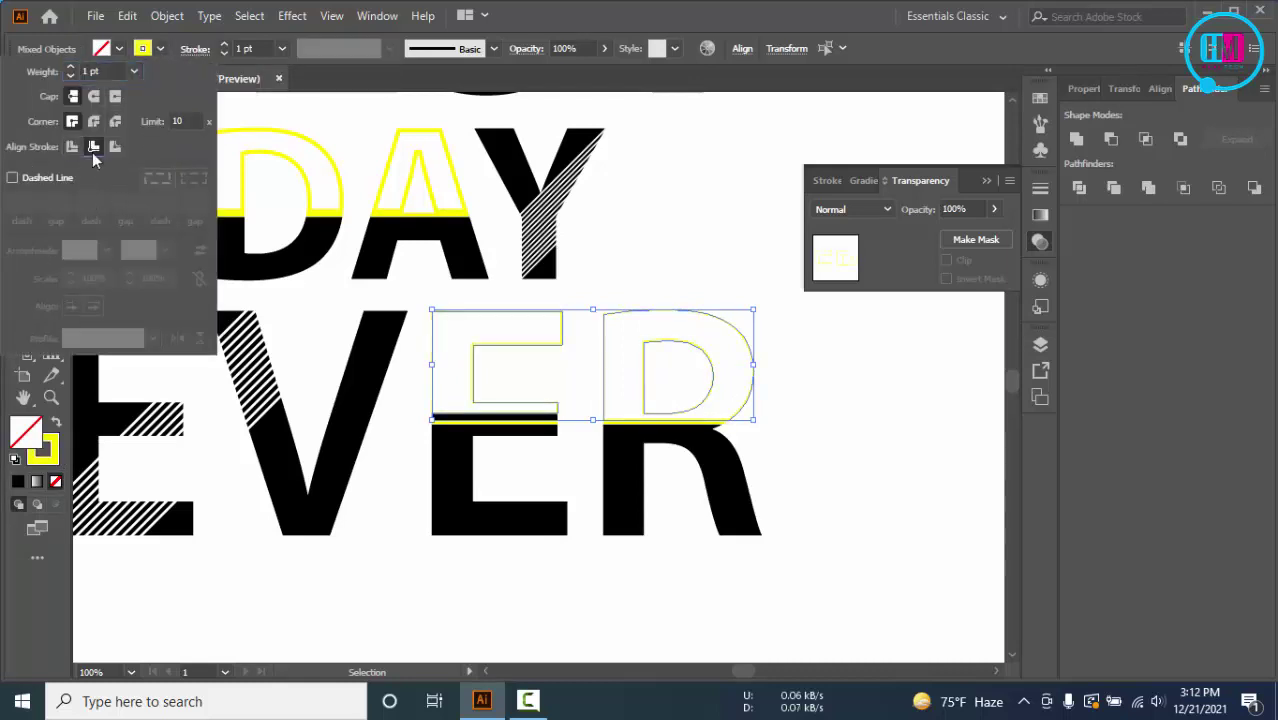
click(264, 47)
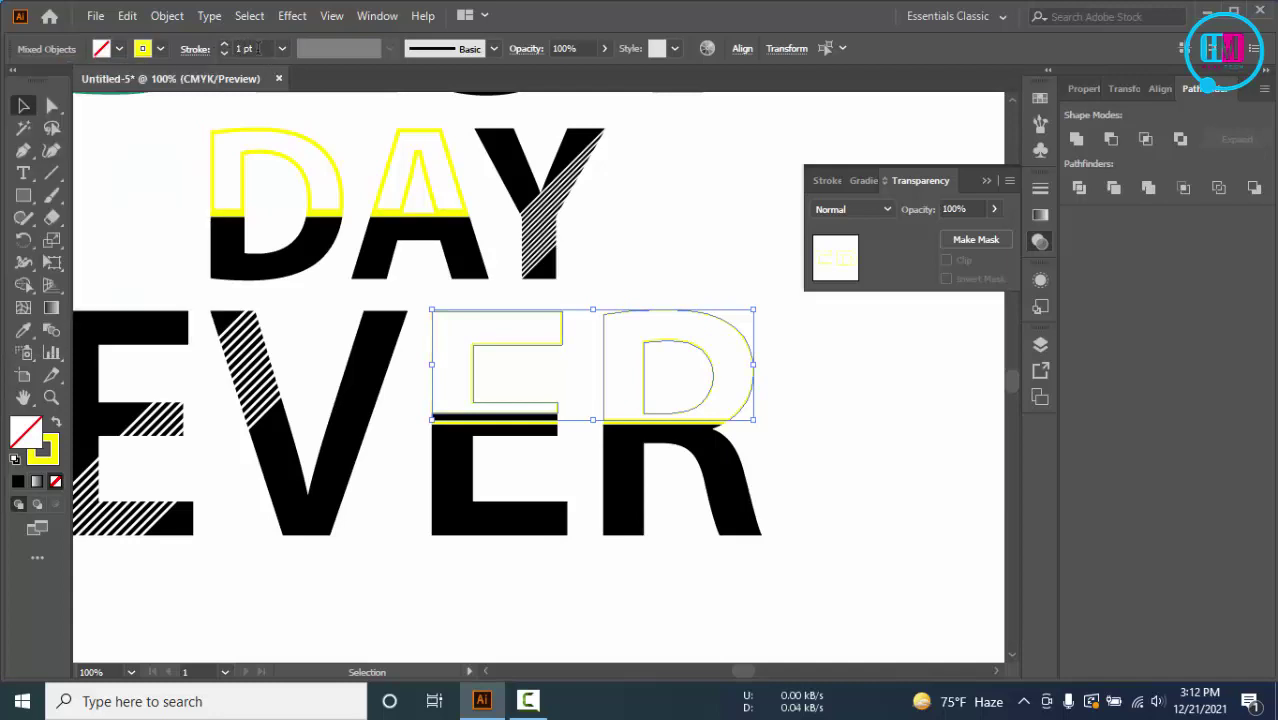
drag(258, 48, 208, 57)
key(Up)
key(Up)
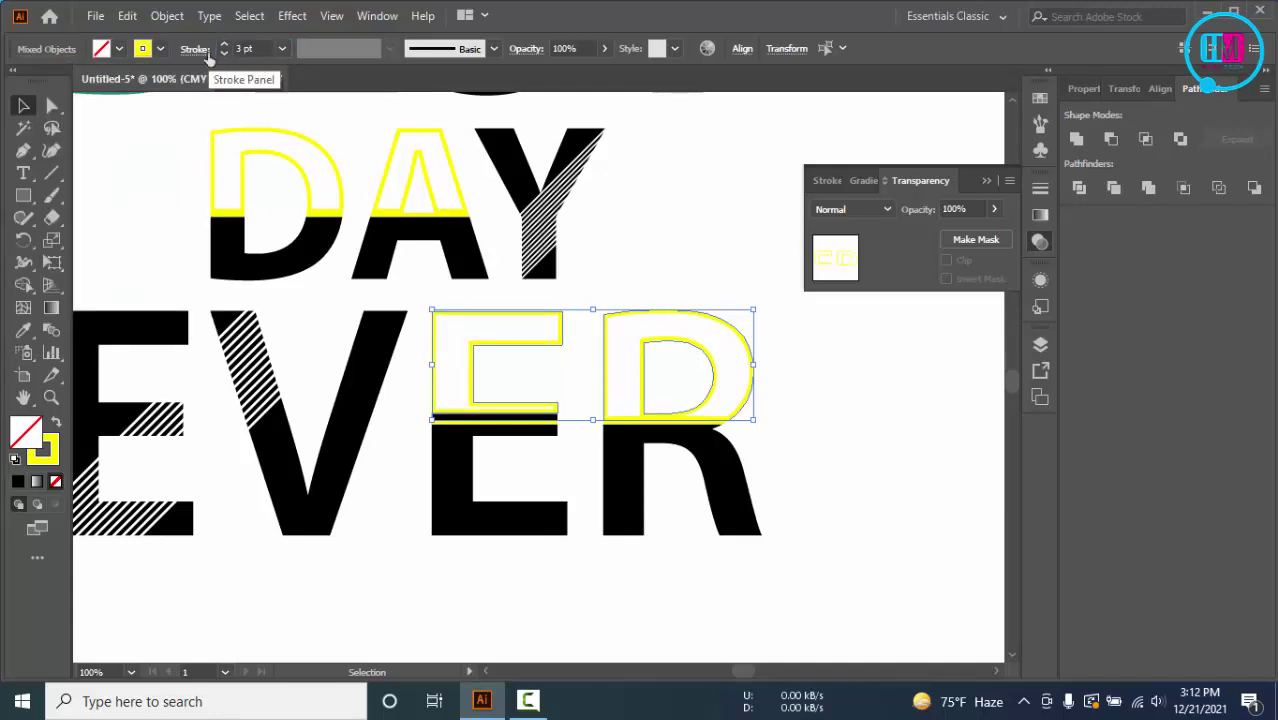
click(633, 231)
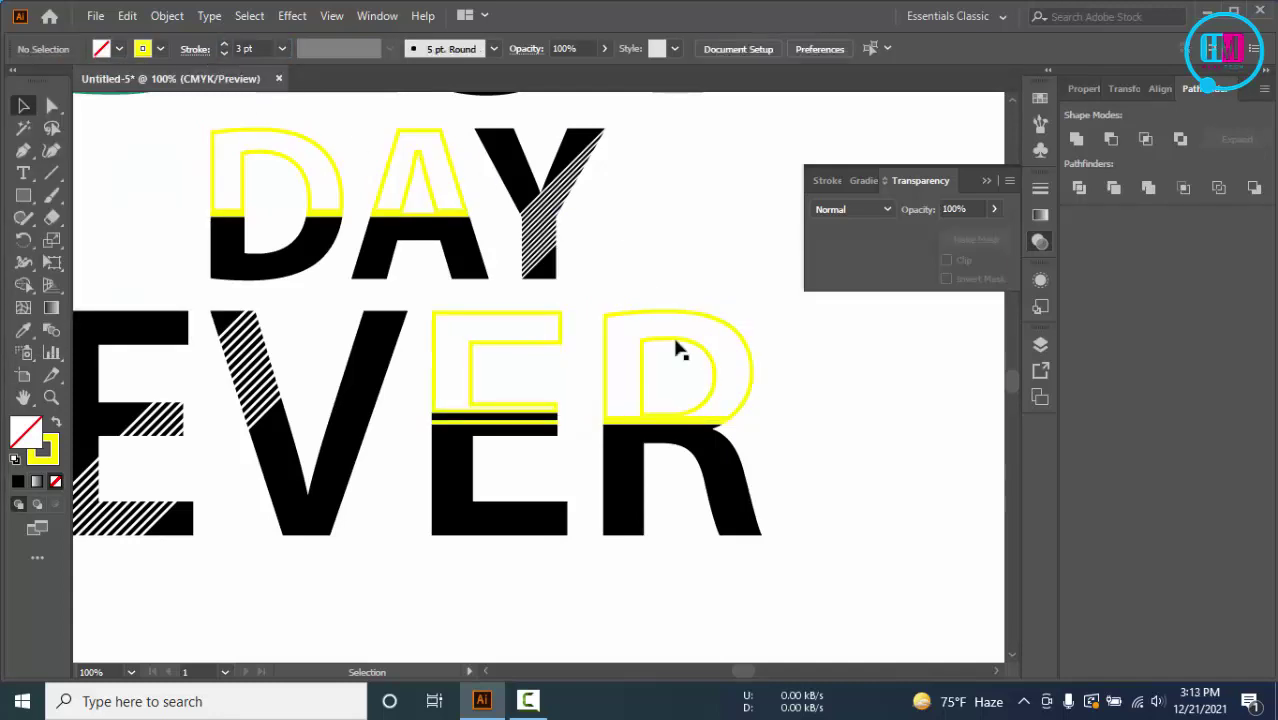
Step: Recolor the yellow strips across the last E and R of EVER with the black of the R's lower half
click(518, 423)
scroll(736, 432, up, 2)
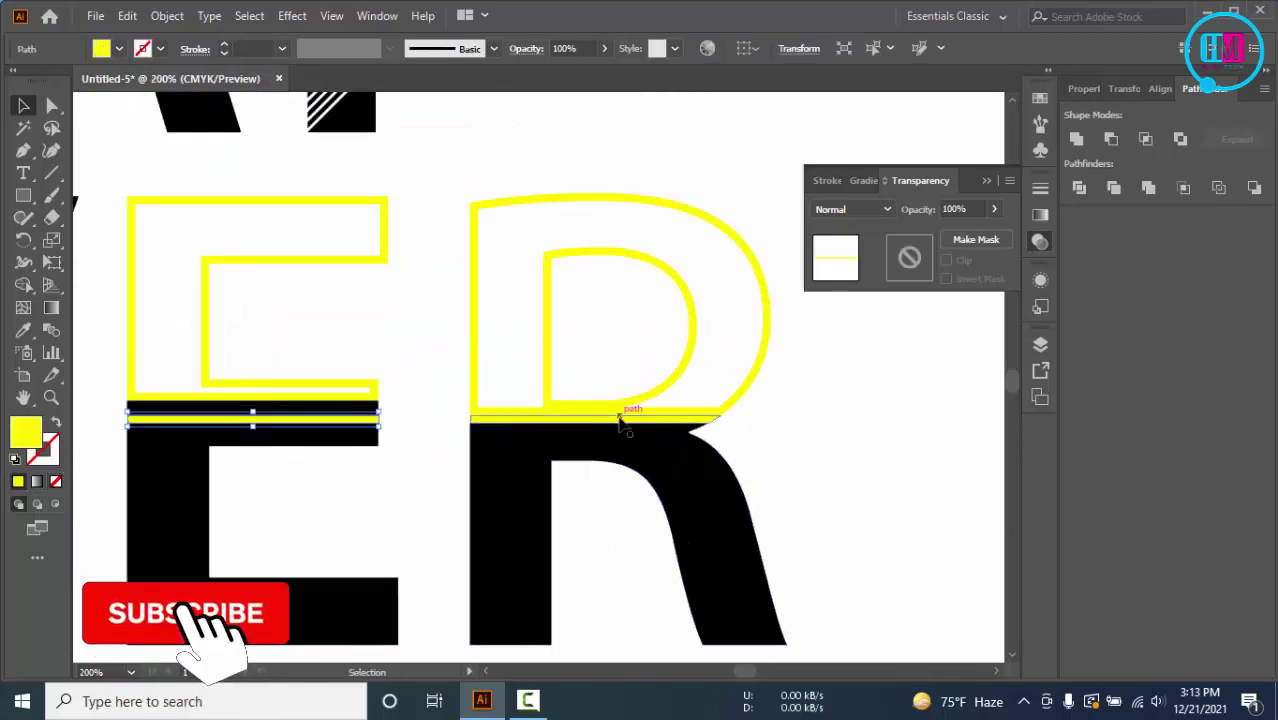
click(622, 419)
key(i)
click(682, 457)
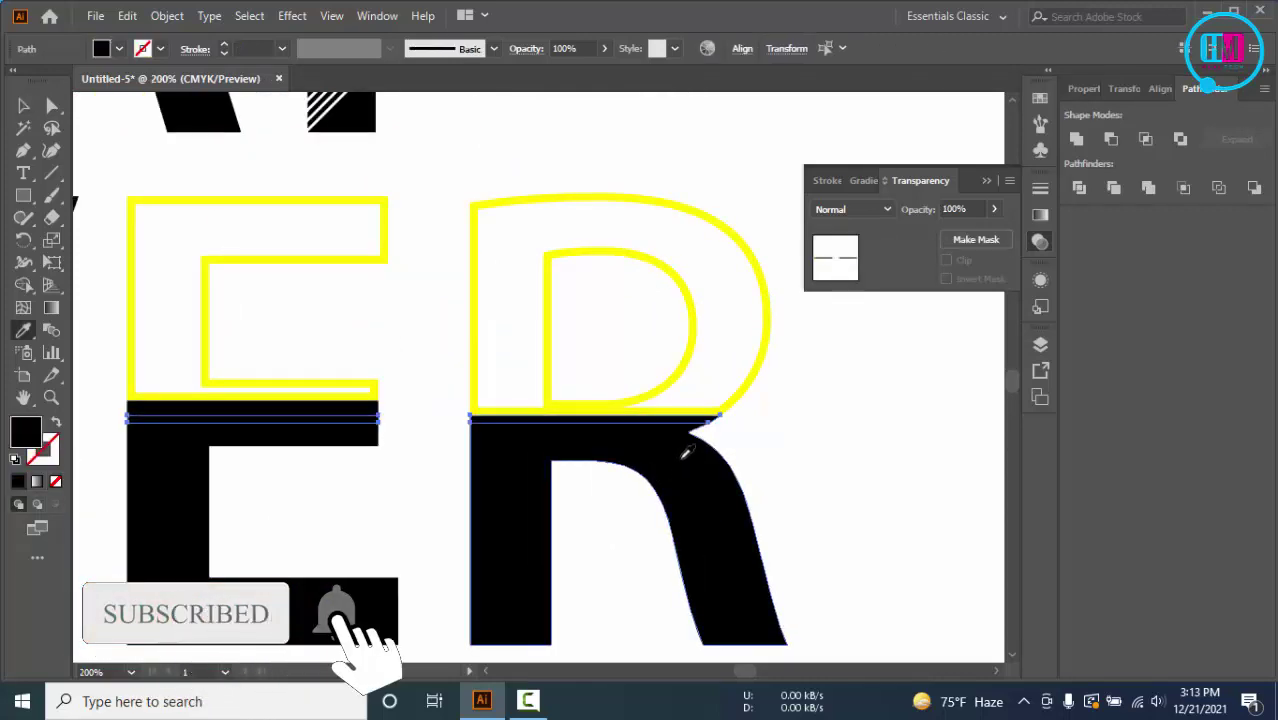
Step: Apply the Pathfinder Trim operation to the black strips together with the lower halves of the last E and R, and deselect
key(v)
shift+click(693, 491)
shift+click(251, 525)
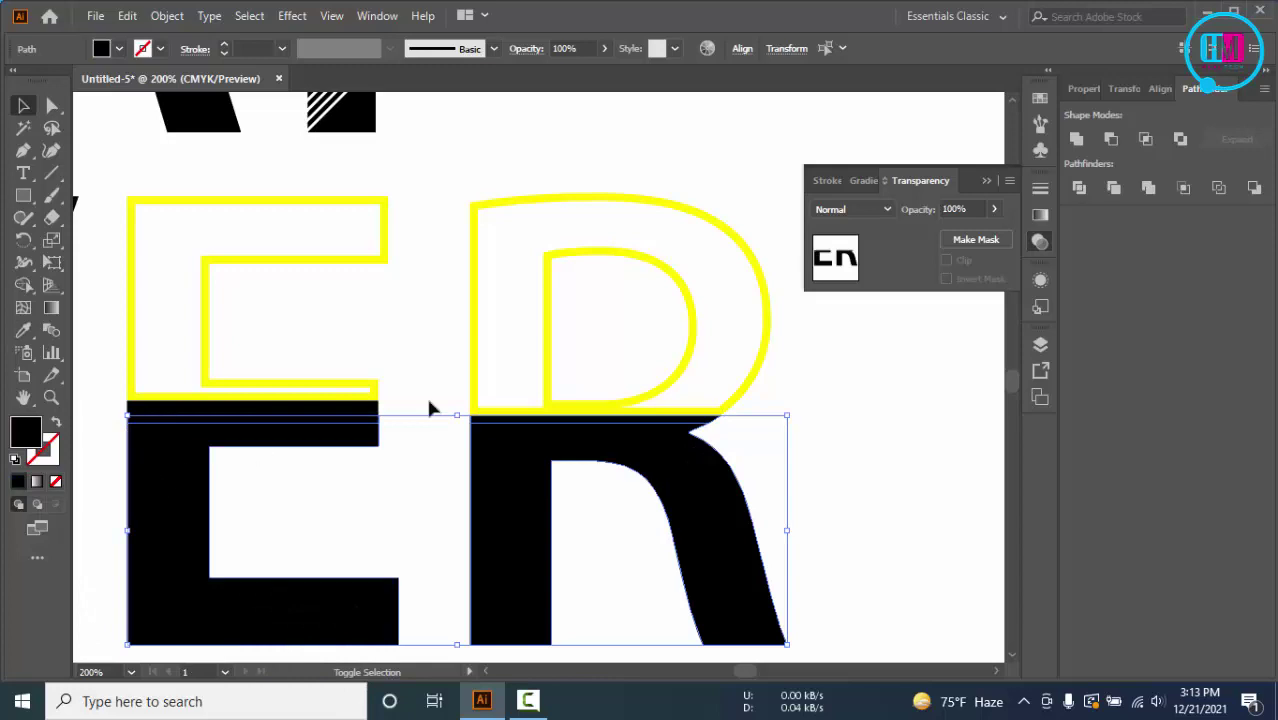
click(1110, 184)
click(735, 193)
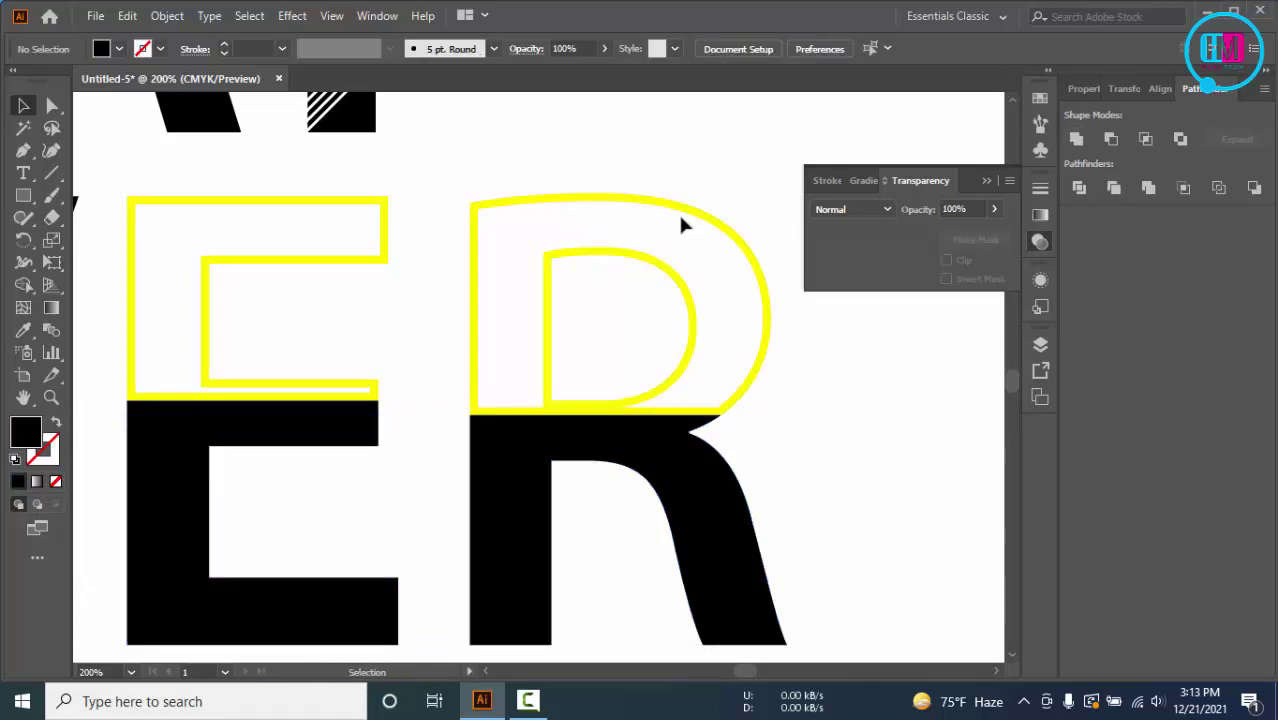
Step: Select all solid black lower halves of S, T, D, A, E and R and fill them with the green sampled from BEST's E
scroll(682, 226, down, 3)
drag(724, 137, 700, 351)
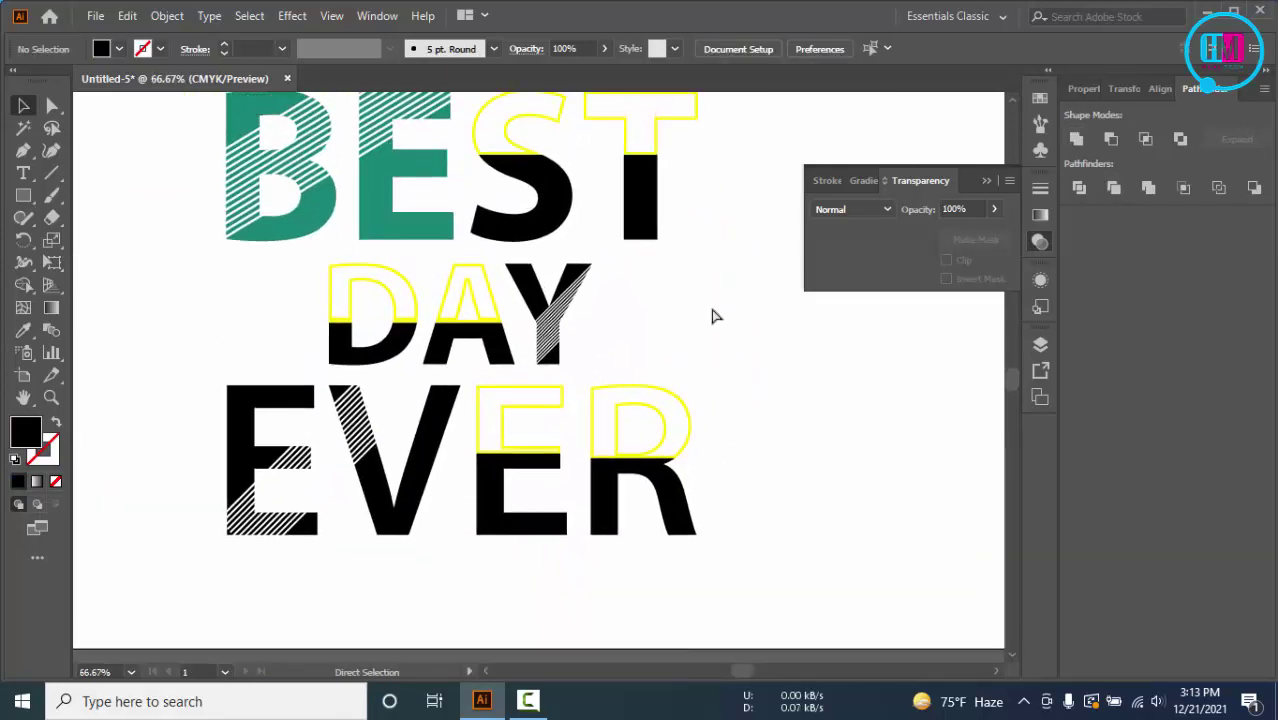
scroll(712, 316, down, 1)
click(540, 341)
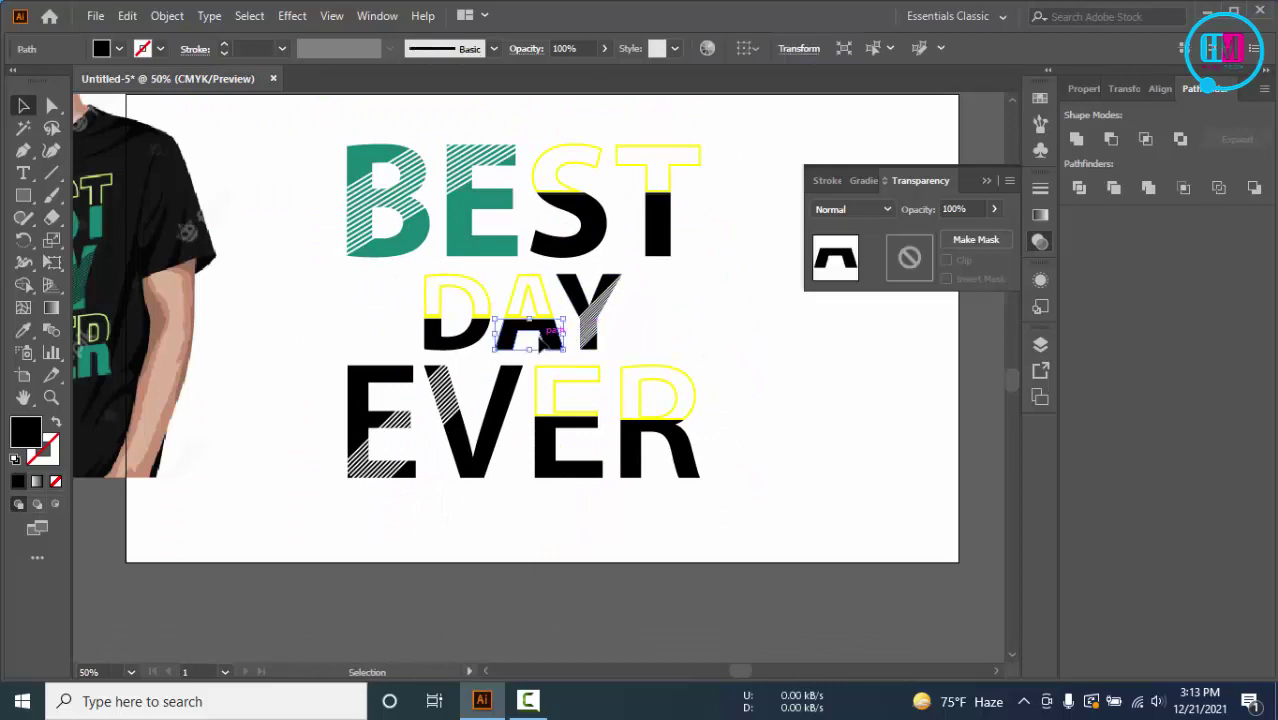
click(184, 337)
key(y)
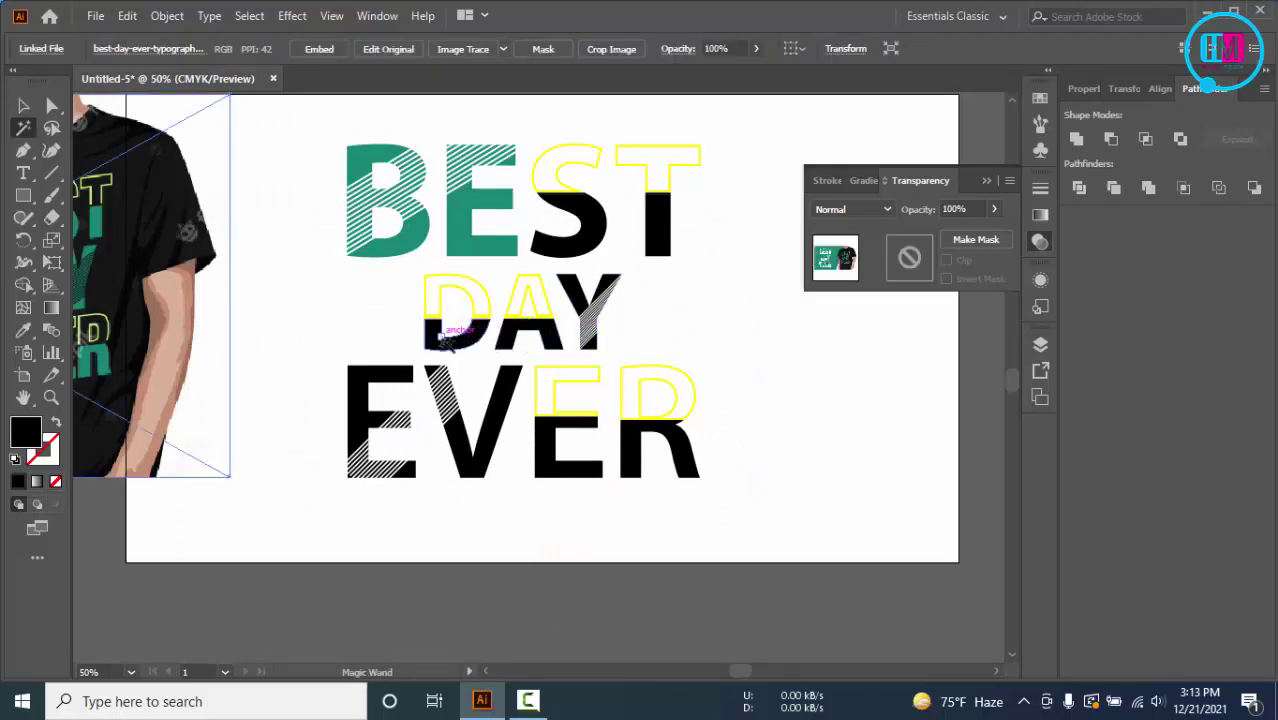
click(432, 335)
key(i)
click(459, 228)
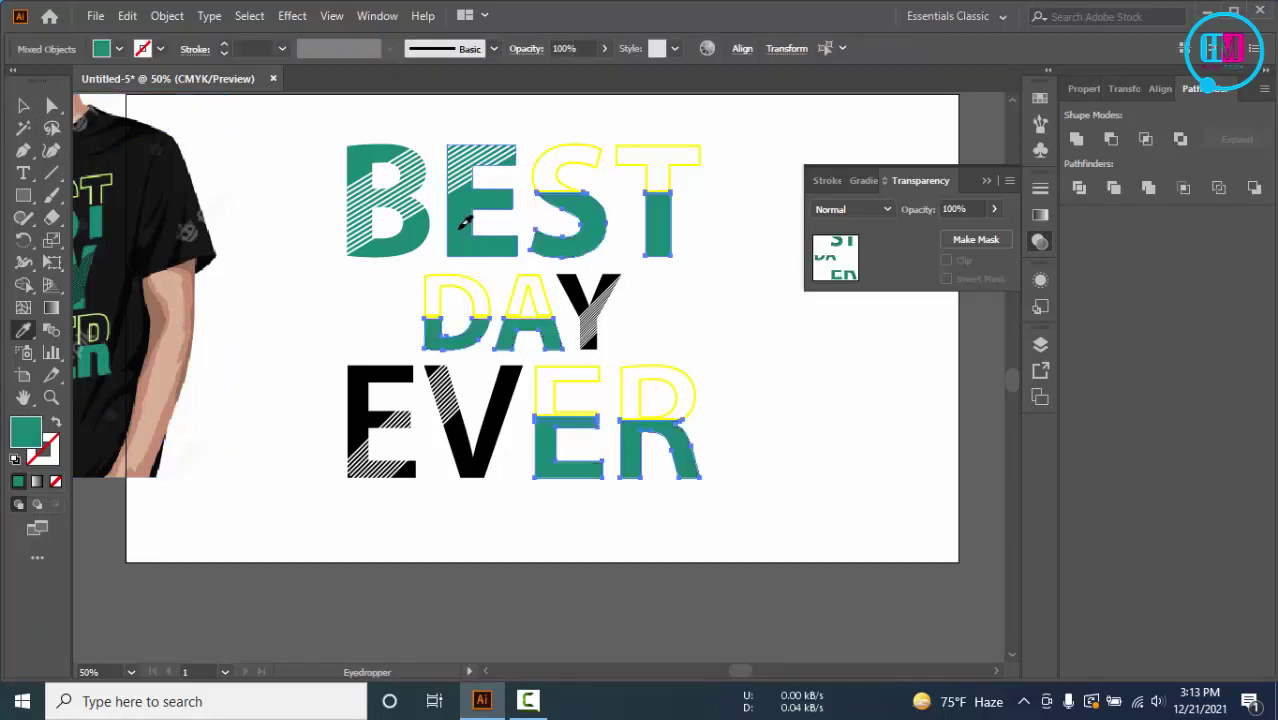
key(v)
click(799, 351)
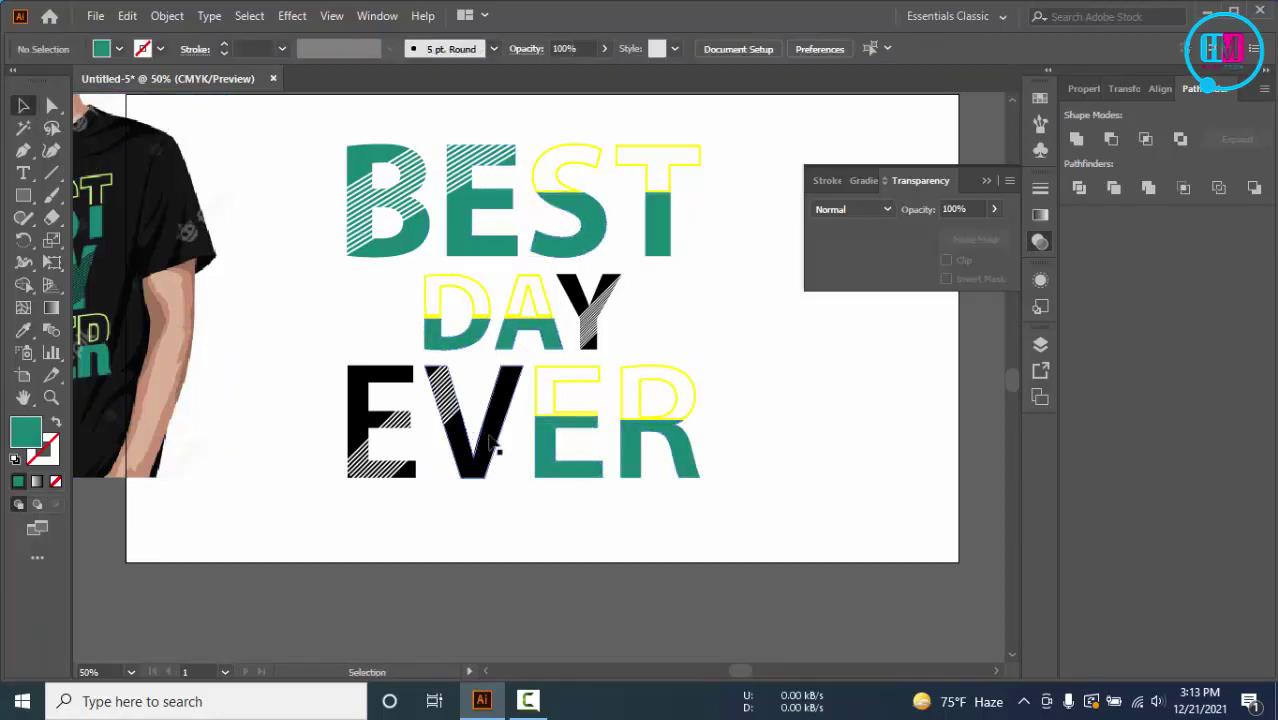
Step: Fill the striped E and V at the start of EVER with the green sampled from BEST's E
click(497, 440)
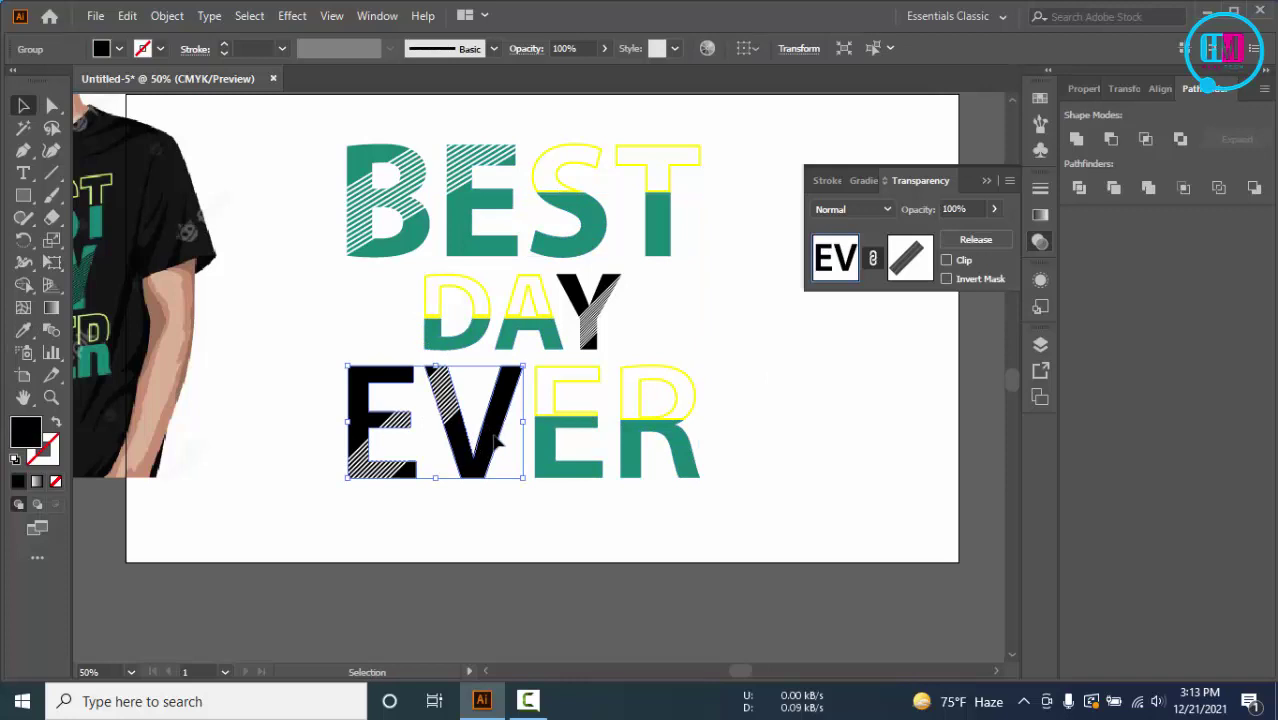
key(i)
click(466, 212)
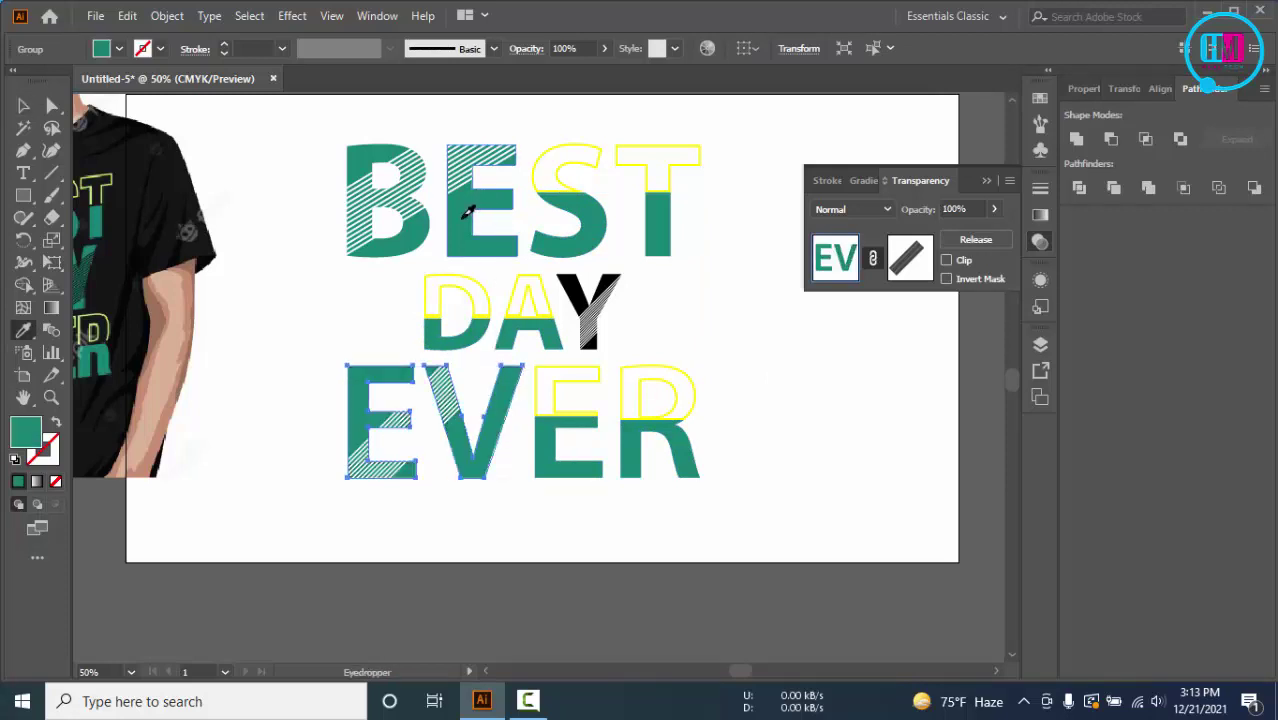
key(b)
click(745, 330)
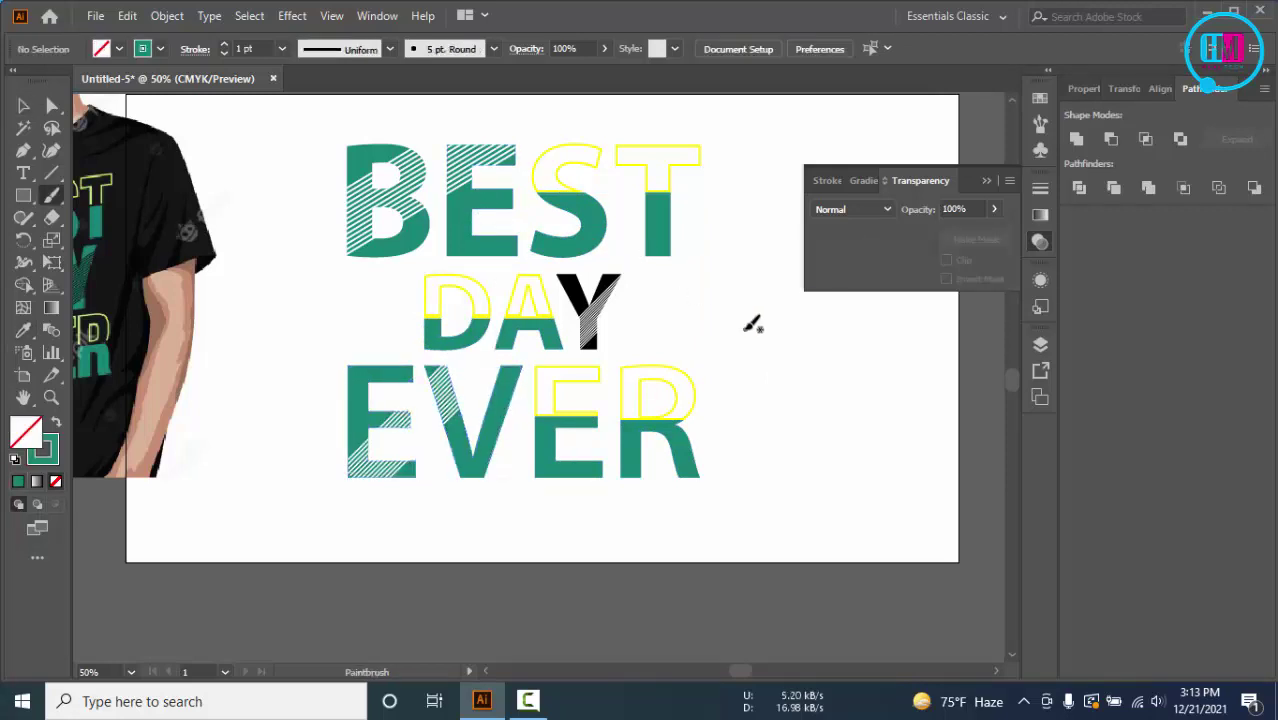
key(v)
click(745, 329)
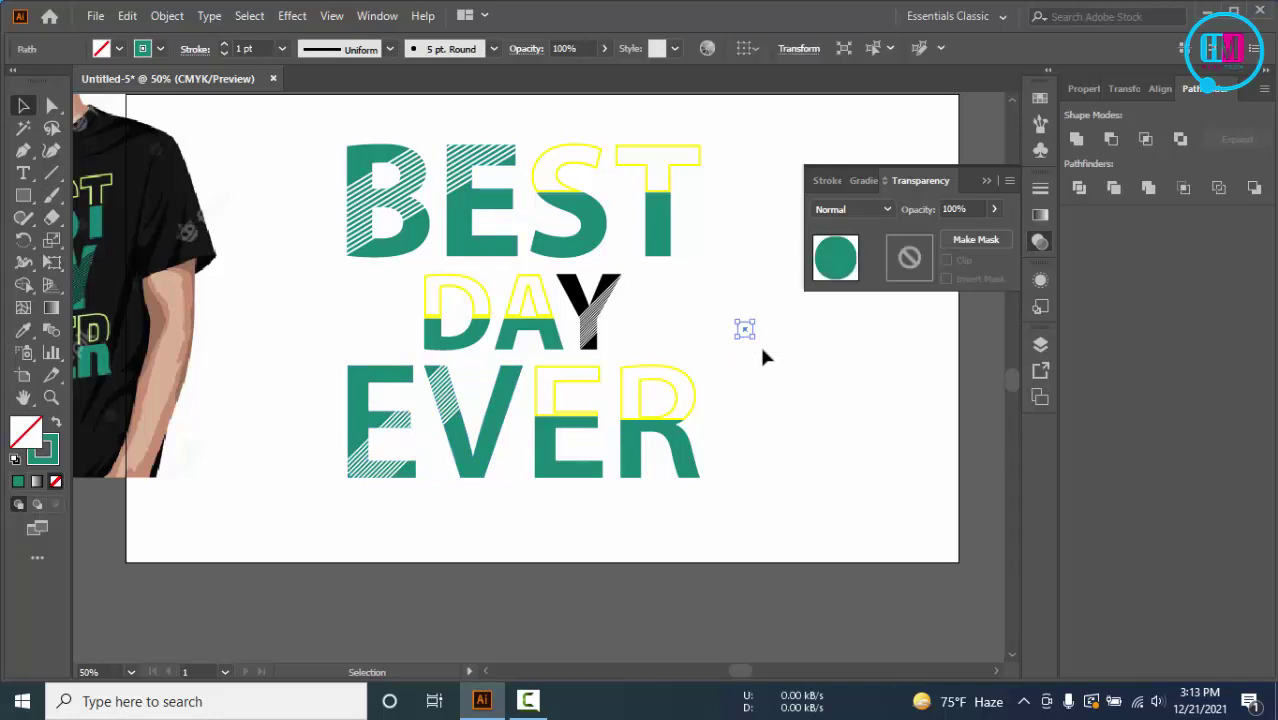
key(Delete)
Step: Fill the striped Y of DAY with the green sampled from BEST's T, and deselect
scroll(741, 347, down, 2)
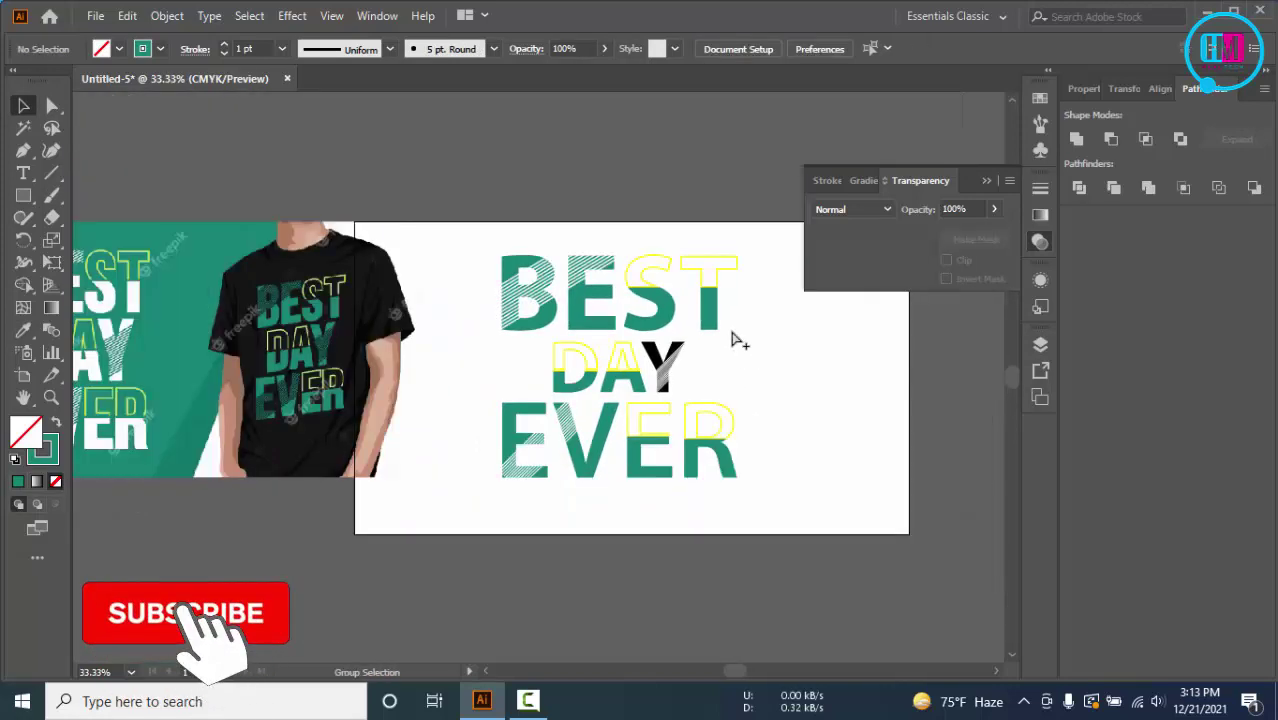
scroll(737, 340, up, 1)
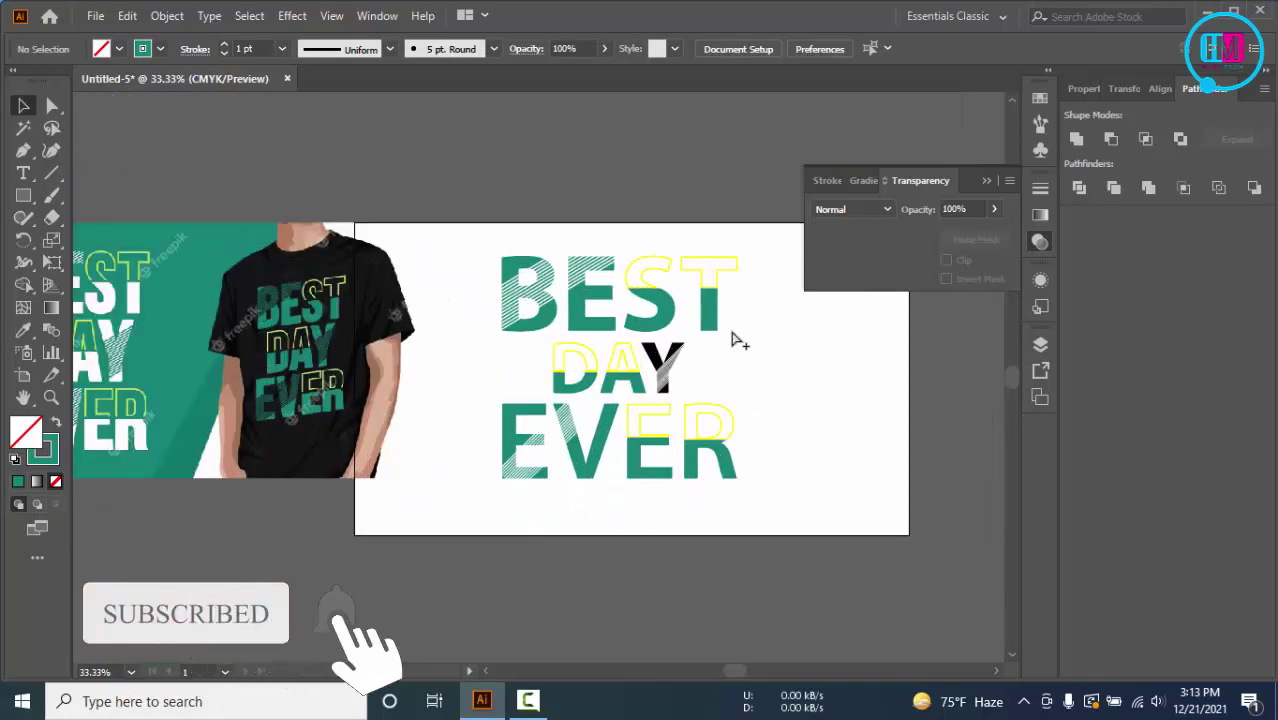
scroll(737, 340, up, 1)
scroll(733, 337, down, 1)
scroll(672, 355, up, 3)
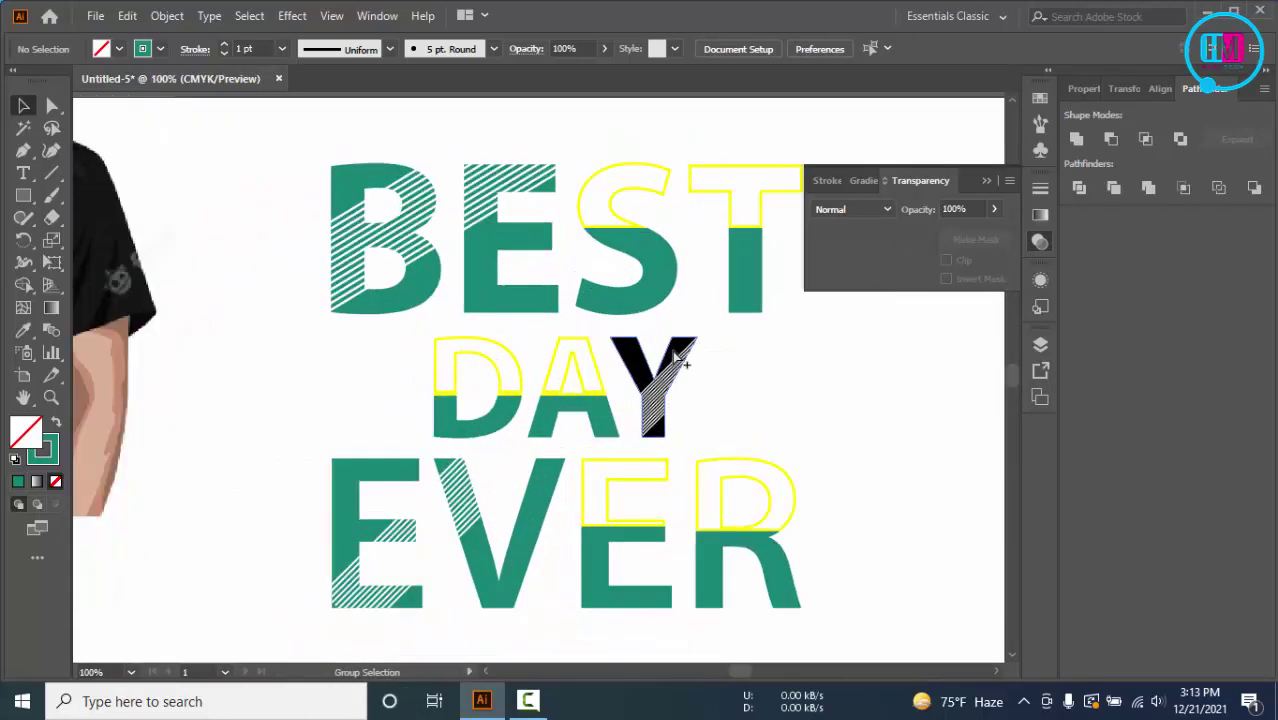
click(672, 362)
key(i)
click(773, 242)
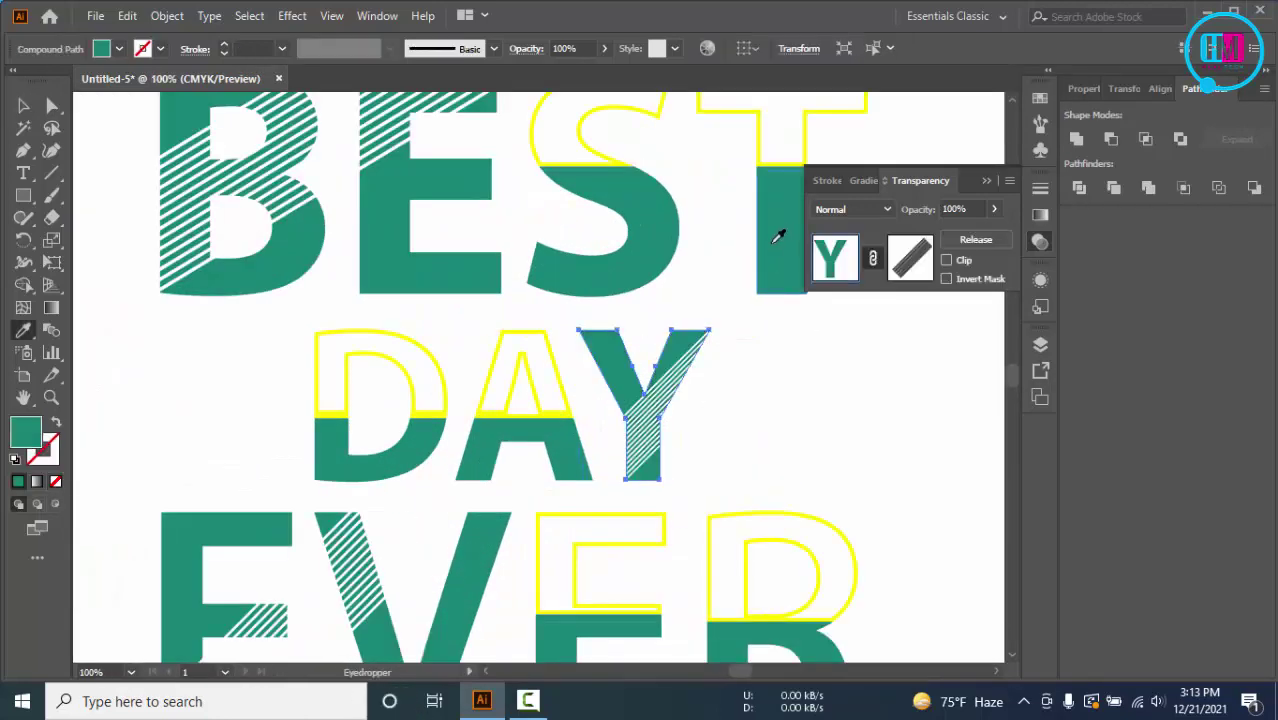
key(v)
click(770, 414)
Step: Delete the T-shirt reference image beside the lettering
scroll(774, 420, down, 3)
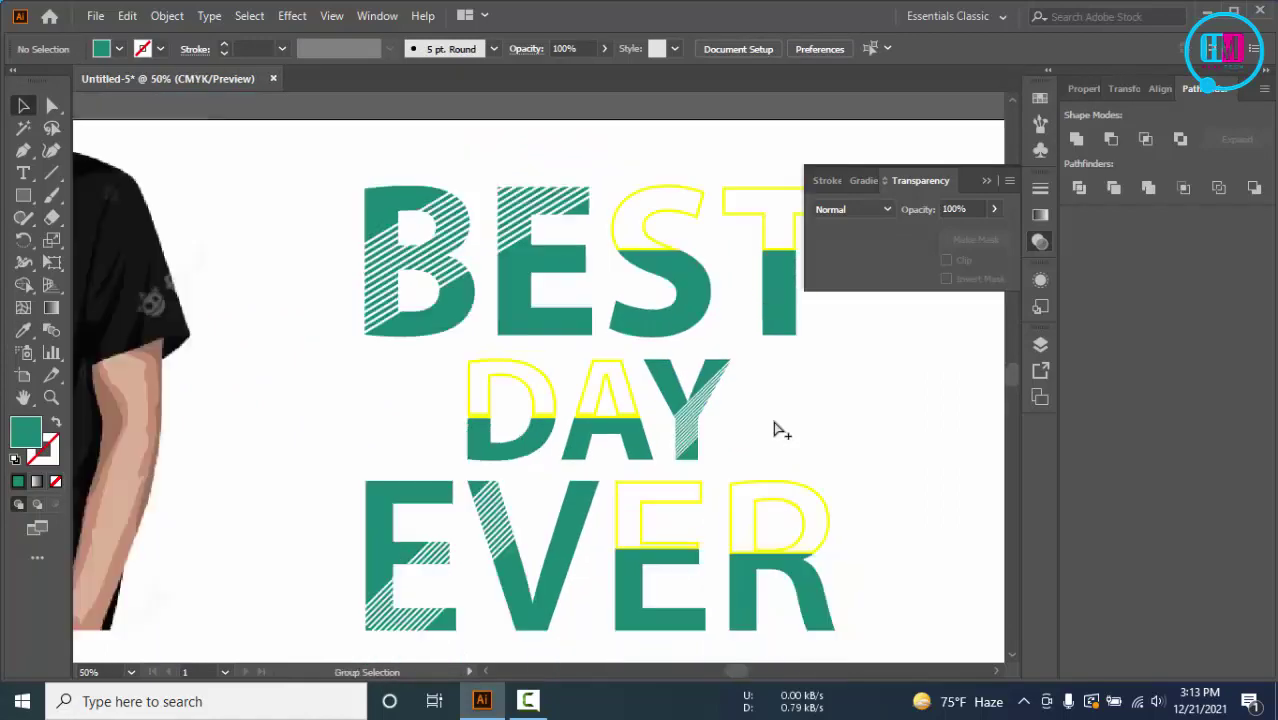
click(420, 372)
key(Delete)
drag(861, 418, 758, 395)
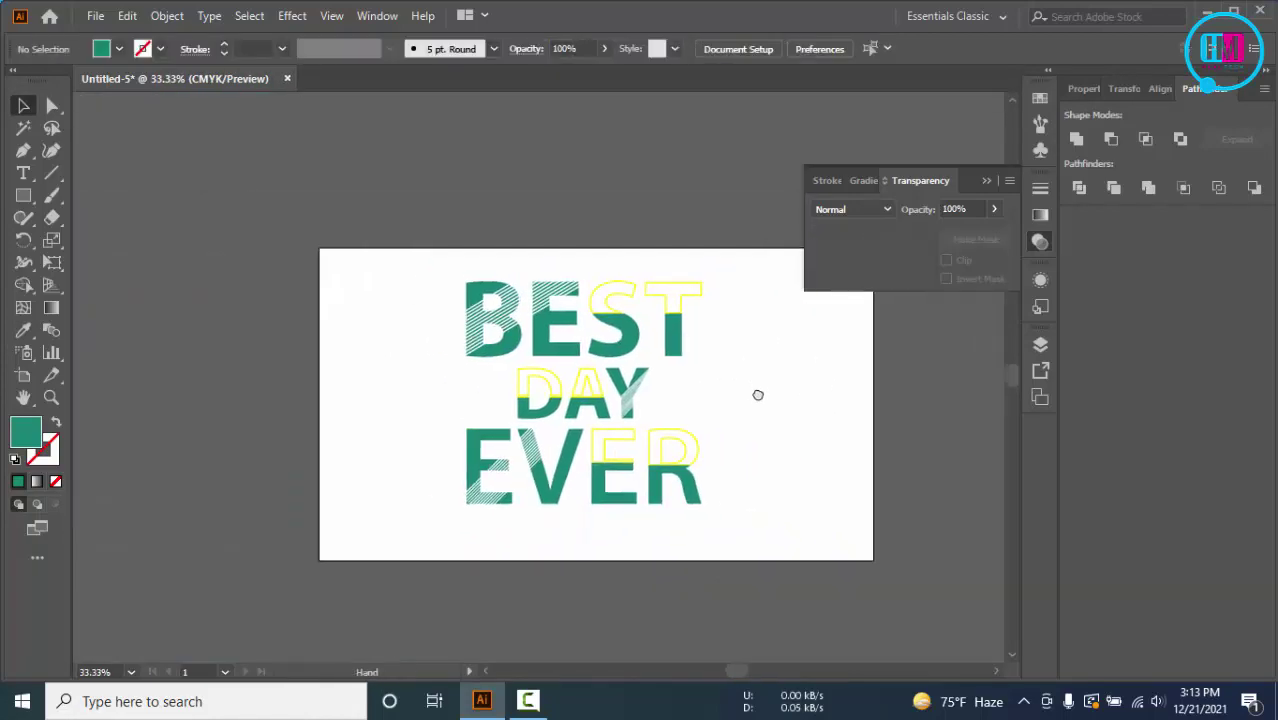
drag(742, 529, 762, 535)
key(ctrl+plus)
key(ctrl+plus)
key(ctrl+plus)
key(ctrl+plus)
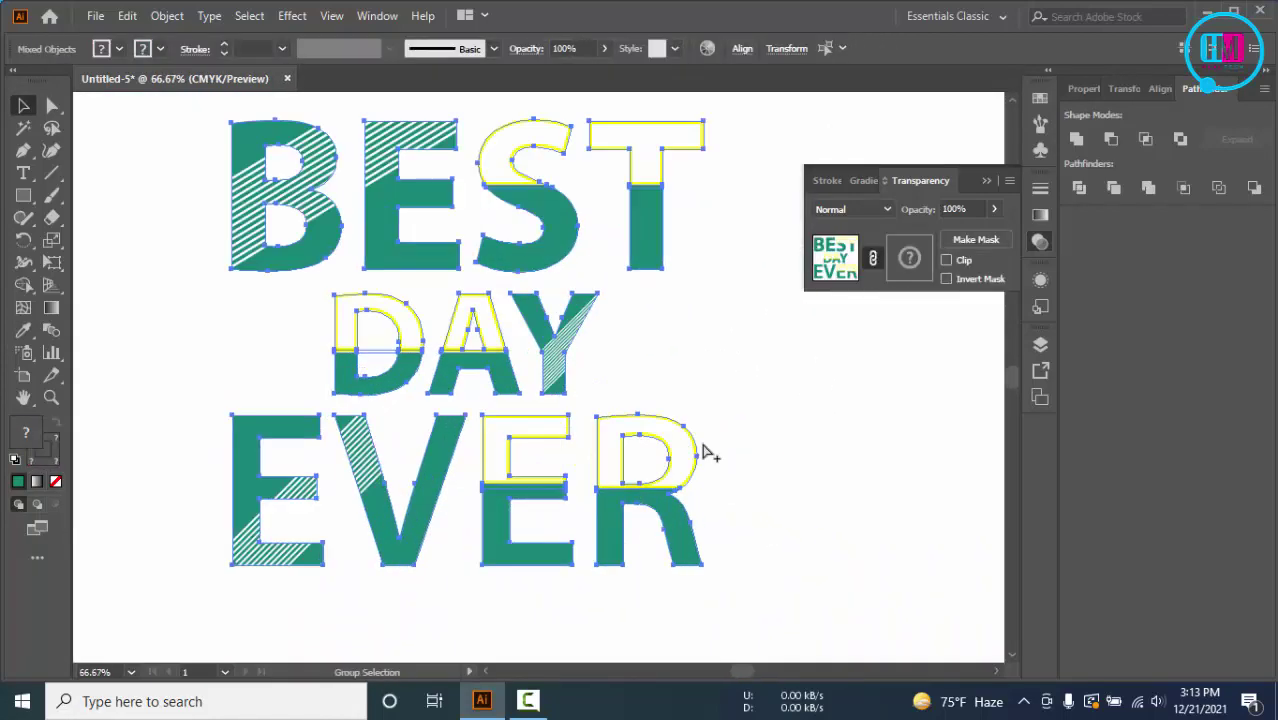
scroll(672, 445, up, 3)
scroll(673, 442, down, 5)
key(v)
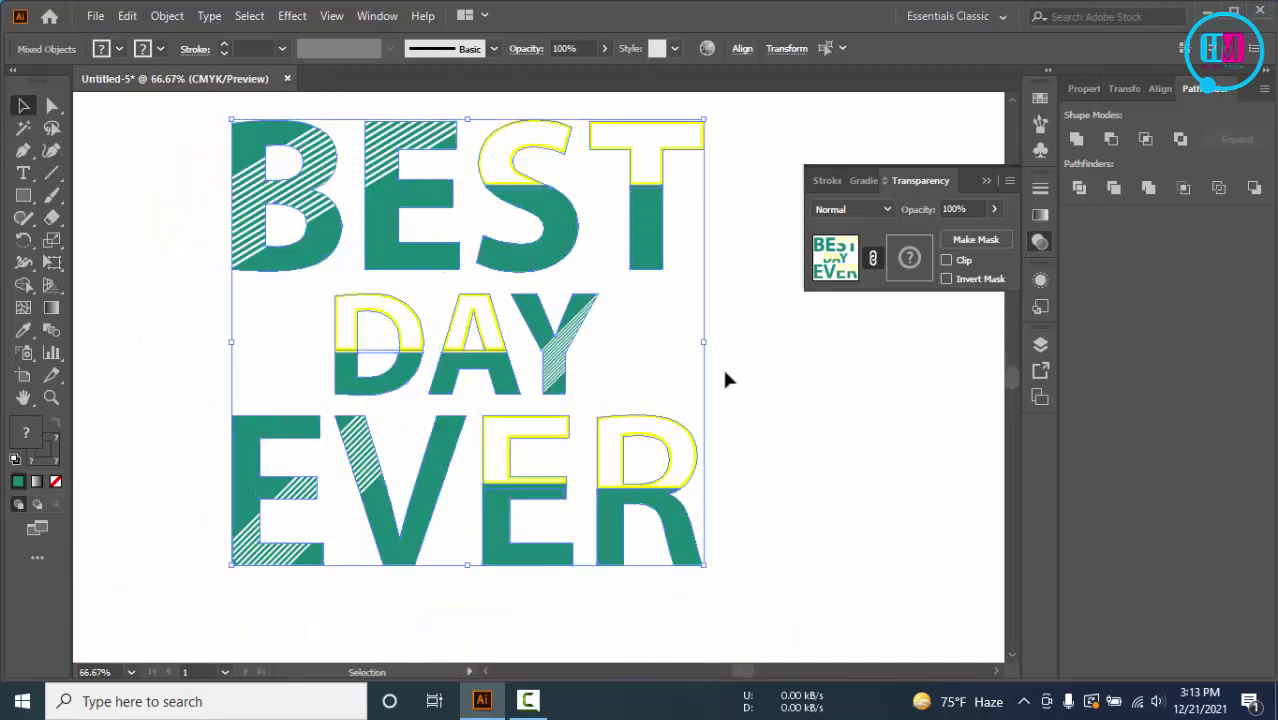
click(686, 341)
Step: Select the yellow outlined upper halves of S, T, D, A, E and R and align their strokes to center
click(548, 127)
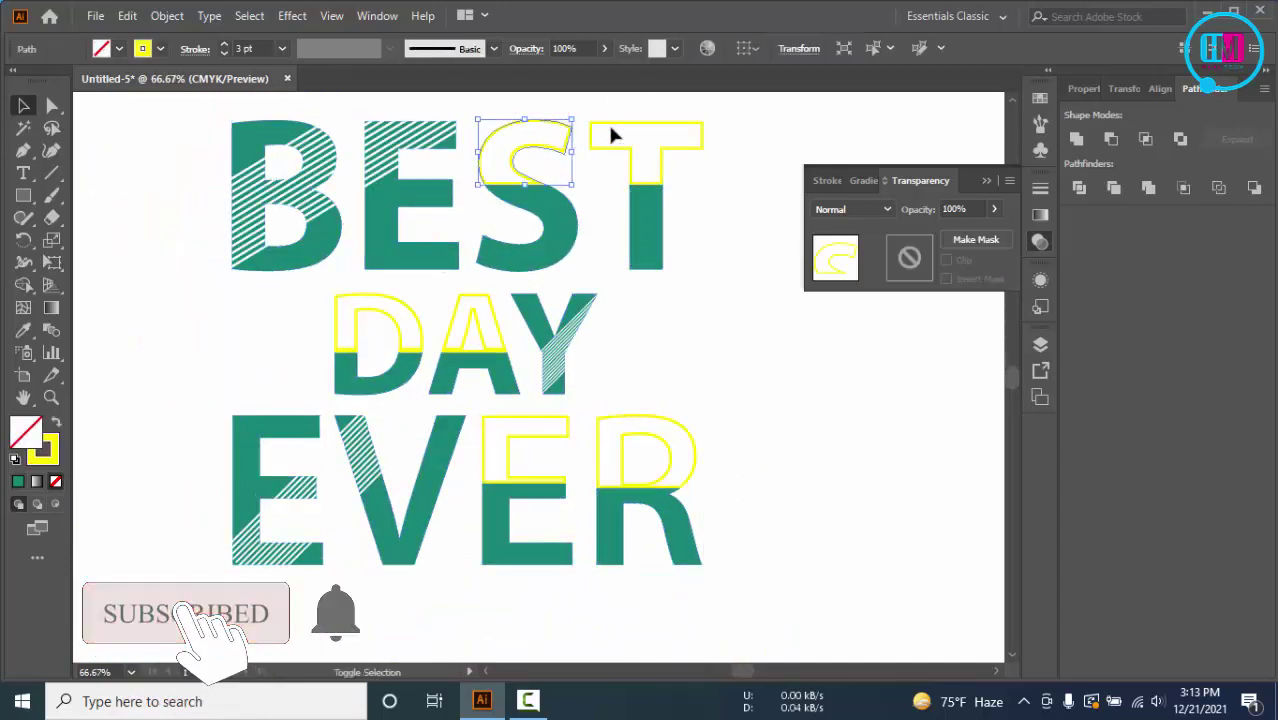
shift+click(617, 130)
shift+click(382, 297)
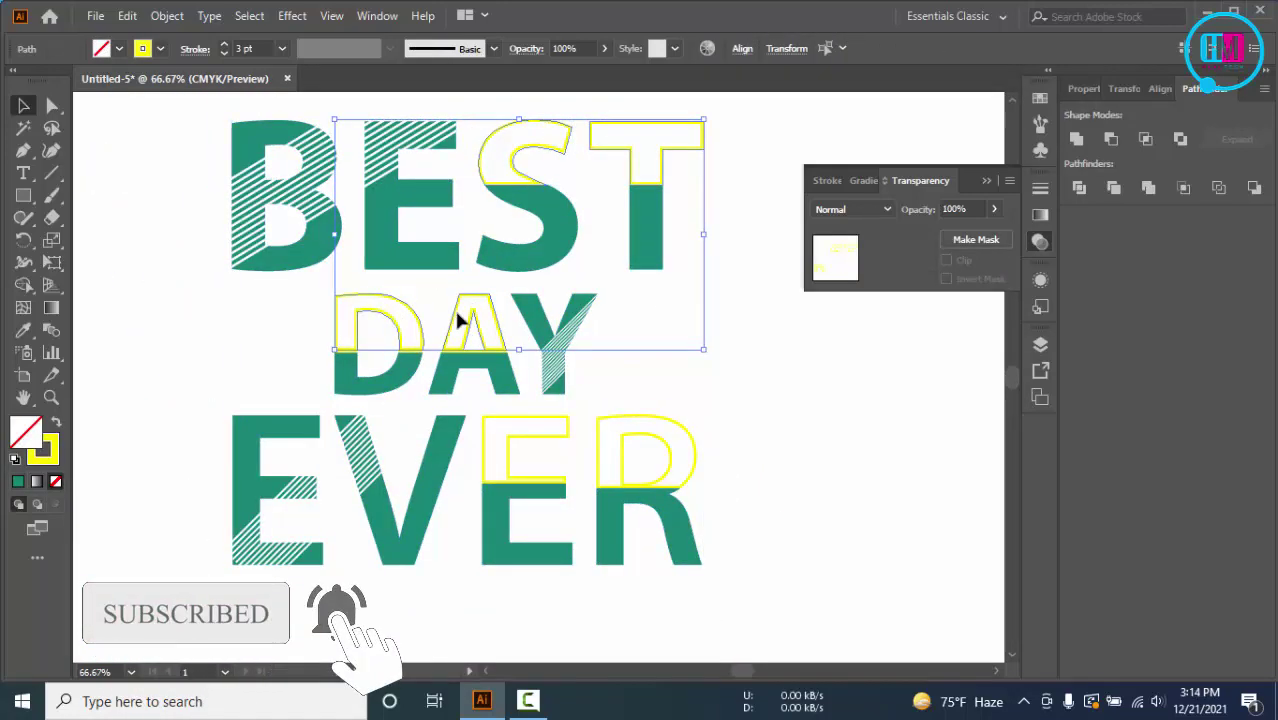
shift+click(522, 422)
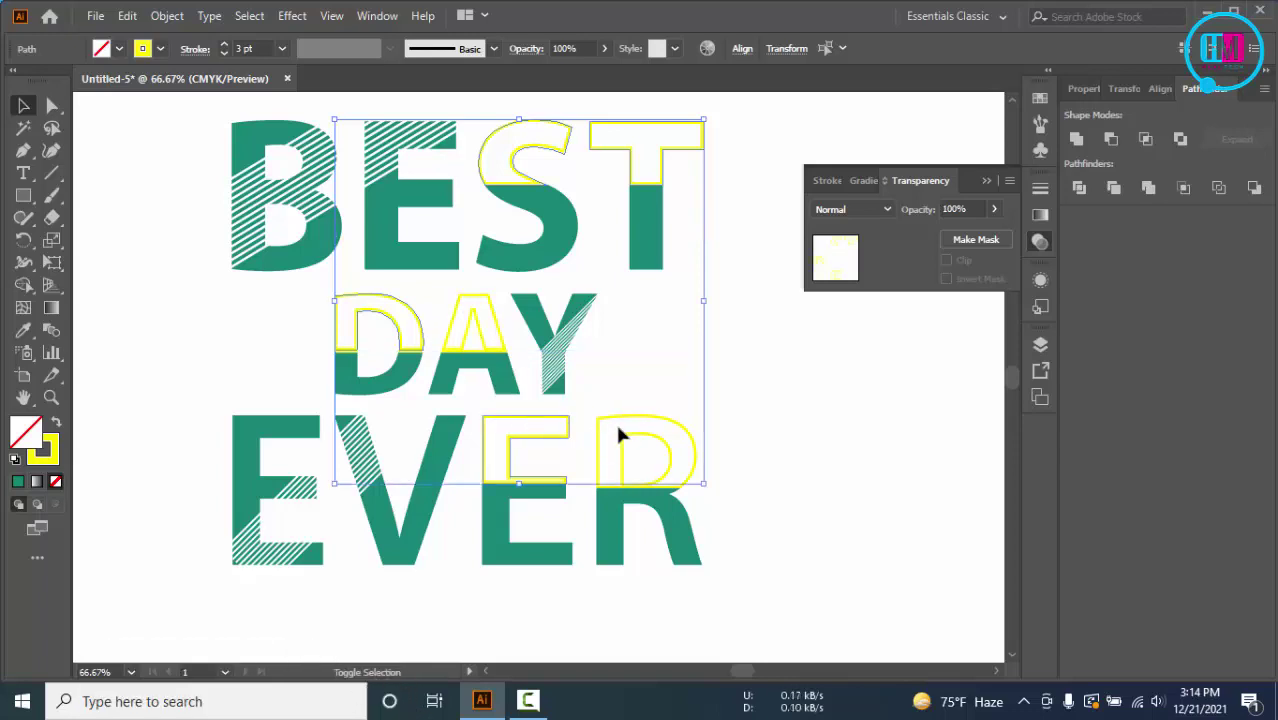
shift+click(456, 314)
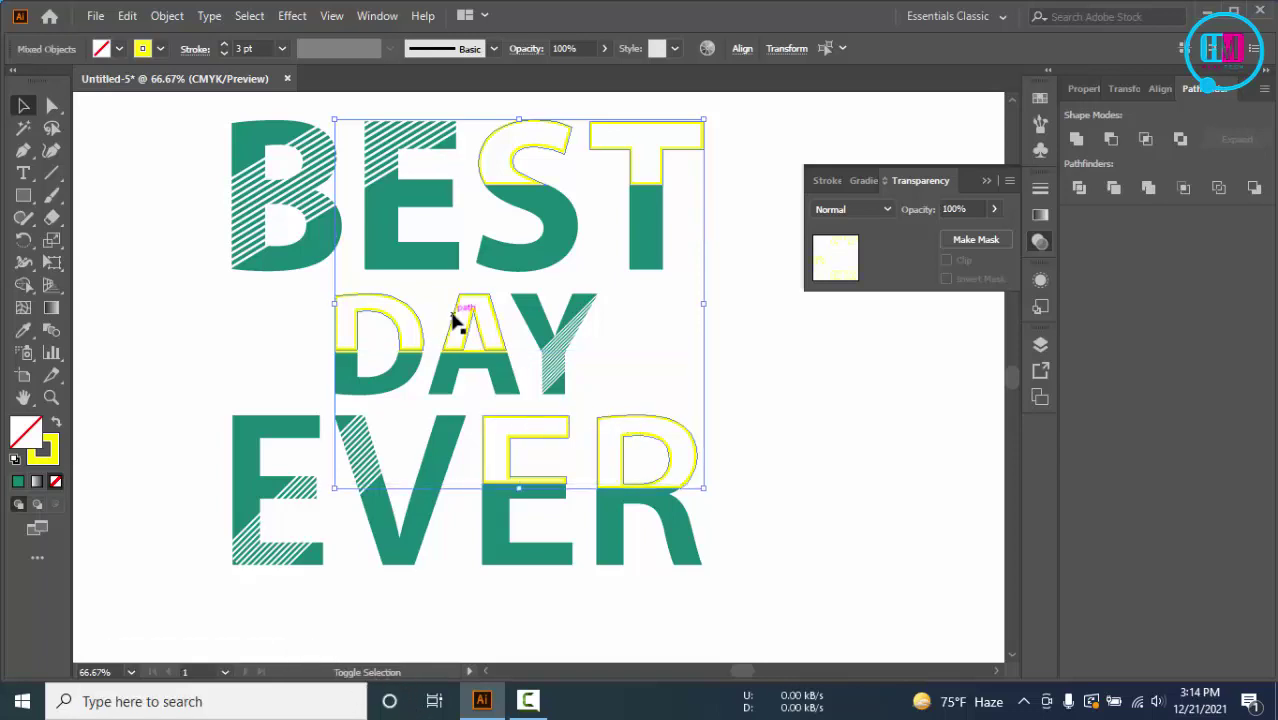
click(195, 48)
click(72, 147)
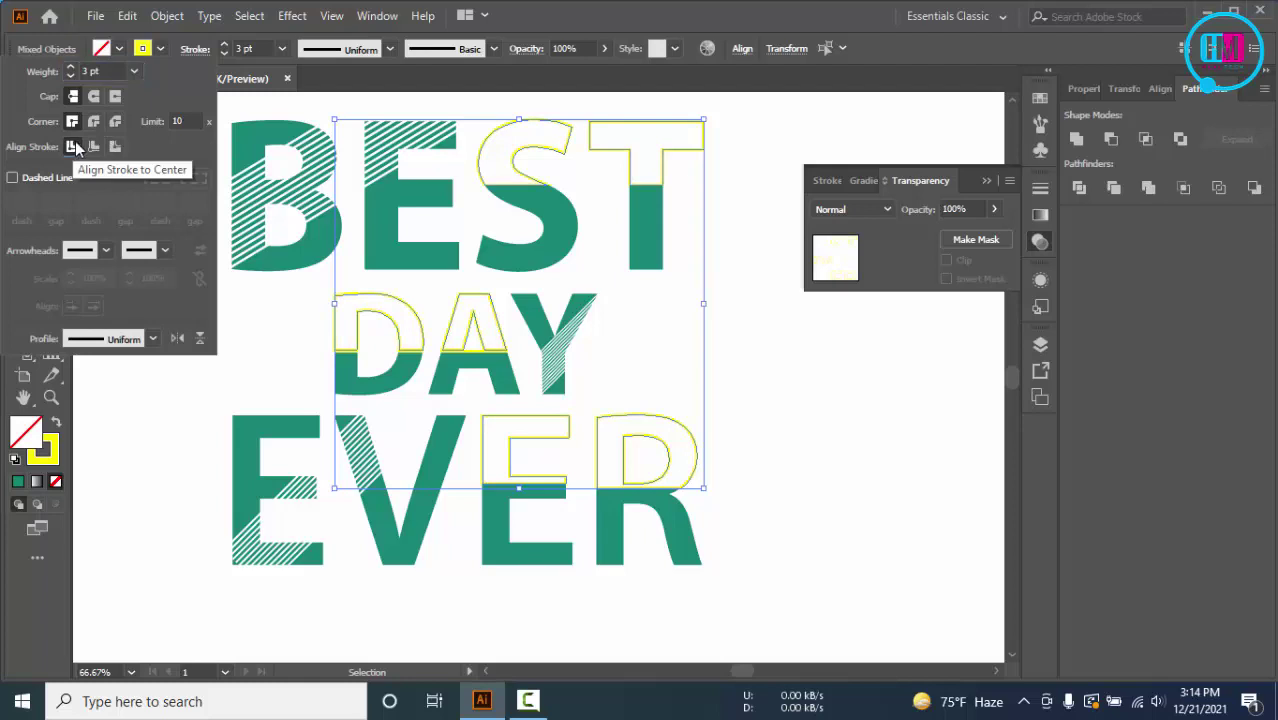
Step: Try a solid yellow fill on the upper halves of S, T, D, A, E and R, remove it again, and deselect
double_click(27, 432)
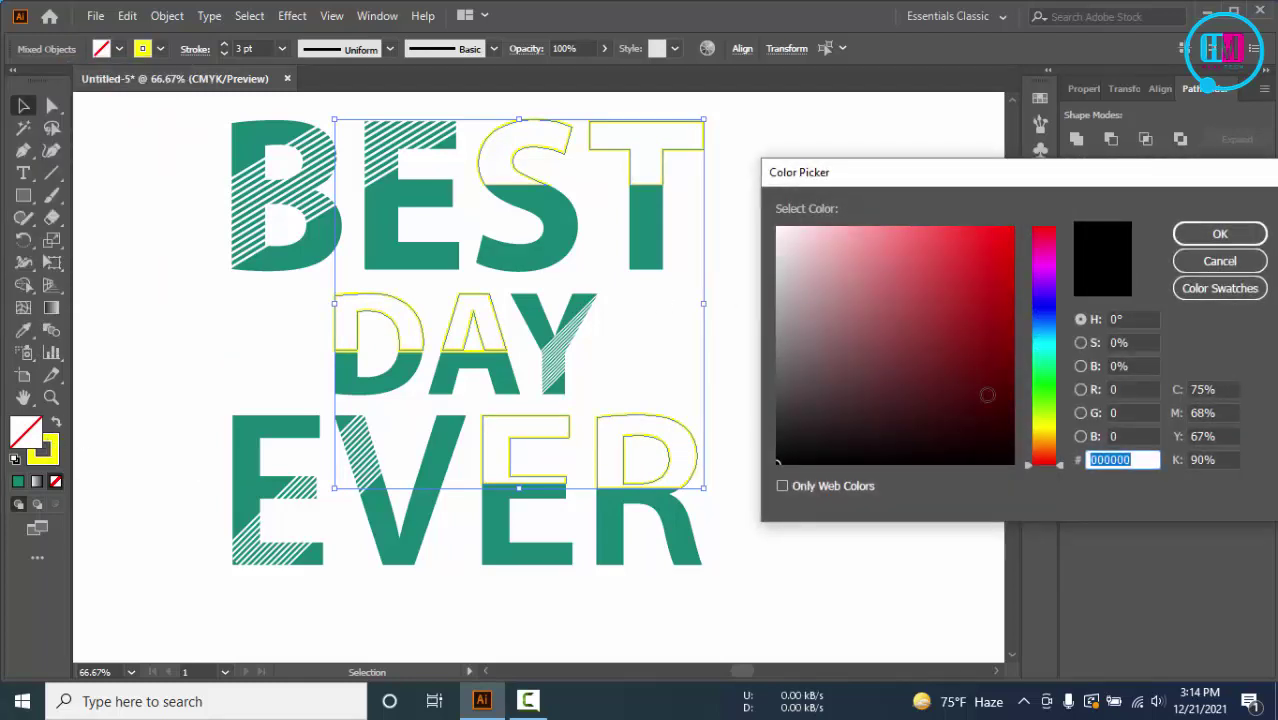
drag(1042, 444, 1044, 428)
drag(1010, 300, 1040, 217)
click(1218, 234)
key(a)
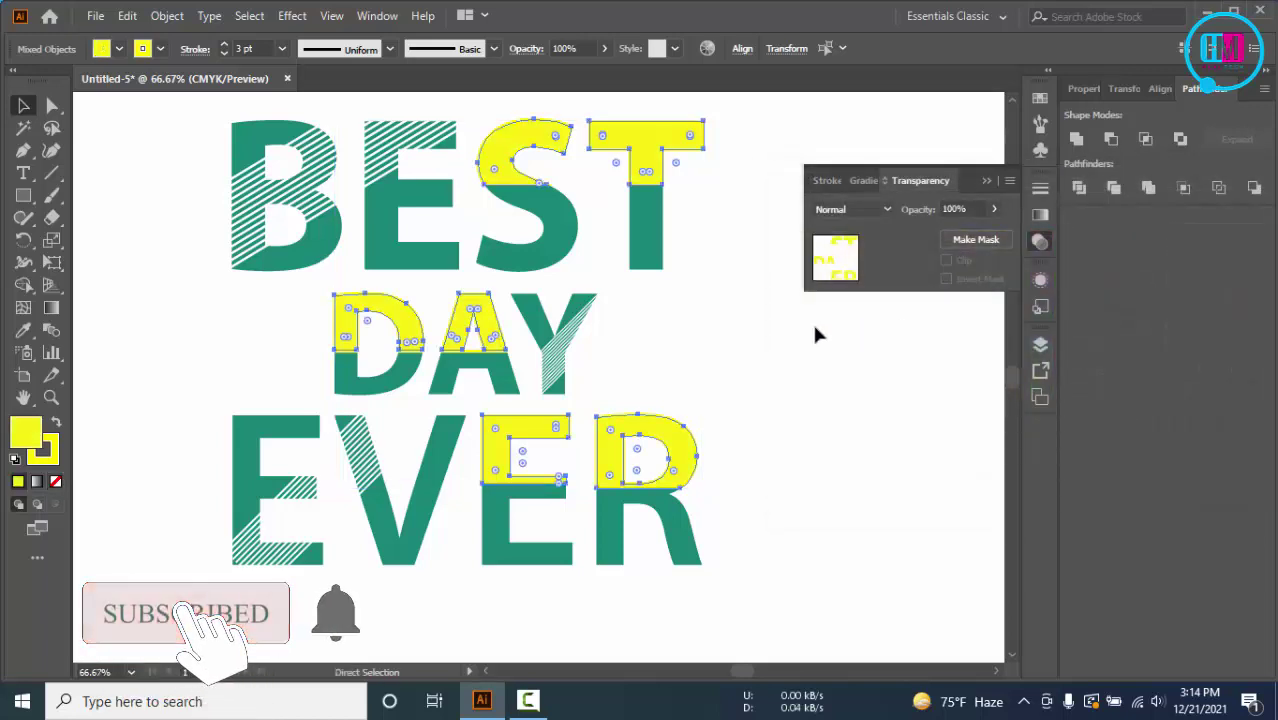
key(v)
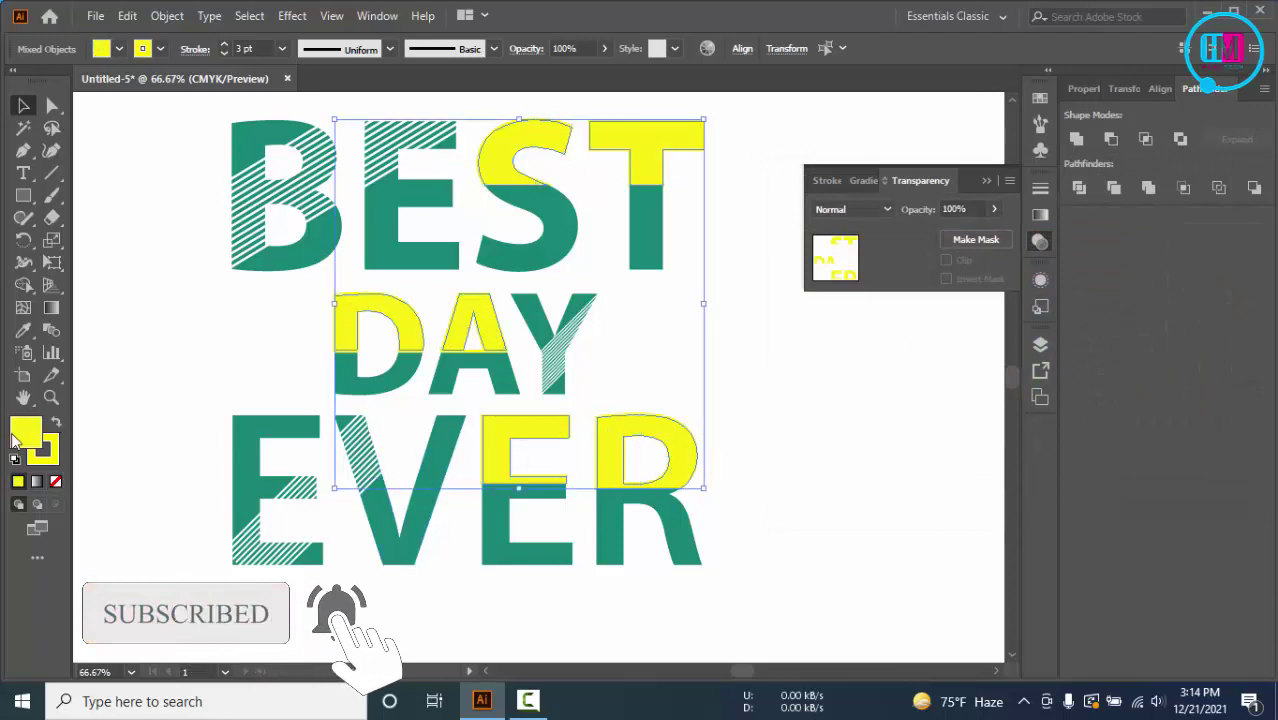
click(56, 483)
click(126, 370)
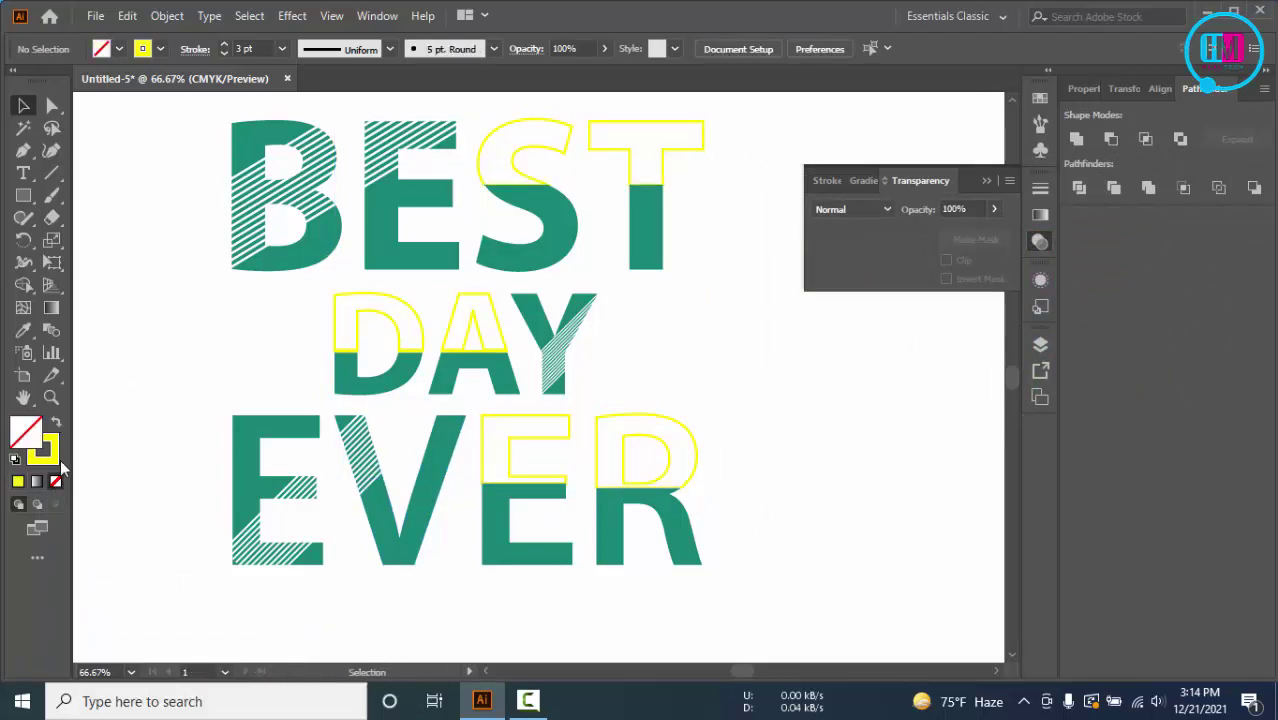
double_click(59, 460)
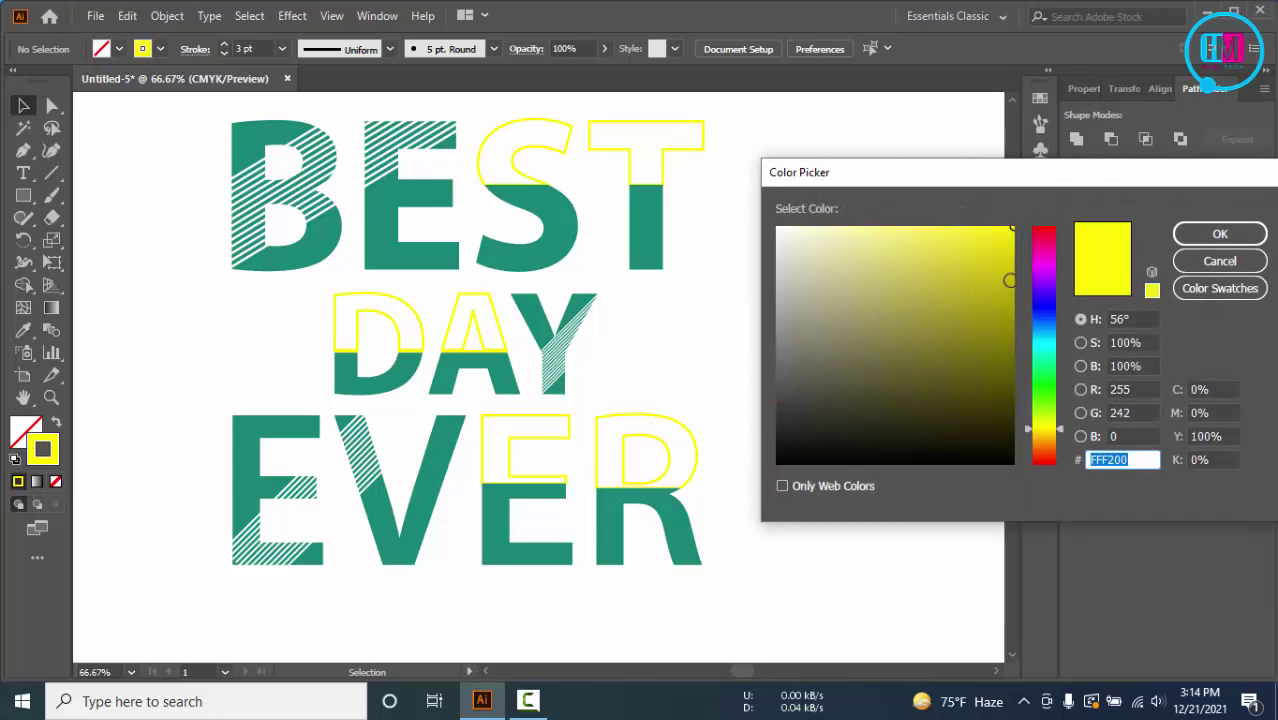
key(Return)
Step: Select the entire BEST DAY EVER lettering on the artboard and group it
scroll(725, 309, down, 3)
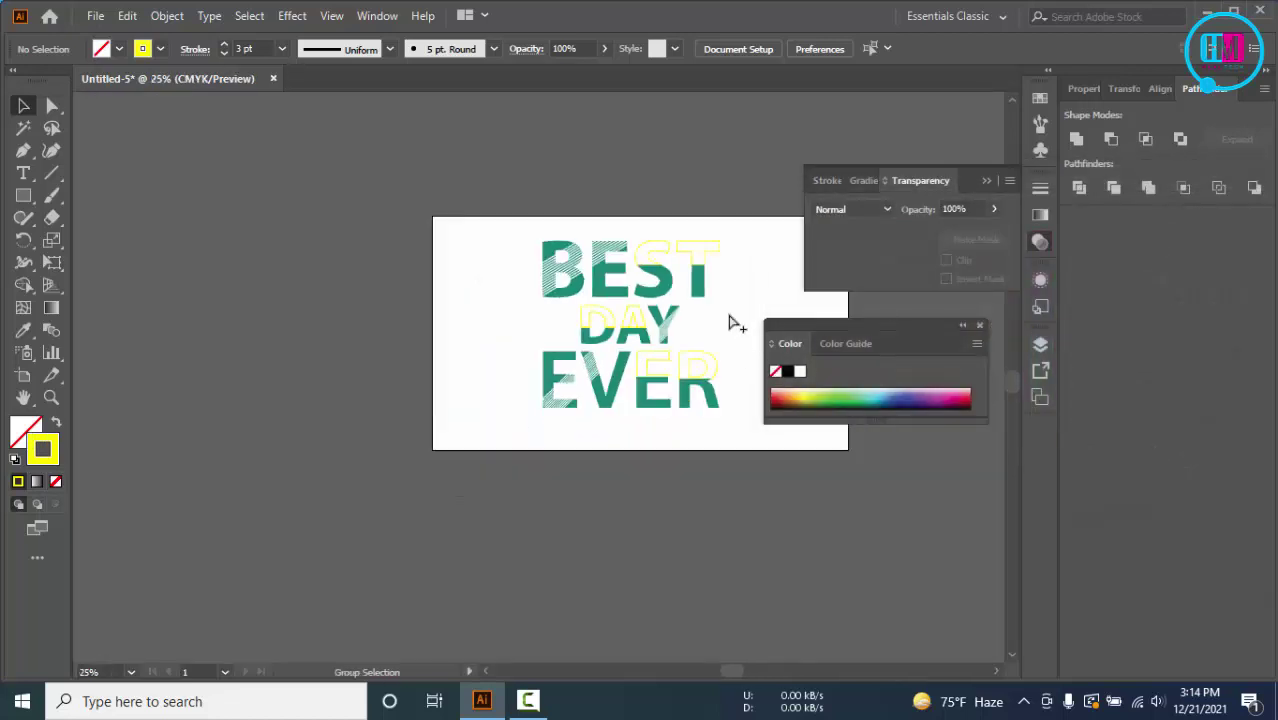
drag(485, 163, 739, 499)
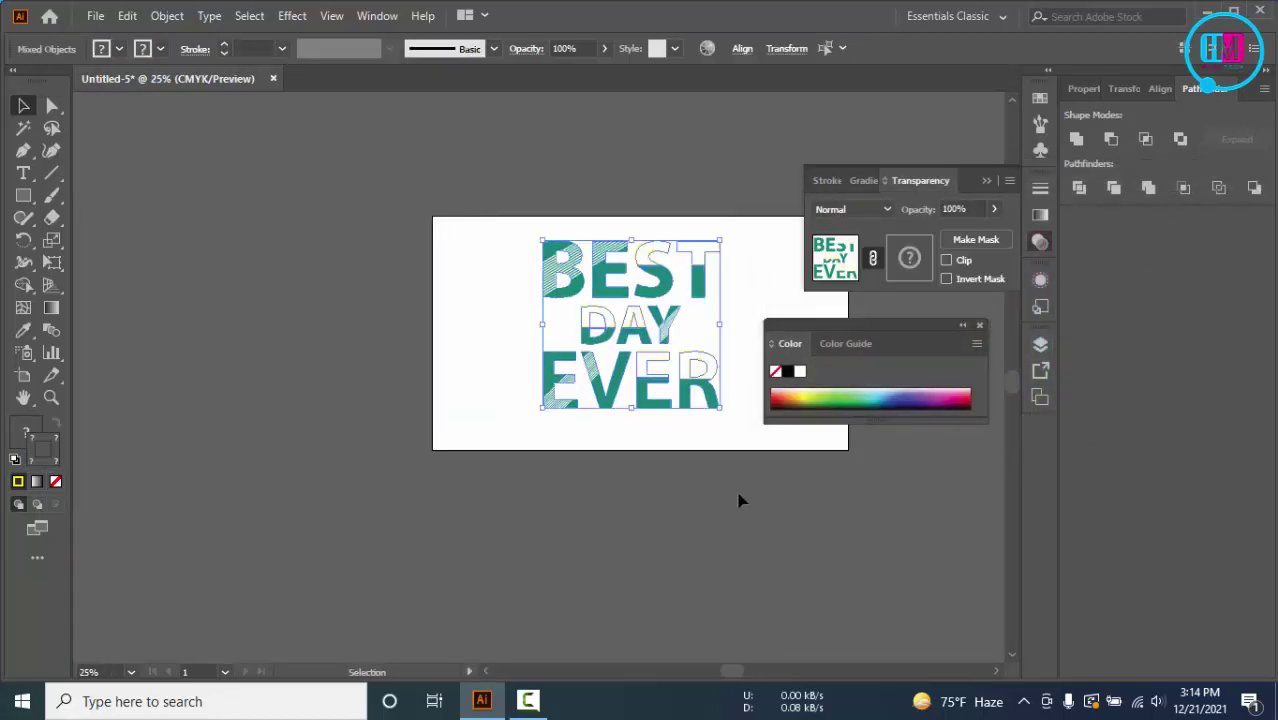
click(515, 704)
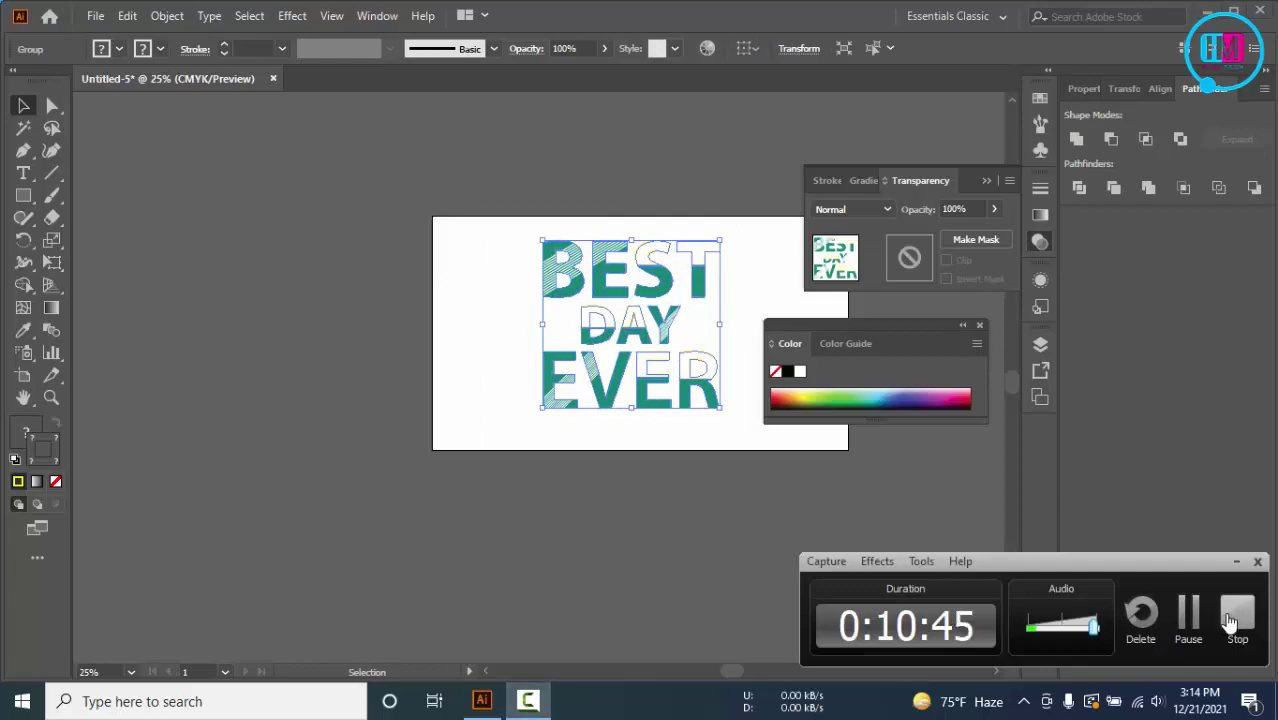